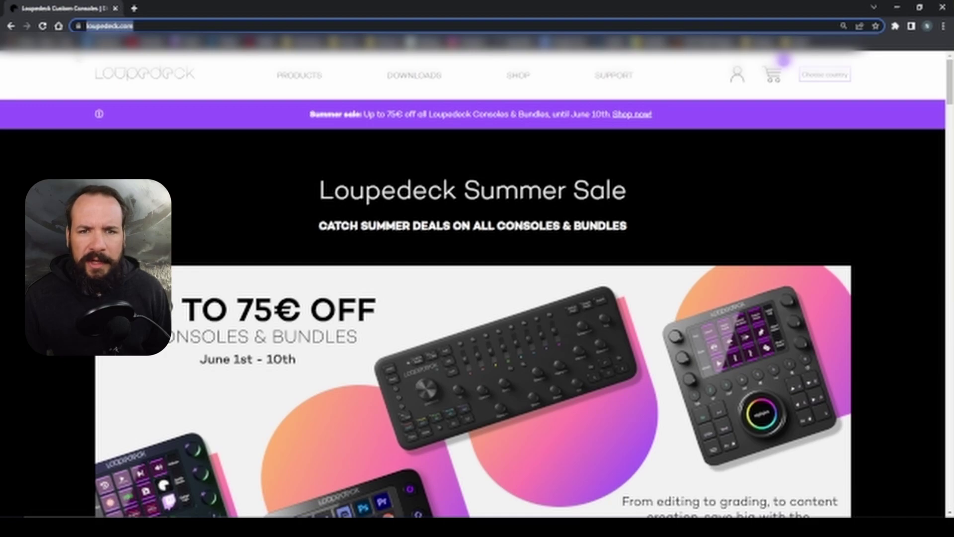
# Step: Open the Loupedeck Software 5.7 downloads page in Chrome, then minimise the browser
pyautogui.click(443, 79)
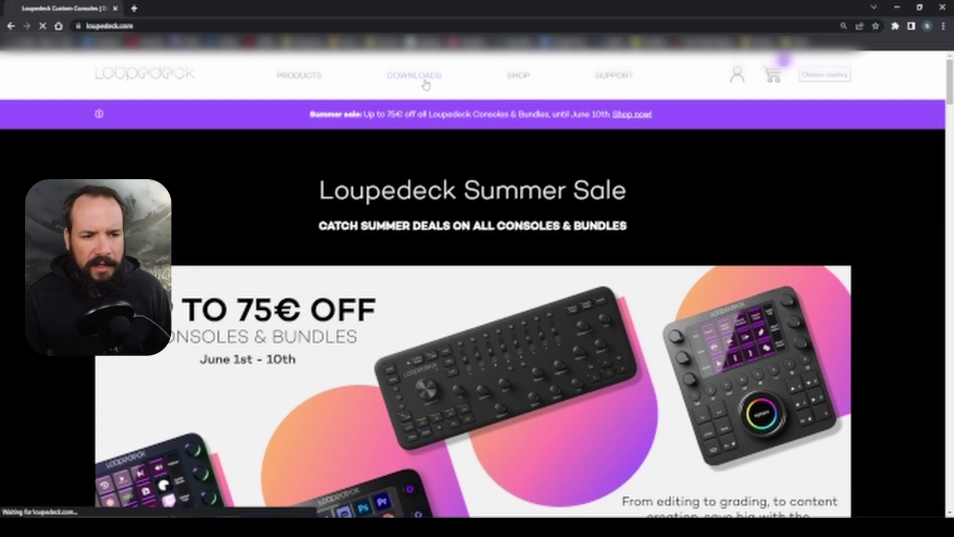
pyautogui.click(426, 82)
pyautogui.scroll(-4, 369, 205)
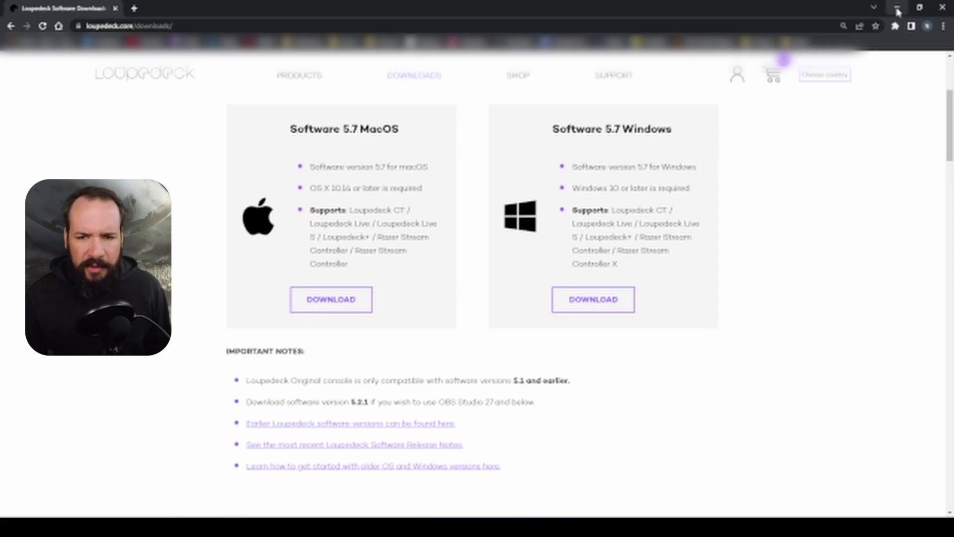
pyautogui.click(898, 9)
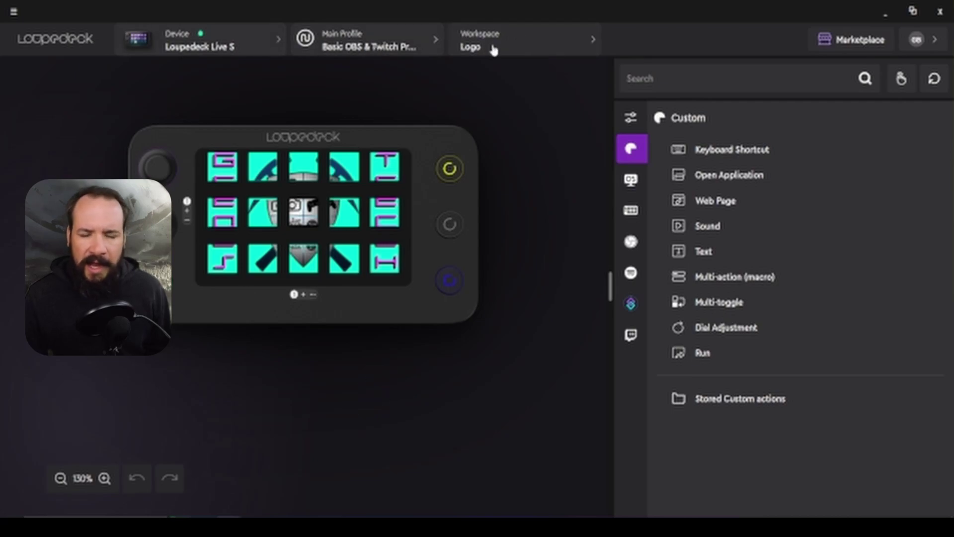
pyautogui.click(189, 38)
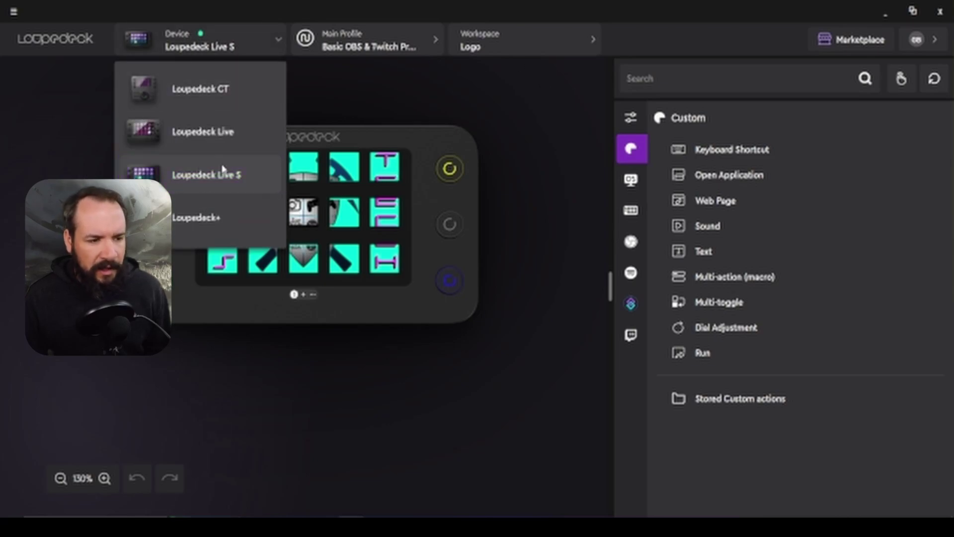
pyautogui.click(376, 113)
pyautogui.click(361, 47)
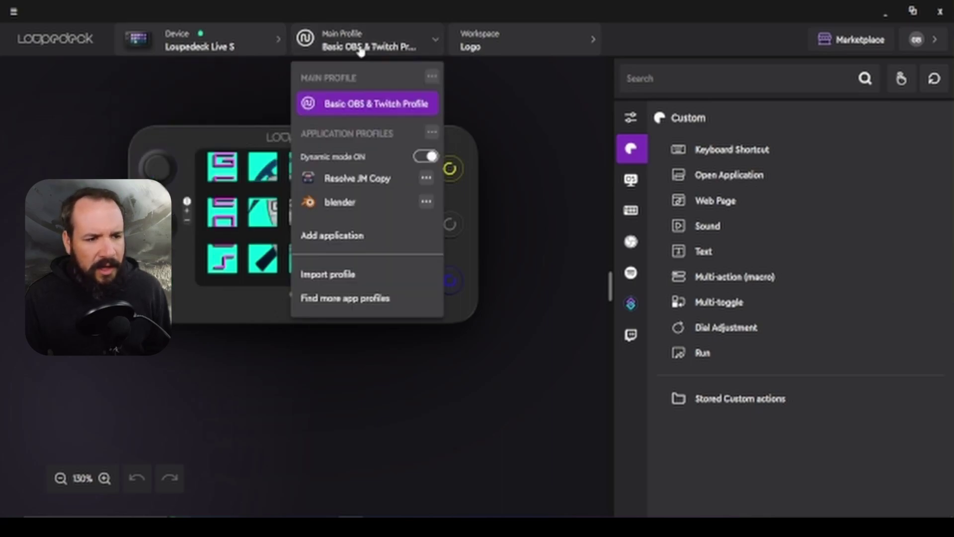
pyautogui.click(543, 116)
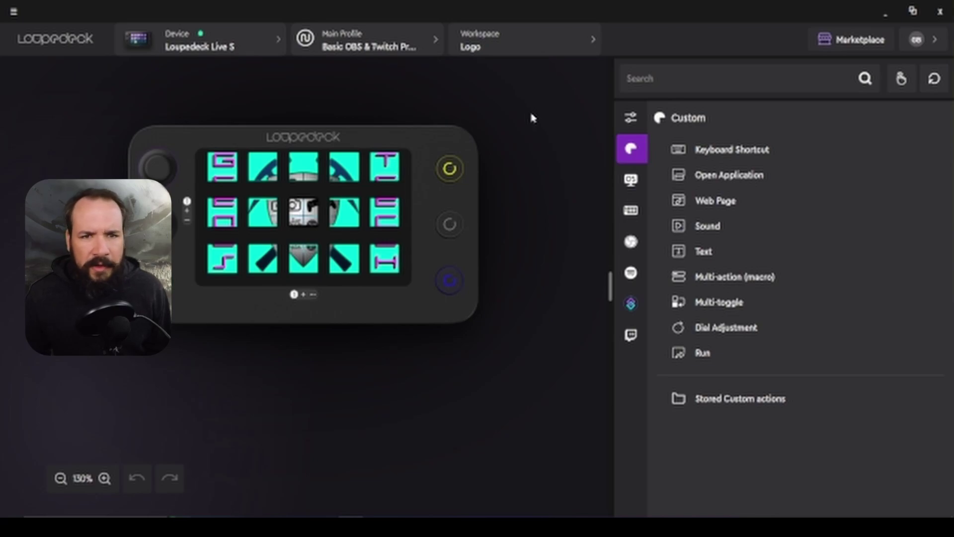
pyautogui.click(369, 49)
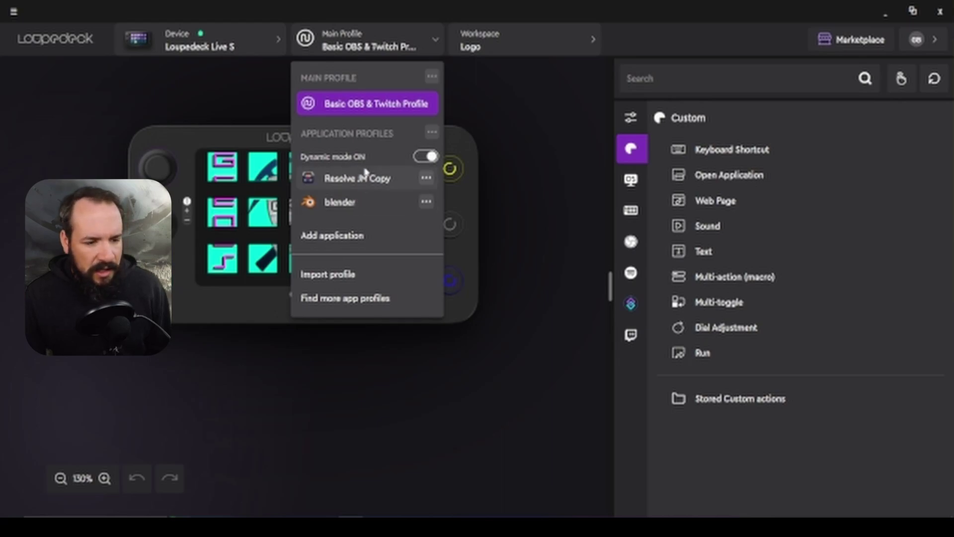
pyautogui.click(510, 36)
pyautogui.click(509, 36)
pyautogui.click(501, 48)
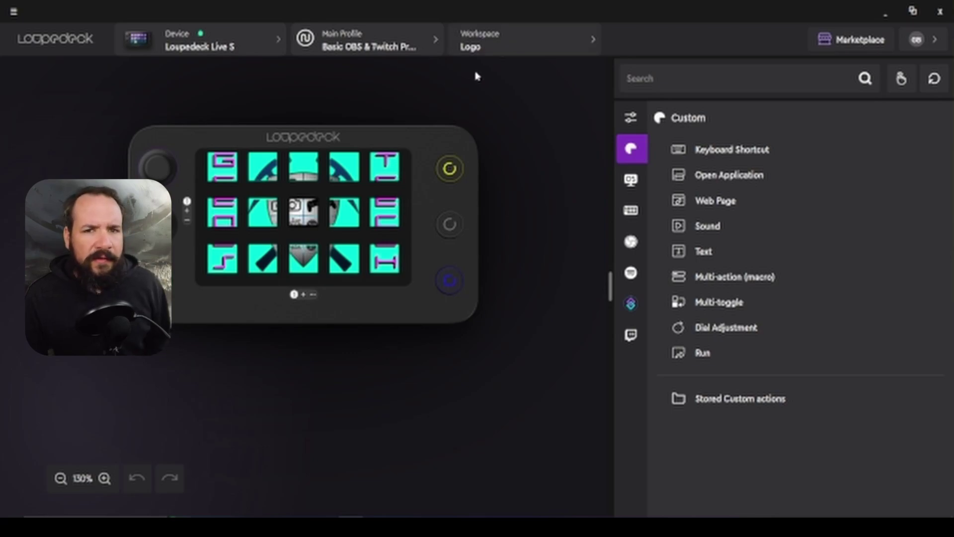
pyautogui.click(846, 42)
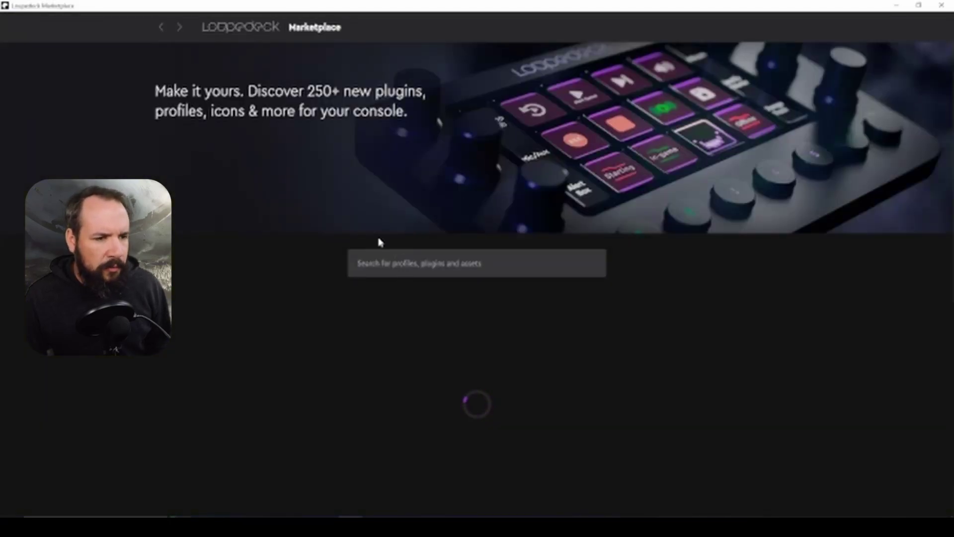
pyautogui.scroll(-1, 284, 216)
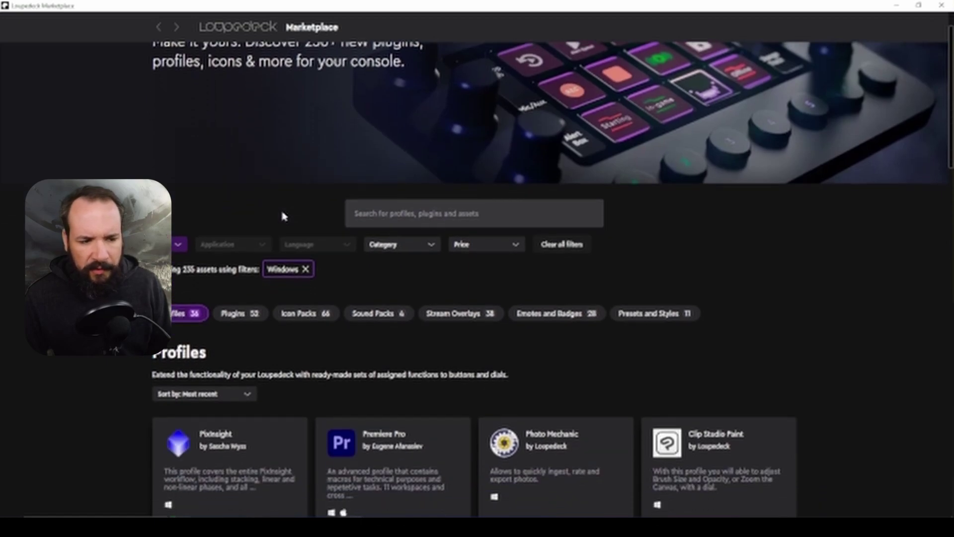
pyautogui.scroll(-2, 296, 223)
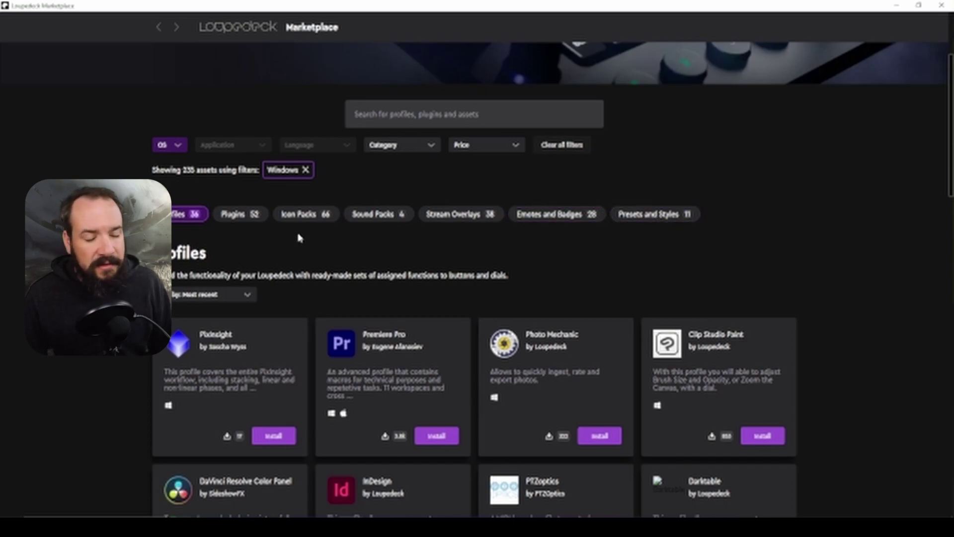
pyautogui.click(564, 218)
pyautogui.scroll(-5, 456, 213)
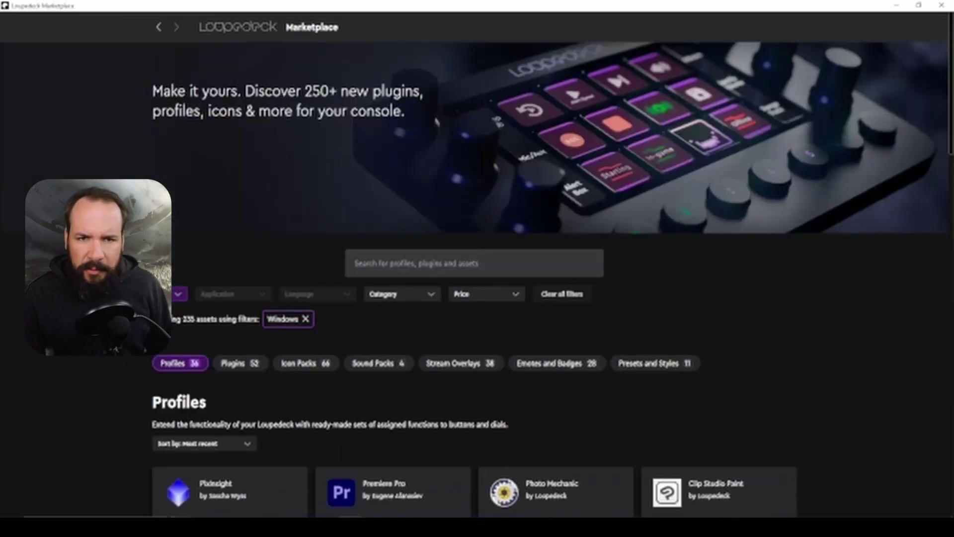
pyautogui.scroll(-5, 552, 278)
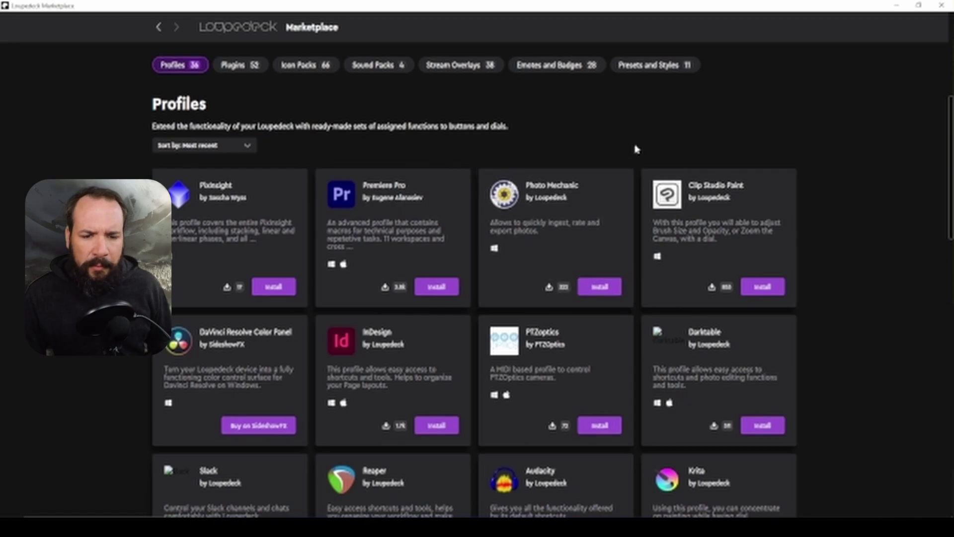
pyautogui.scroll(-2, 643, 148)
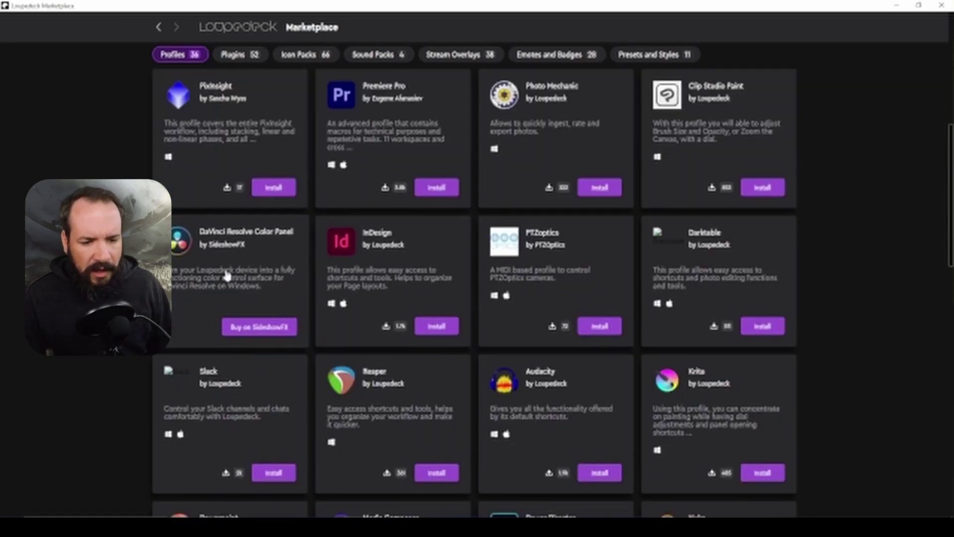
pyautogui.scroll(-2, 348, 263)
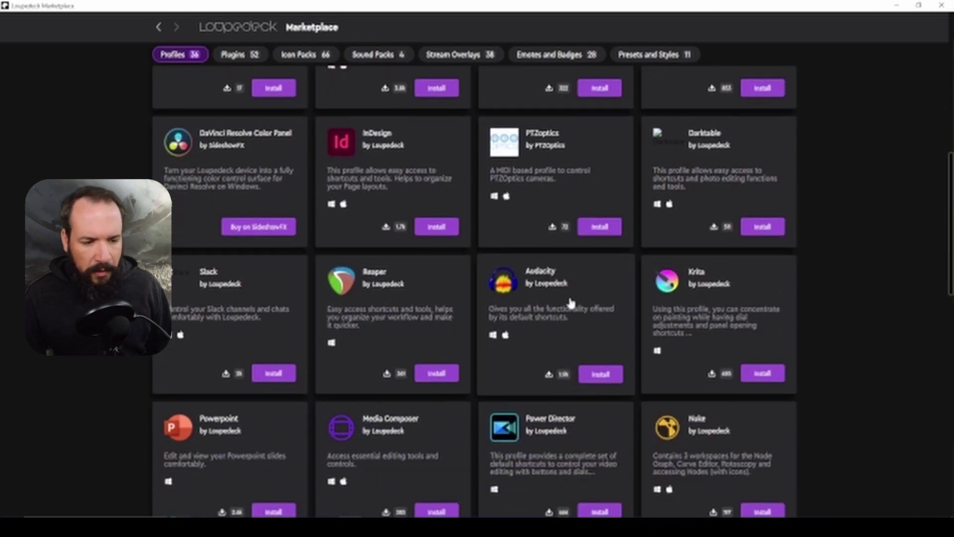
pyautogui.scroll(-6, 558, 303)
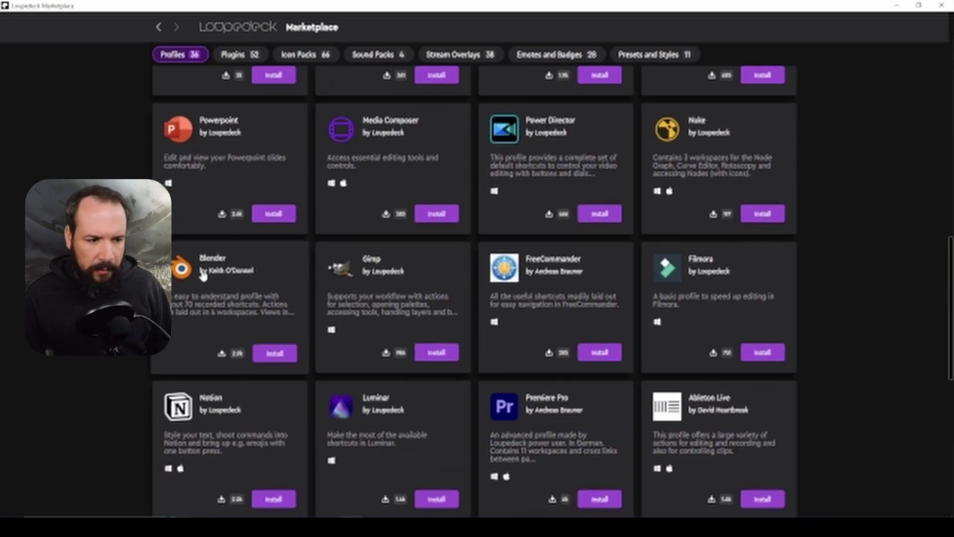
pyautogui.scroll(-4, 587, 223)
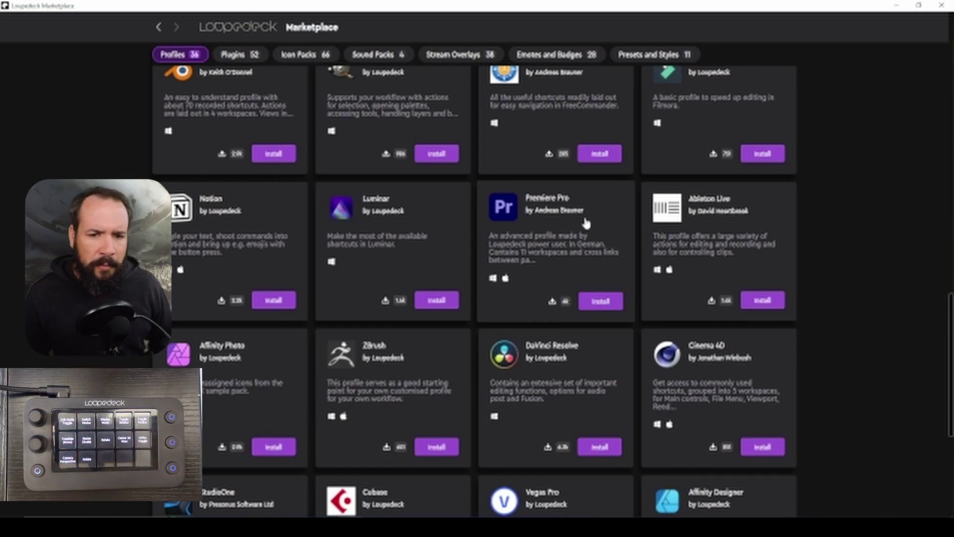
pyautogui.scroll(-1, 350, 270)
pyautogui.scroll(-2, 348, 271)
pyautogui.scroll(-2, 241, 277)
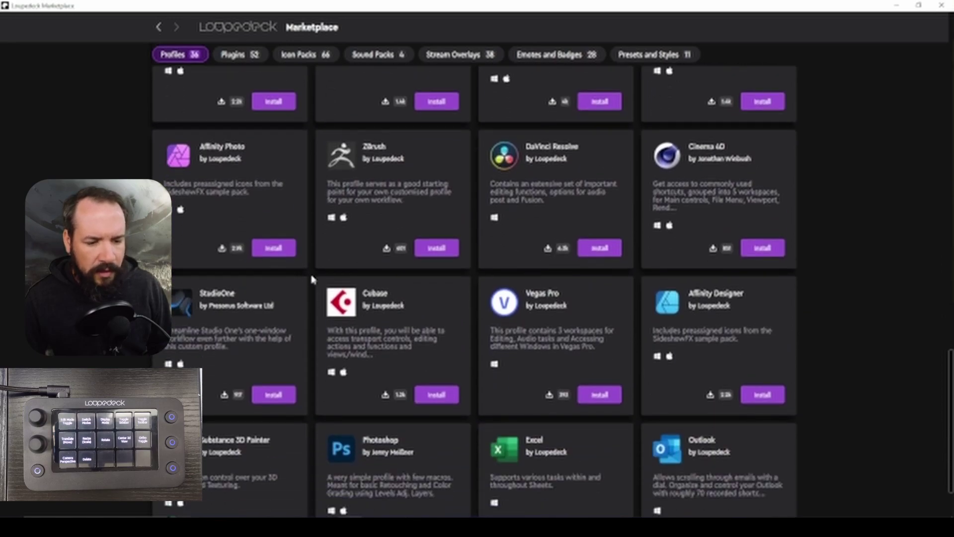
pyautogui.scroll(10, 883, 223)
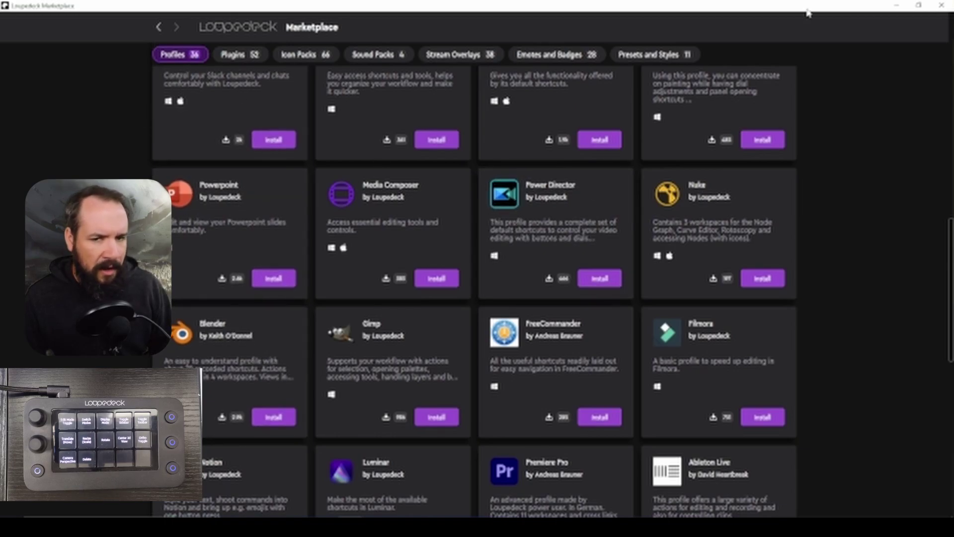
pyautogui.click(897, 6)
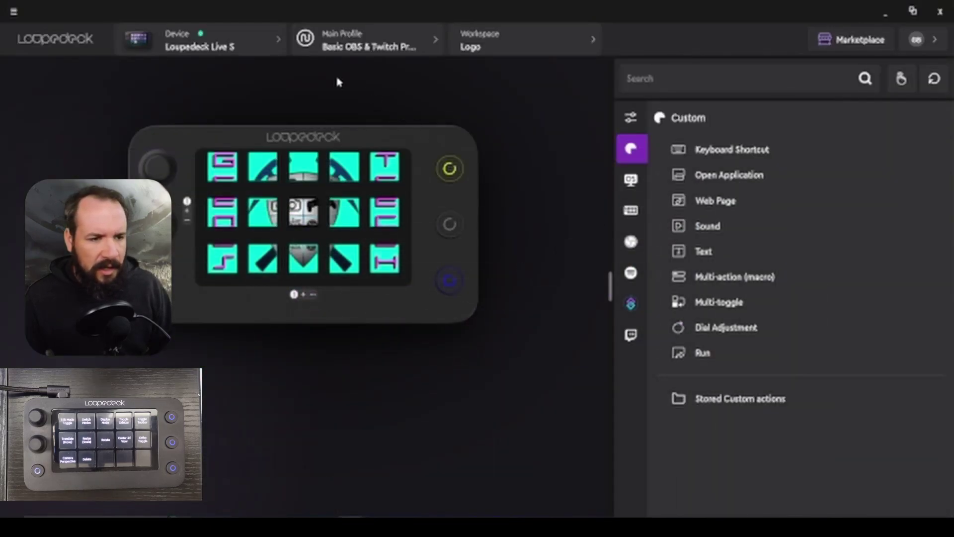
pyautogui.click(409, 38)
pyautogui.click(351, 203)
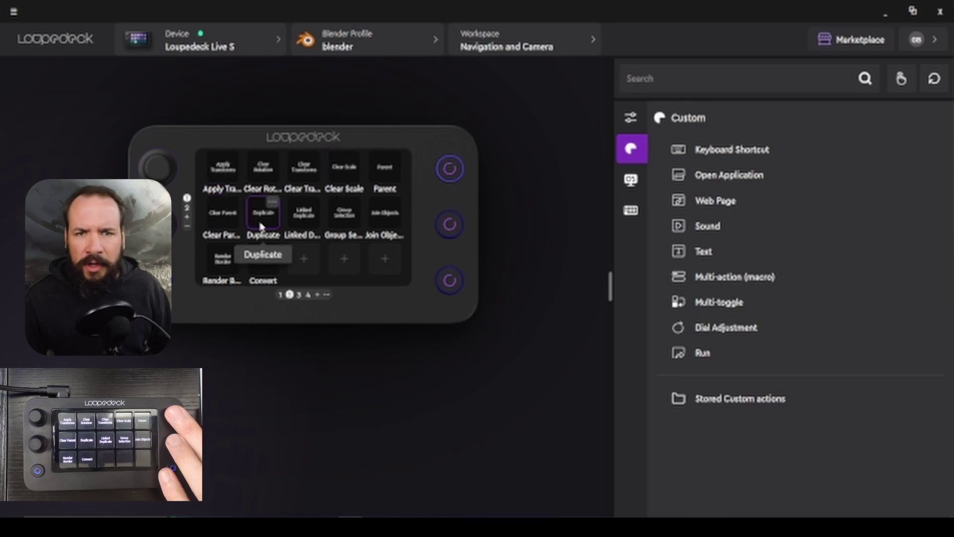
pyautogui.click(449, 226)
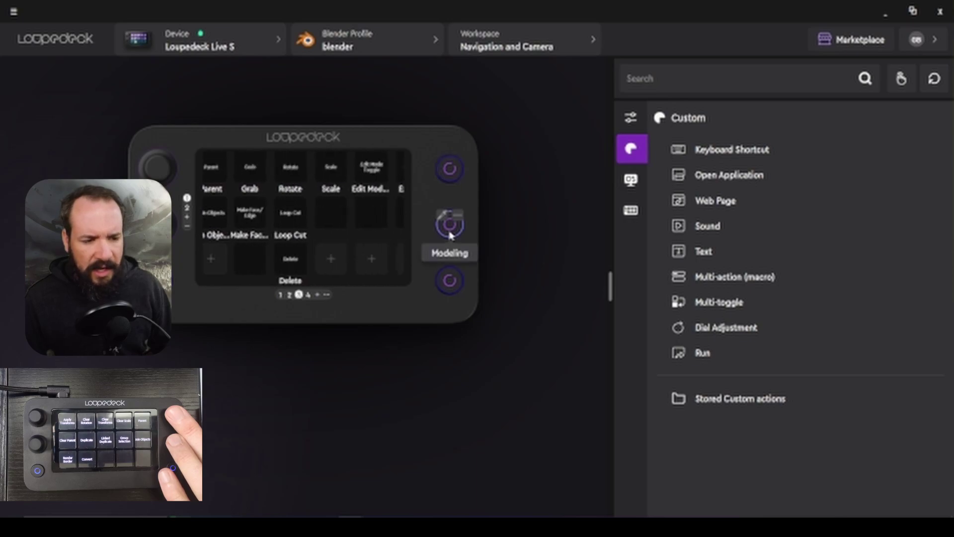
pyautogui.click(450, 280)
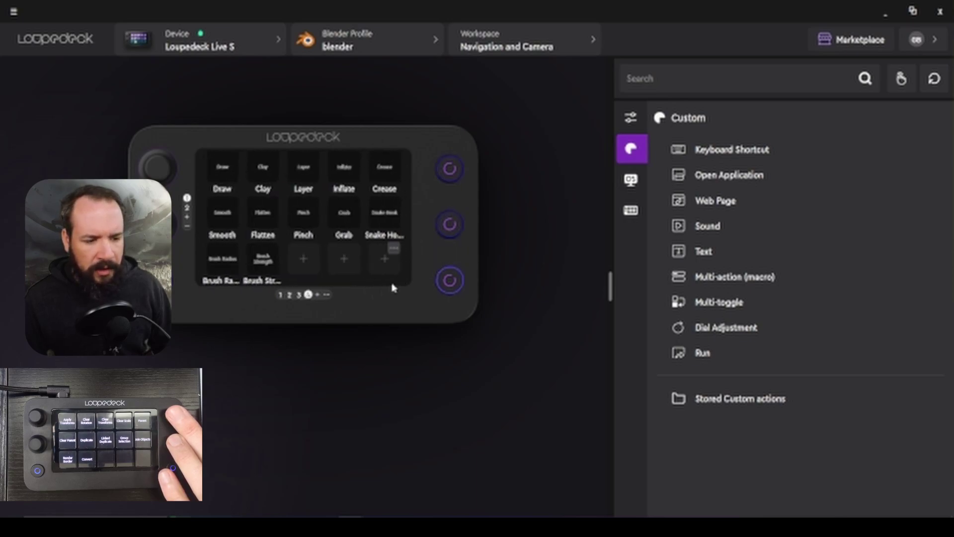
pyautogui.click(449, 278)
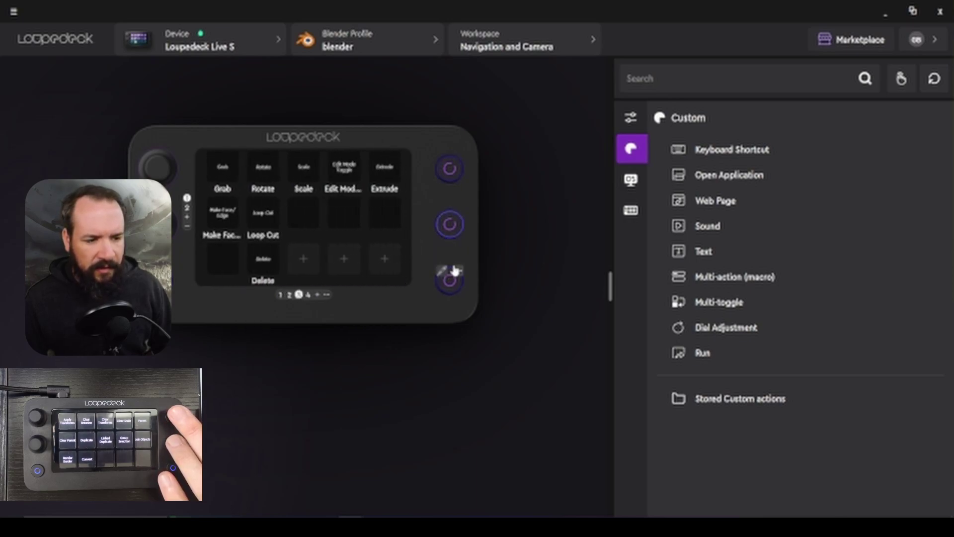
pyautogui.click(450, 278)
pyautogui.click(448, 277)
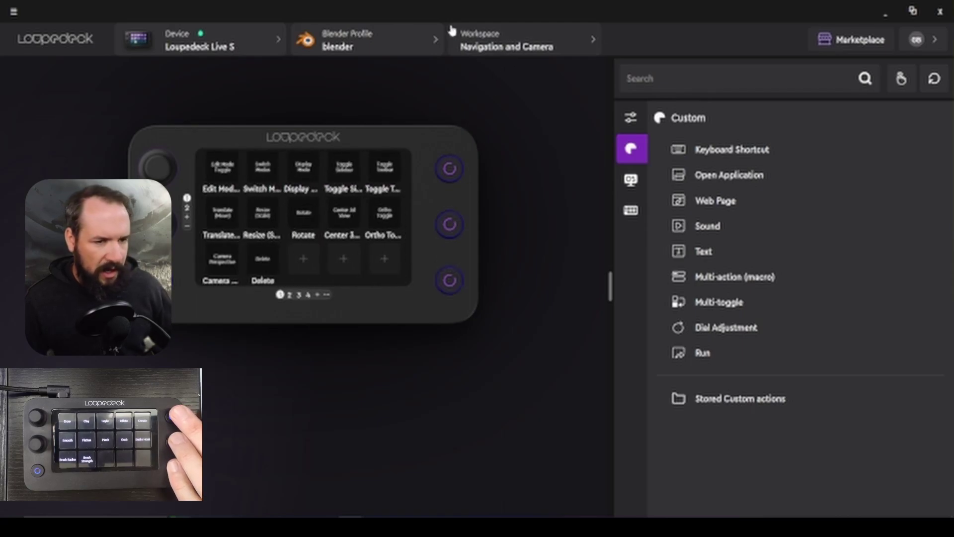
pyautogui.click(363, 44)
pyautogui.click(366, 106)
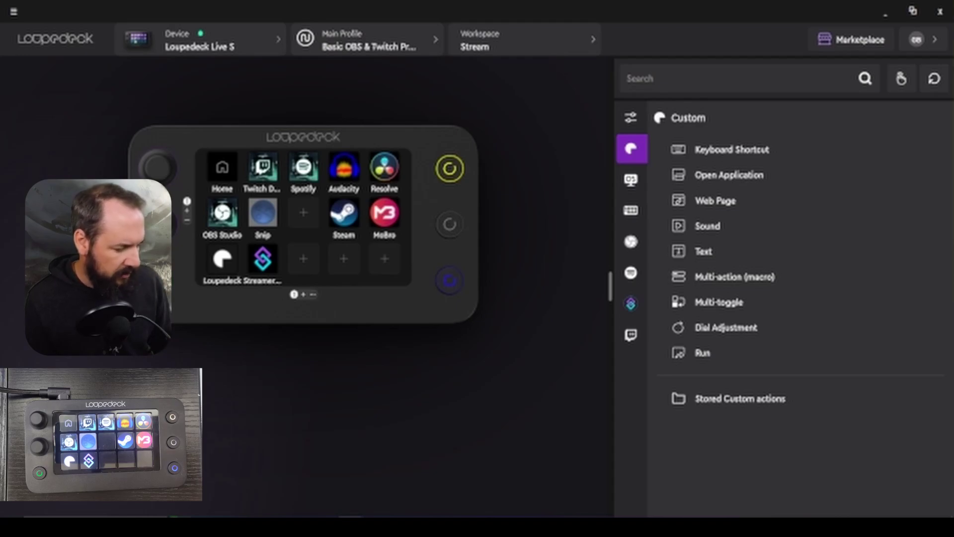
# Step: Open the Loupedeck Marketplace and scroll through its Profiles listing
pyautogui.click(836, 45)
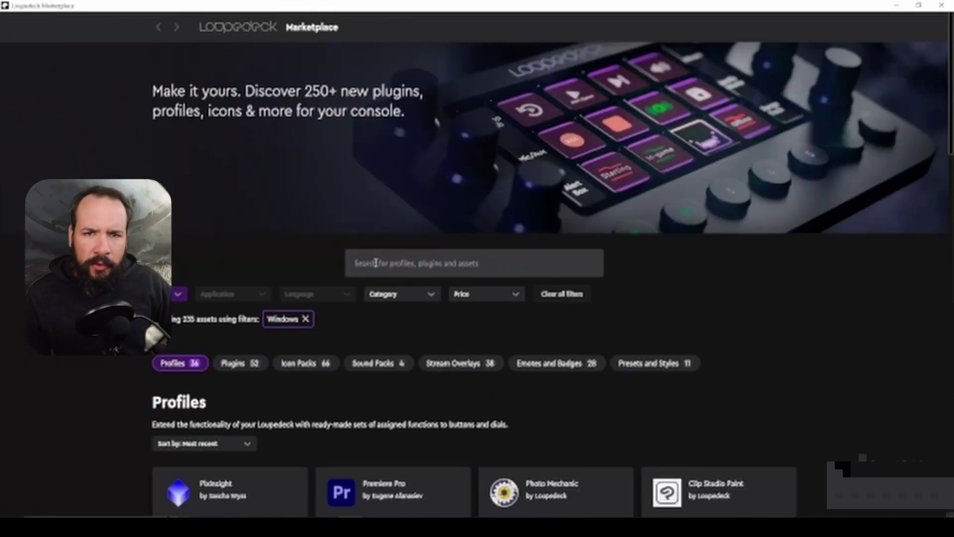
pyautogui.scroll(-5, 368, 208)
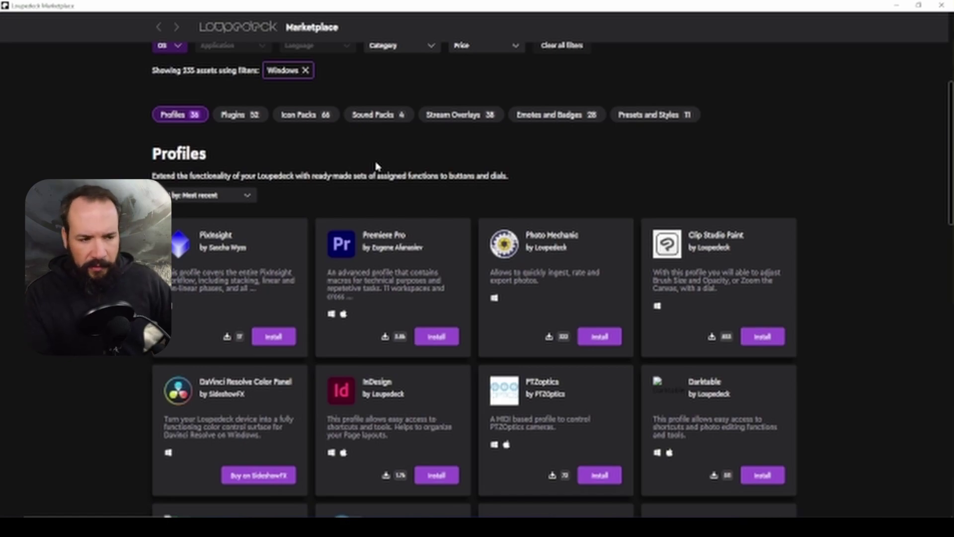
pyautogui.scroll(-2, 347, 326)
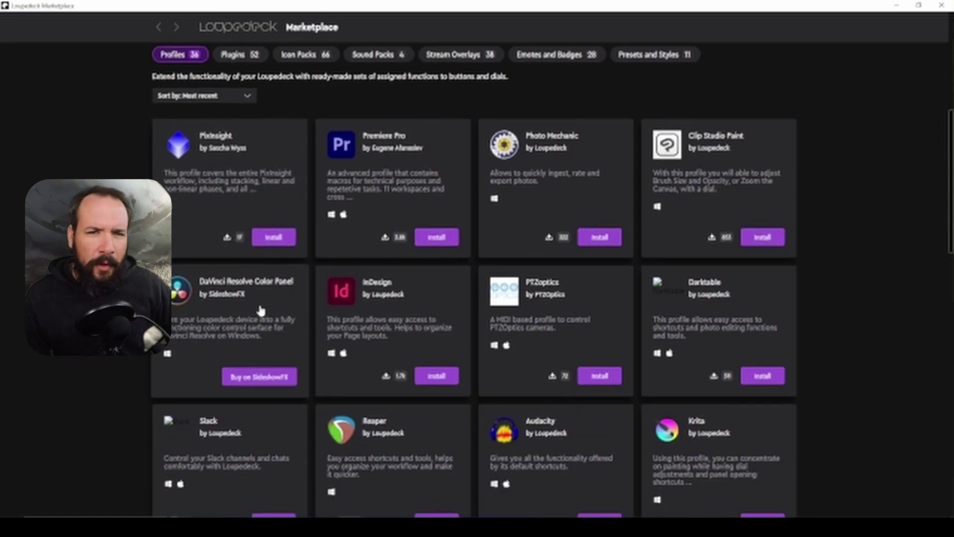
pyautogui.scroll(2, 248, 223)
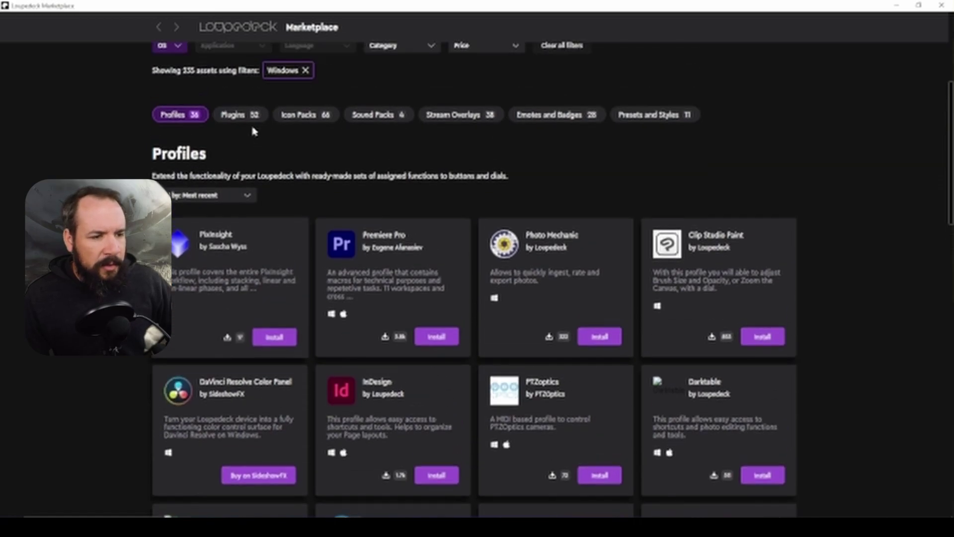
# Step: Show the Marketplace's 52 Windows plugins and scroll from AI Assistant past Streamer.bot to VLC
pyautogui.click(228, 117)
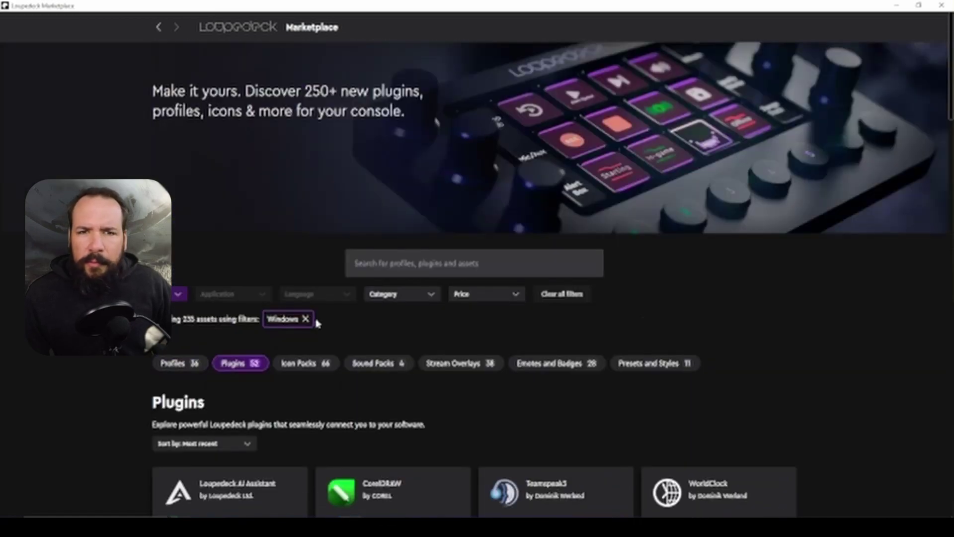
pyautogui.scroll(-6, 407, 341)
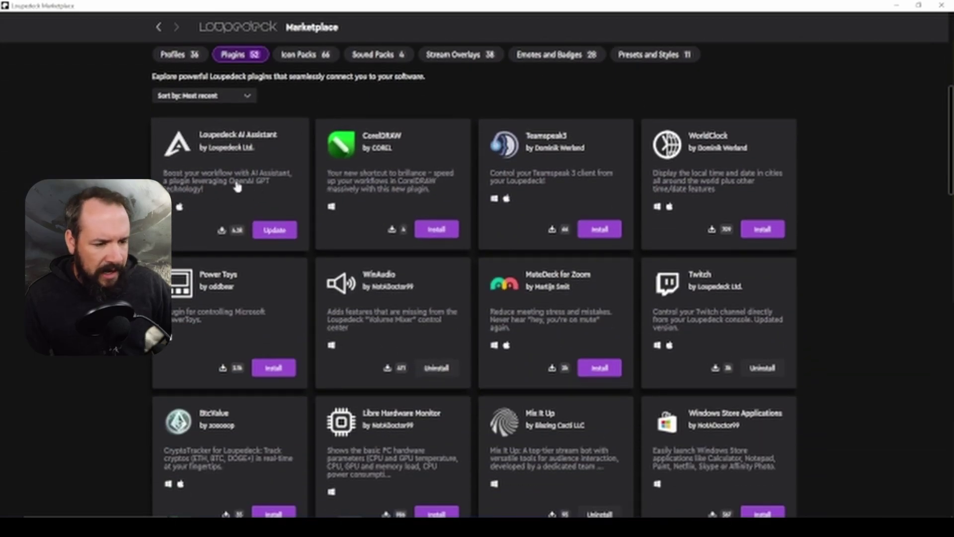
pyautogui.scroll(-1, 219, 191)
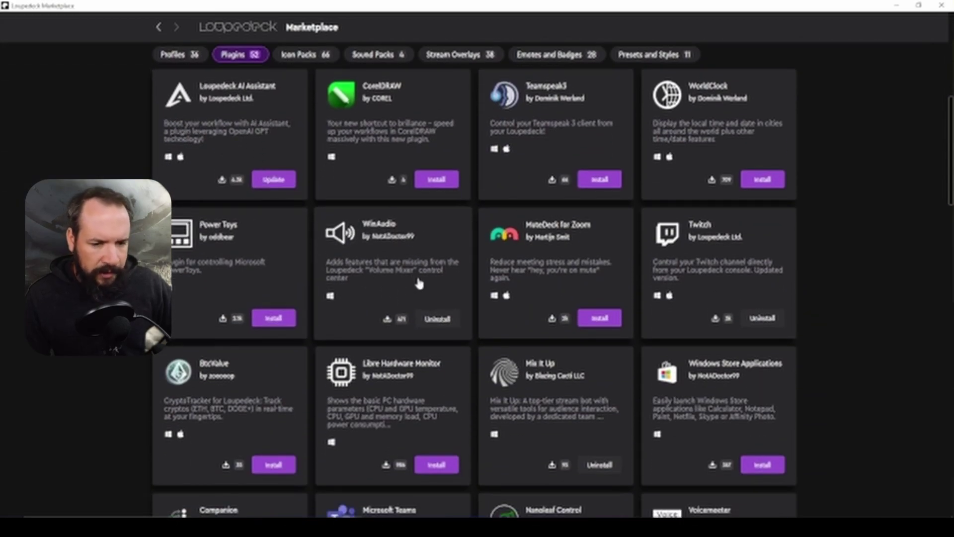
pyautogui.scroll(2, 722, 388)
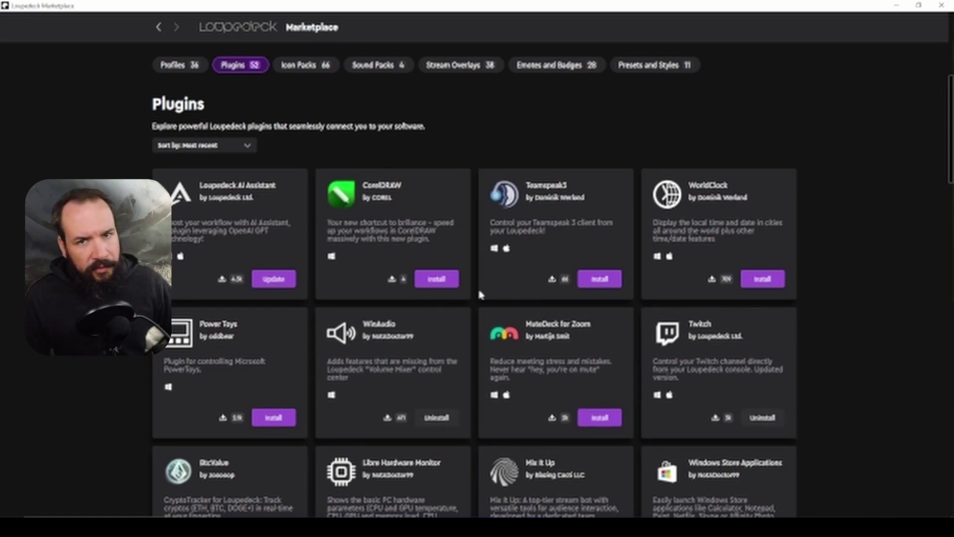
pyautogui.scroll(-2, 473, 305)
pyautogui.scroll(-4, 472, 305)
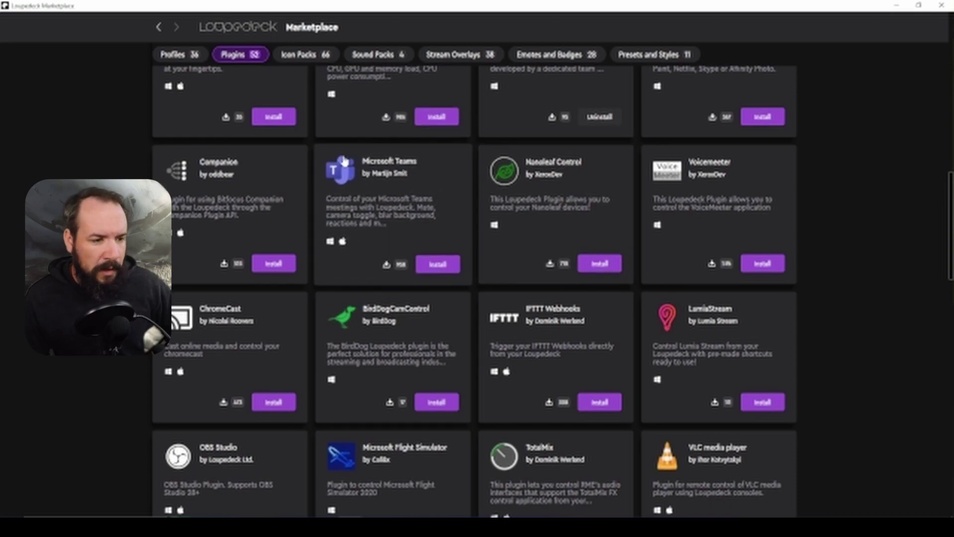
pyautogui.scroll(-2, 377, 253)
pyautogui.scroll(-3, 376, 255)
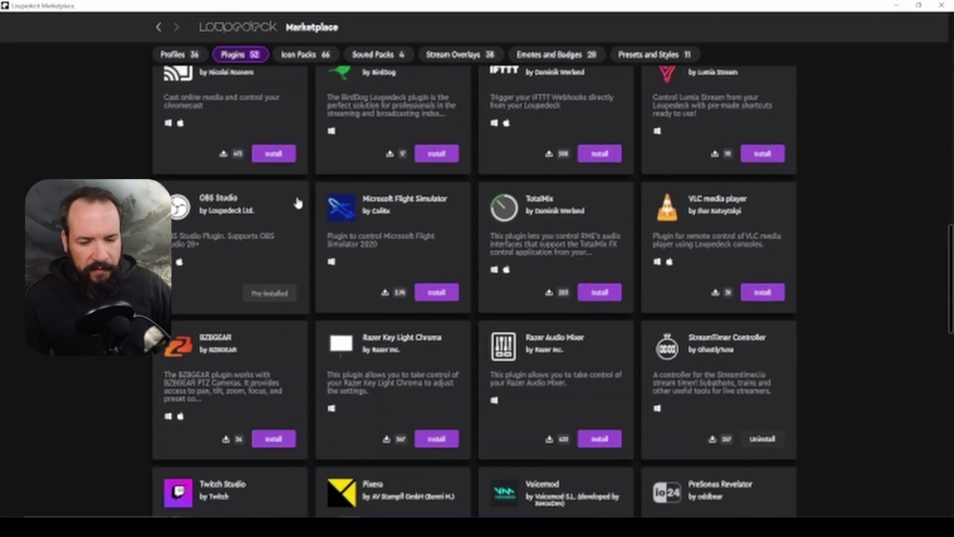
pyautogui.scroll(-4, 298, 203)
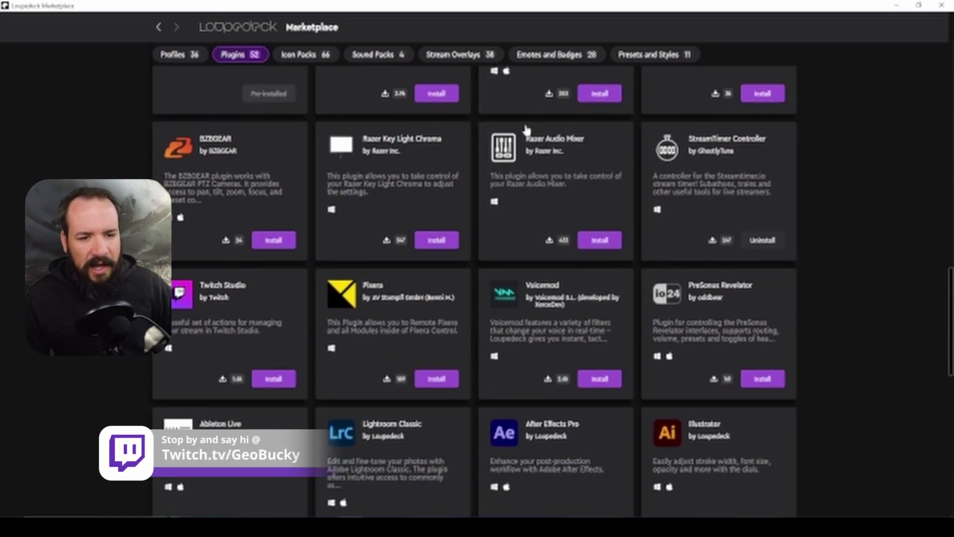
pyautogui.scroll(-4, 450, 246)
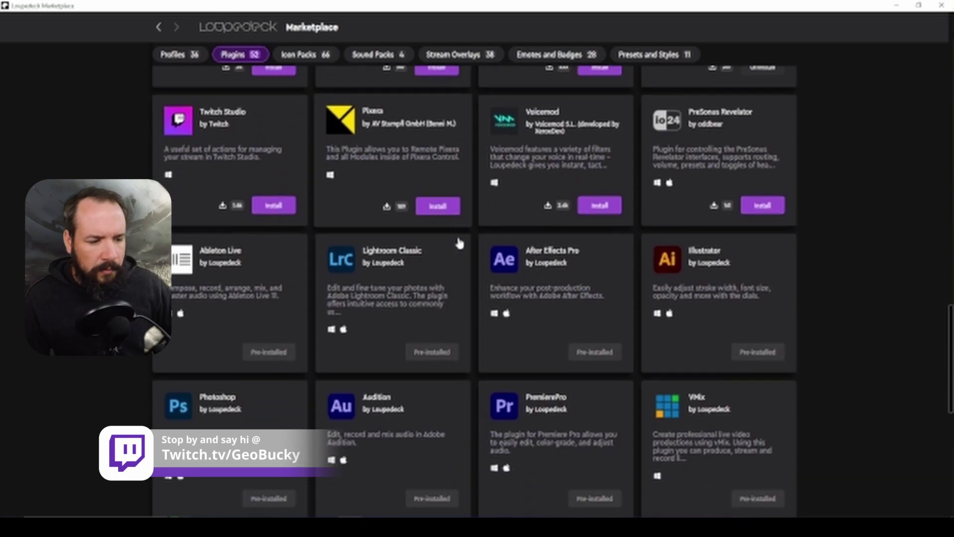
pyautogui.scroll(-3, 460, 243)
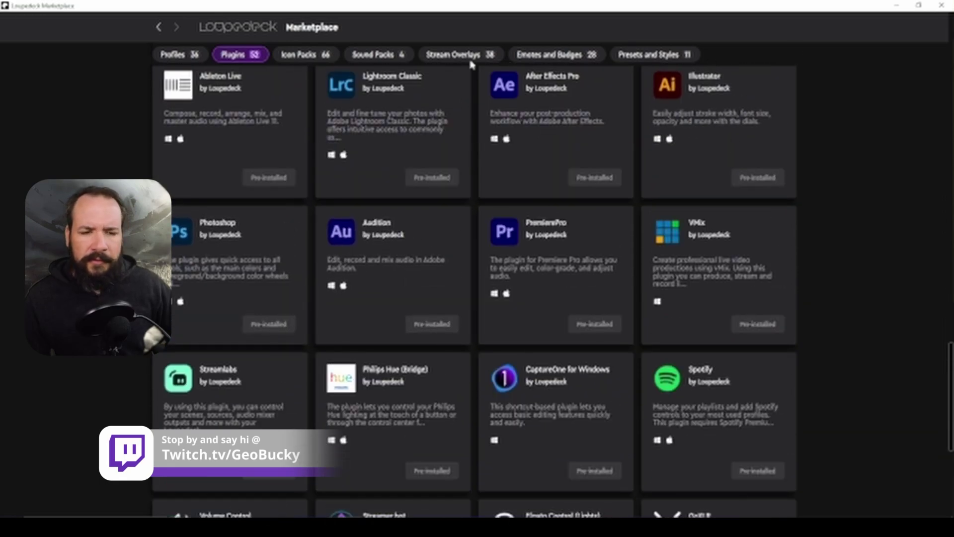
pyautogui.scroll(-4, 435, 212)
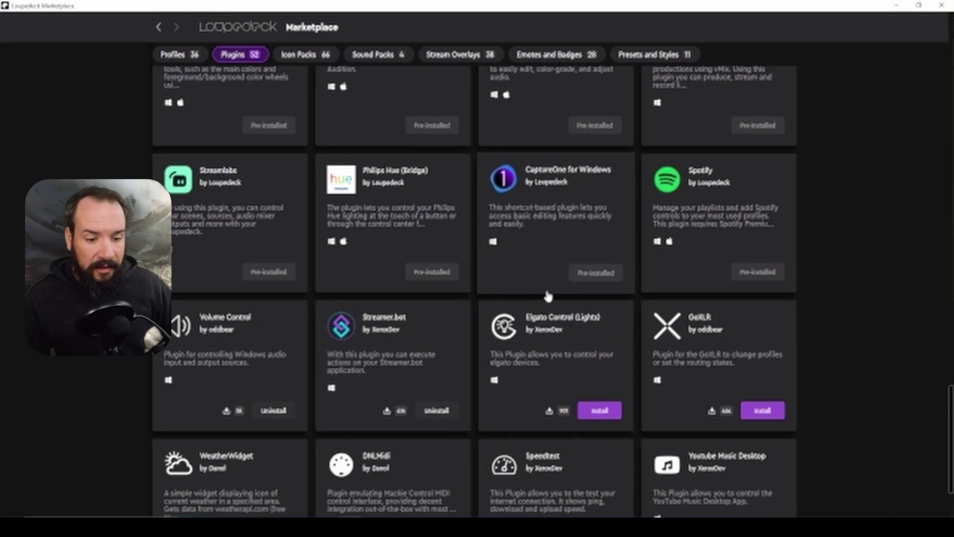
pyautogui.scroll(-2, 558, 315)
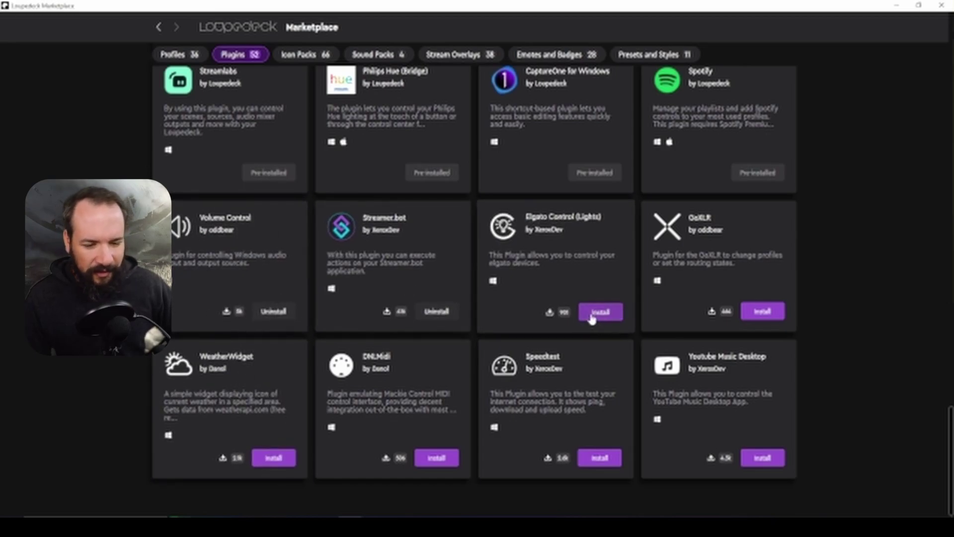
pyautogui.scroll(10, 362, 284)
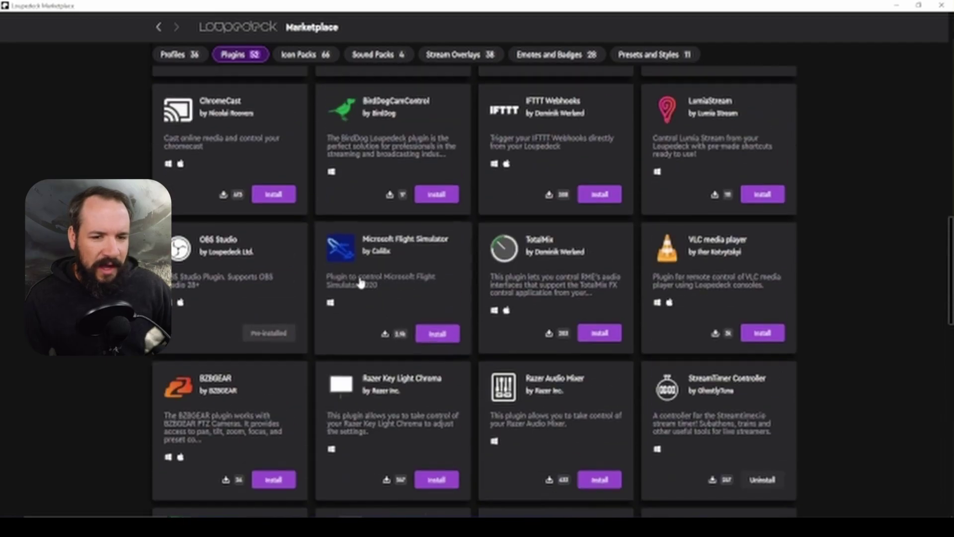
# Step: Close the Marketplace and switch the Live S from the Logo to the Stream workspace
pyautogui.scroll(10, 362, 283)
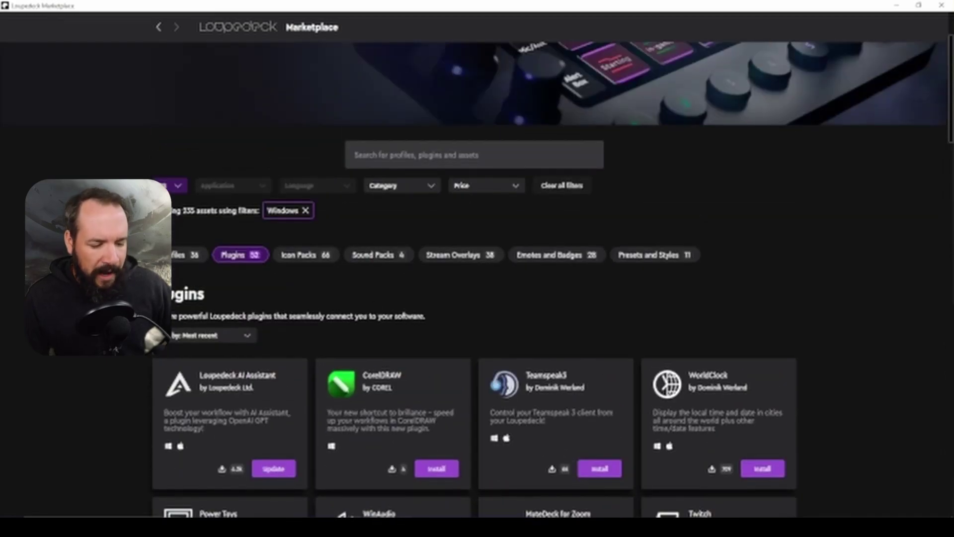
pyautogui.click(897, 6)
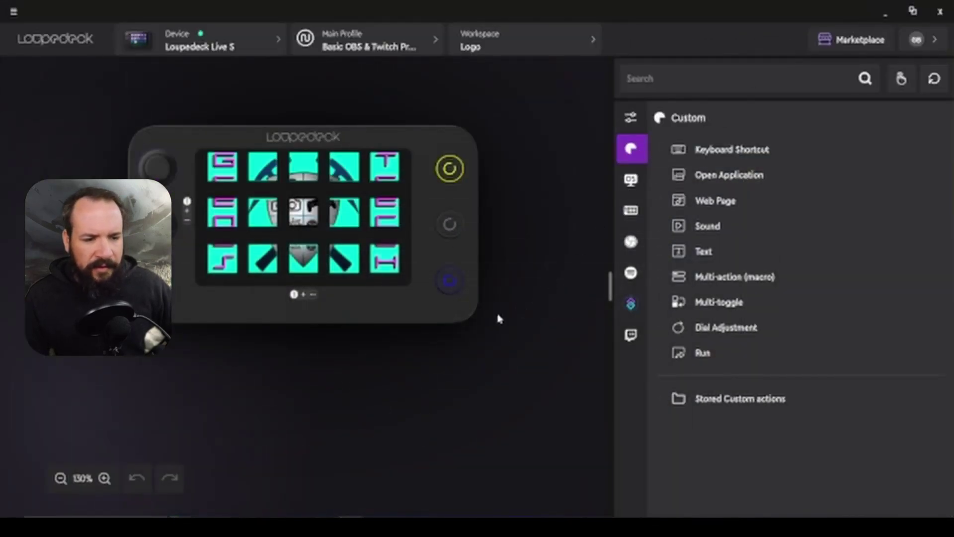
pyautogui.click(449, 168)
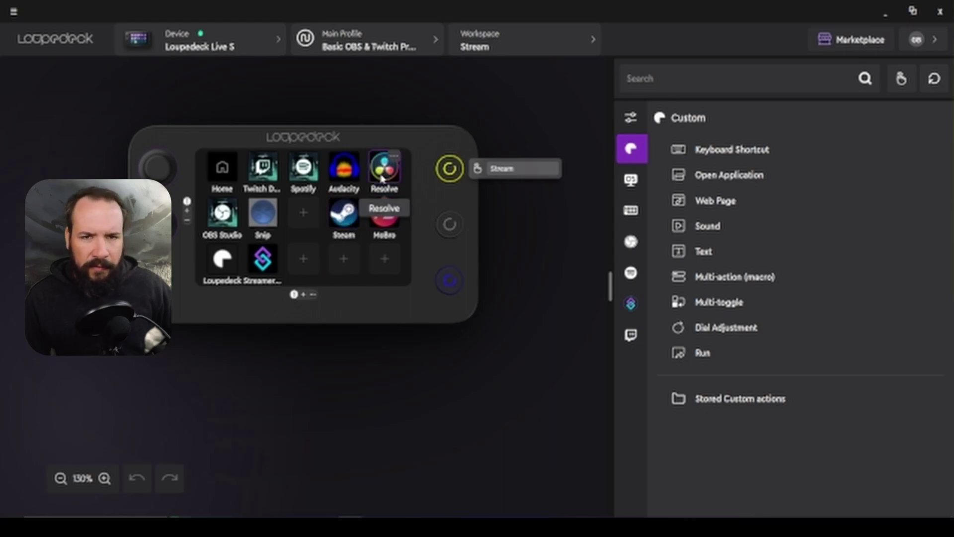
# Step: Reopen the Marketplace on Icon Packs and scroll through all the available icon packs
pyautogui.click(229, 258)
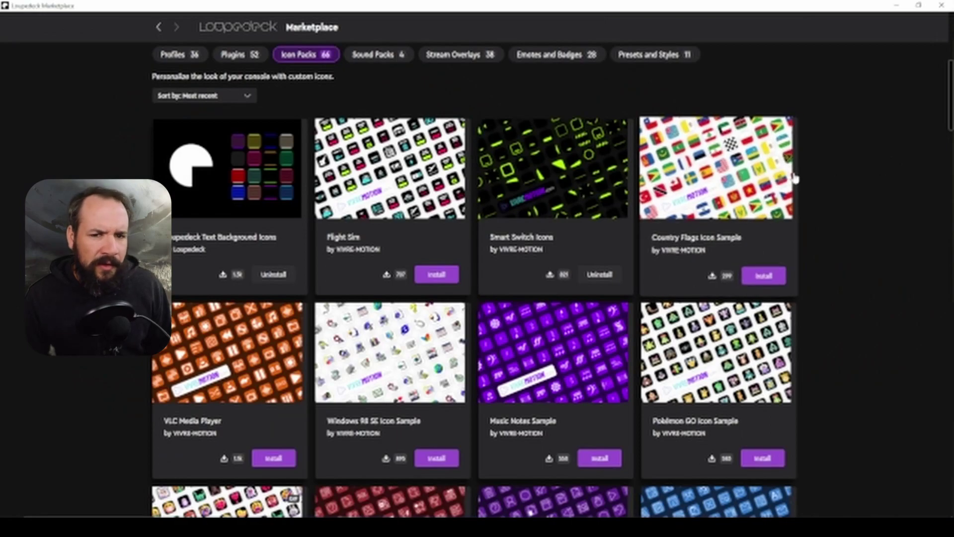
pyautogui.scroll(-1, 794, 179)
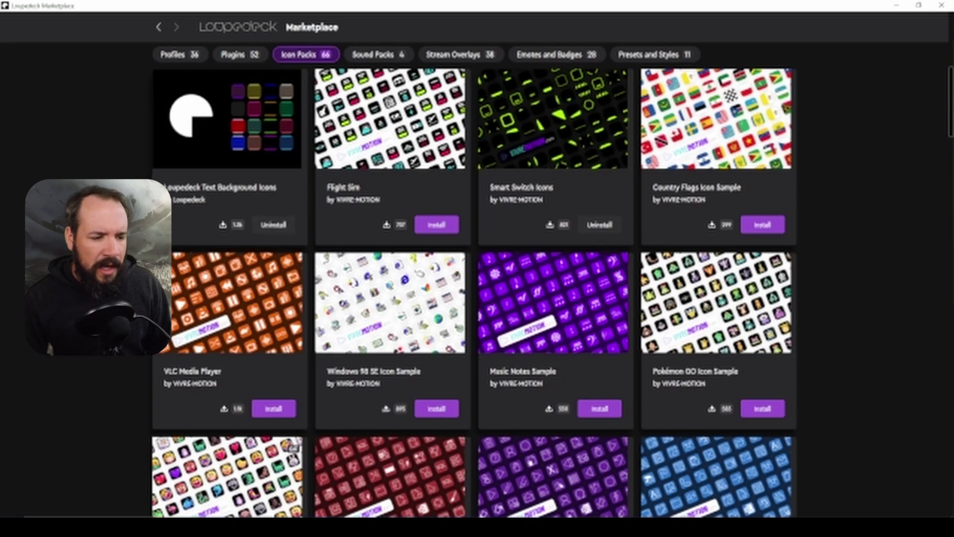
pyautogui.scroll(-3, 278, 199)
pyautogui.scroll(3, 284, 170)
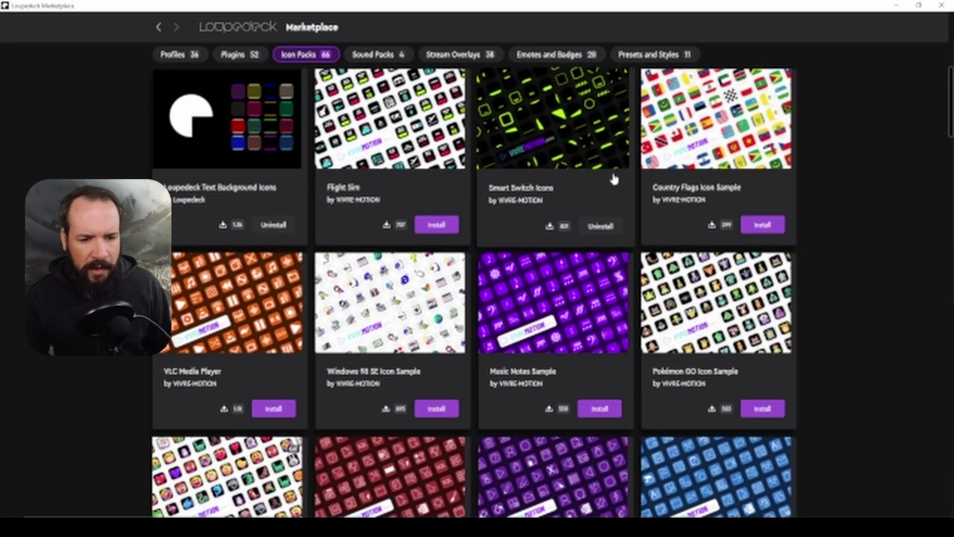
pyautogui.scroll(-9, 582, 186)
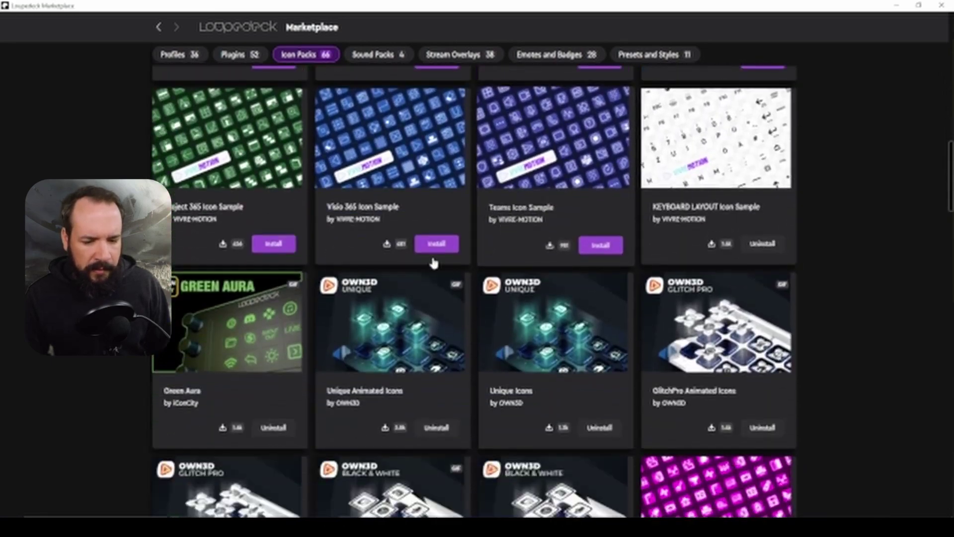
pyautogui.scroll(-2, 424, 261)
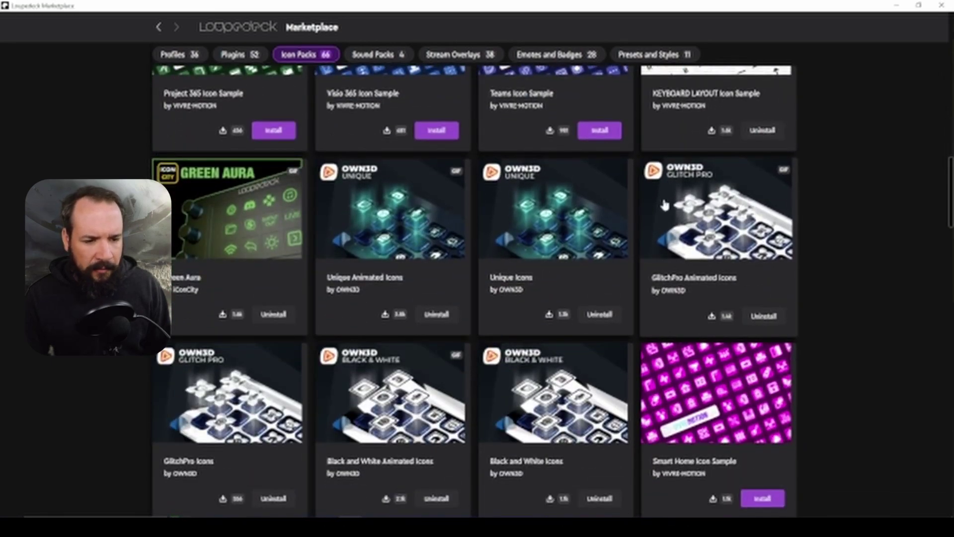
pyautogui.scroll(-3, 240, 109)
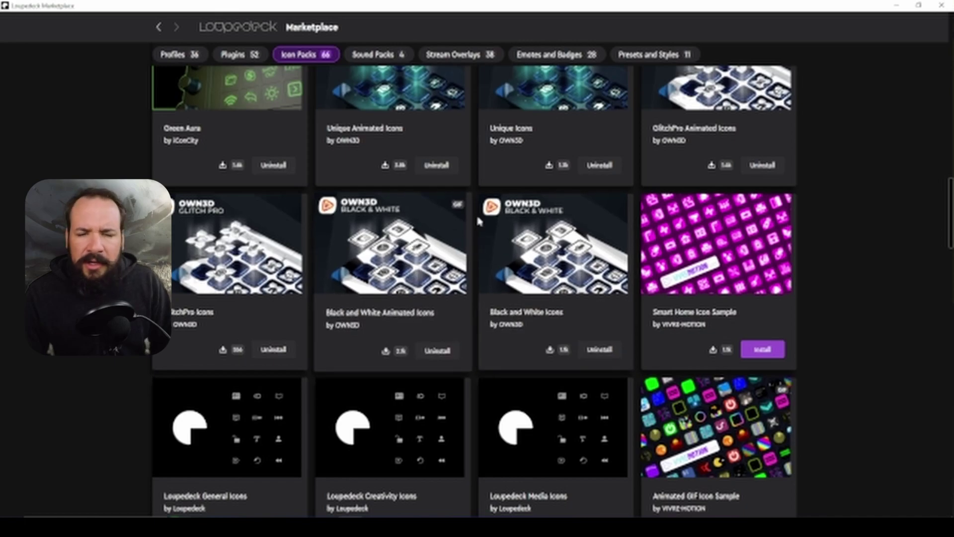
pyautogui.scroll(-3, 478, 221)
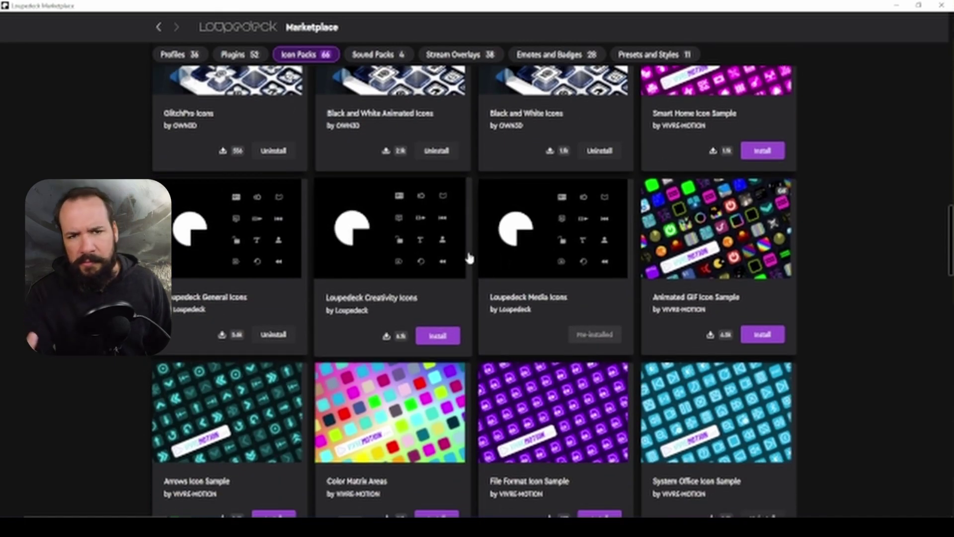
pyautogui.scroll(-1, 515, 255)
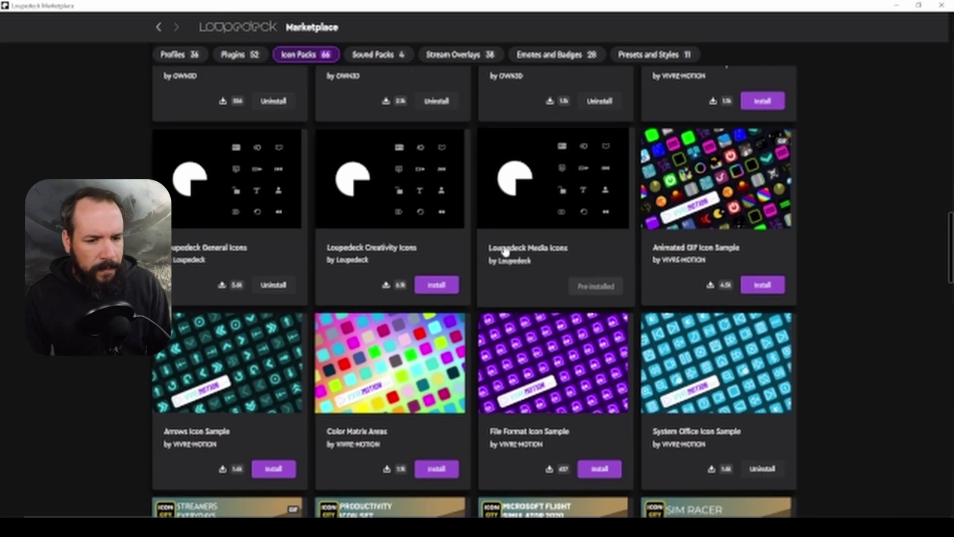
pyautogui.scroll(-6, 476, 250)
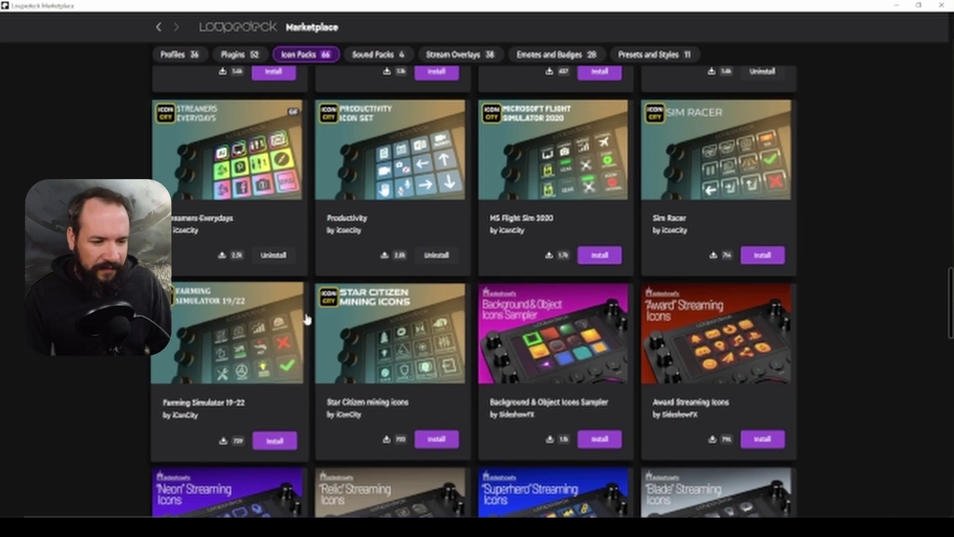
pyautogui.scroll(-9, 375, 220)
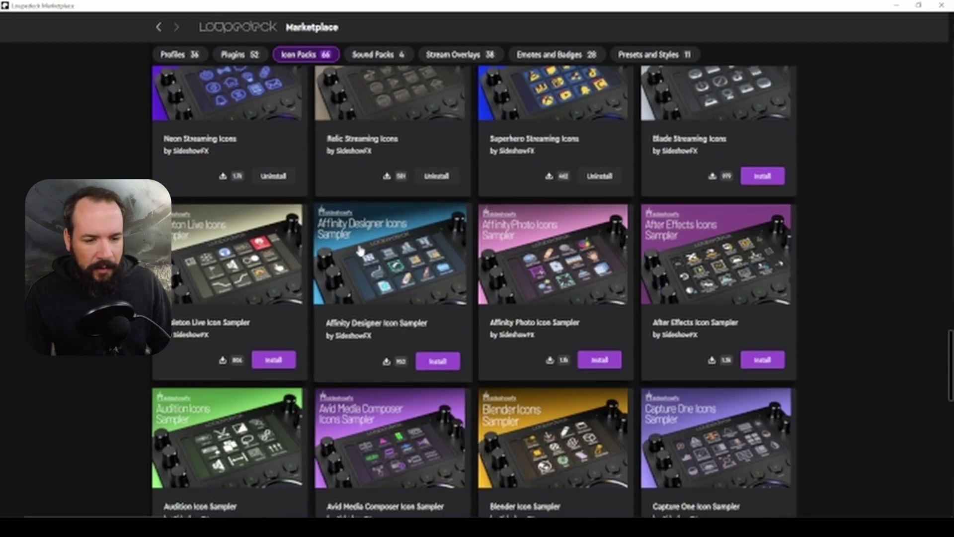
pyautogui.scroll(-7, 667, 151)
pyautogui.scroll(3, 477, 294)
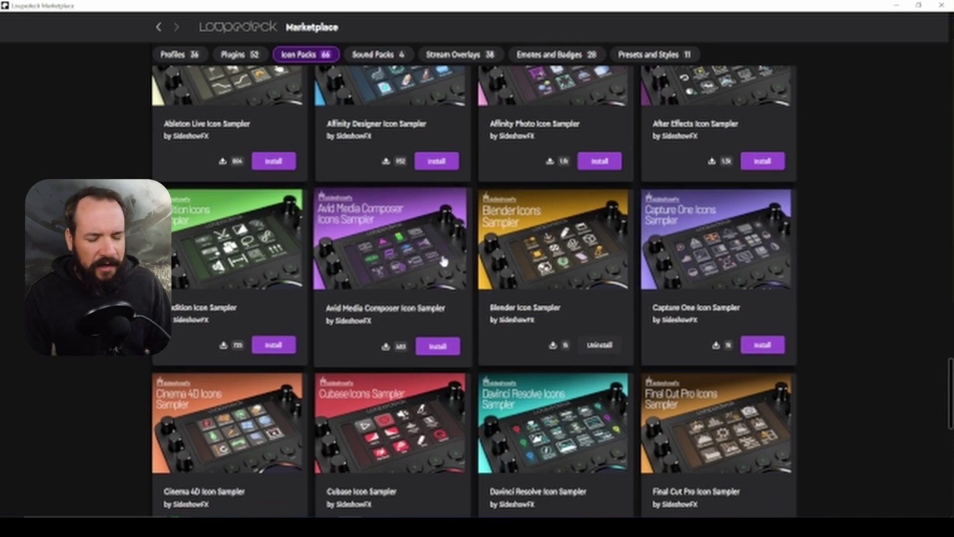
pyautogui.scroll(-3, 577, 279)
pyautogui.scroll(-8, 579, 266)
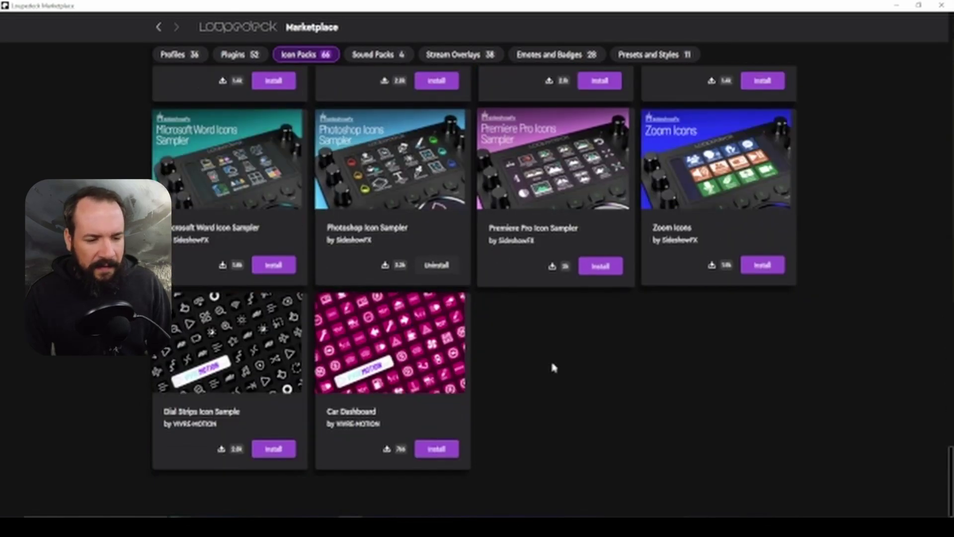
pyautogui.scroll(3, 513, 386)
pyautogui.scroll(6, 530, 366)
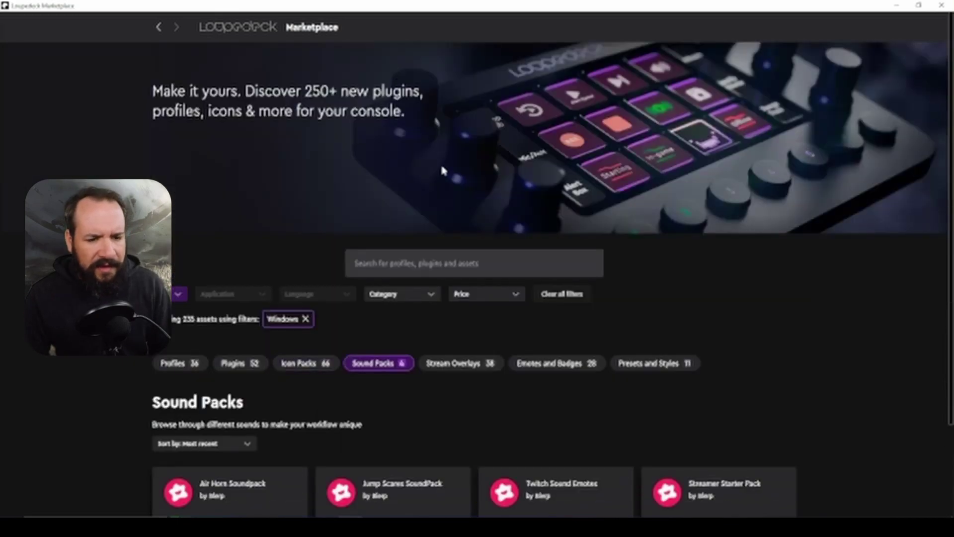
# Step: Show the Stream Overlays listing in the Marketplace and scroll through it
pyautogui.scroll(-3, 432, 252)
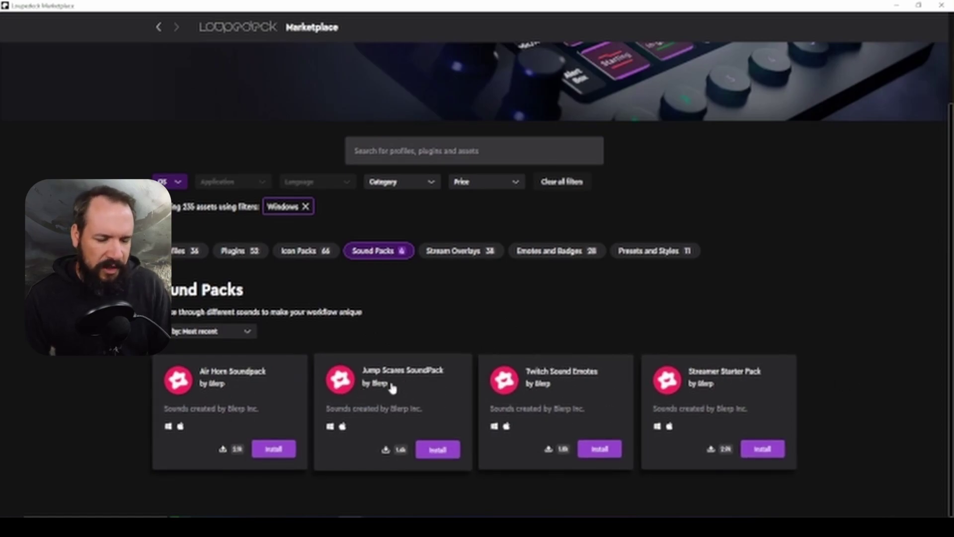
pyautogui.click(463, 251)
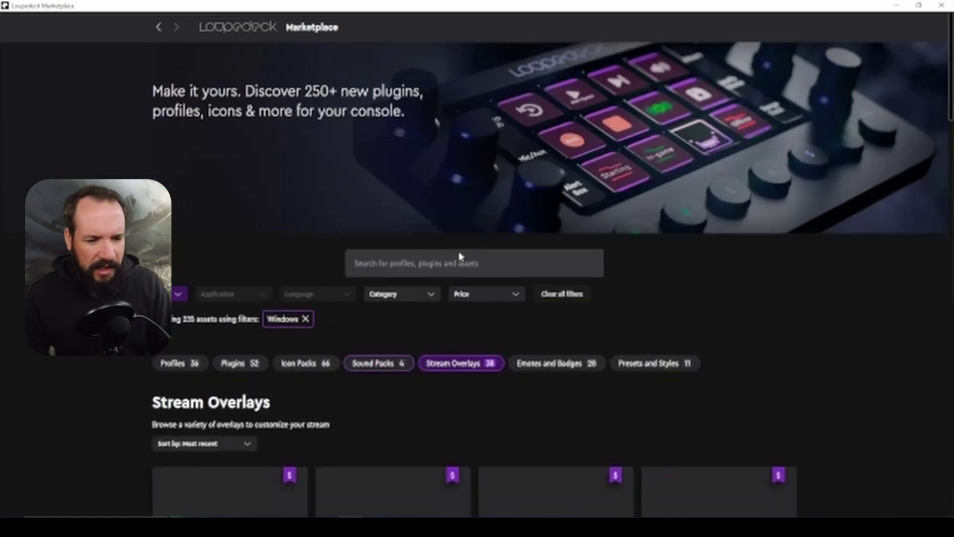
pyautogui.scroll(-4, 816, 219)
pyautogui.scroll(1, 856, 208)
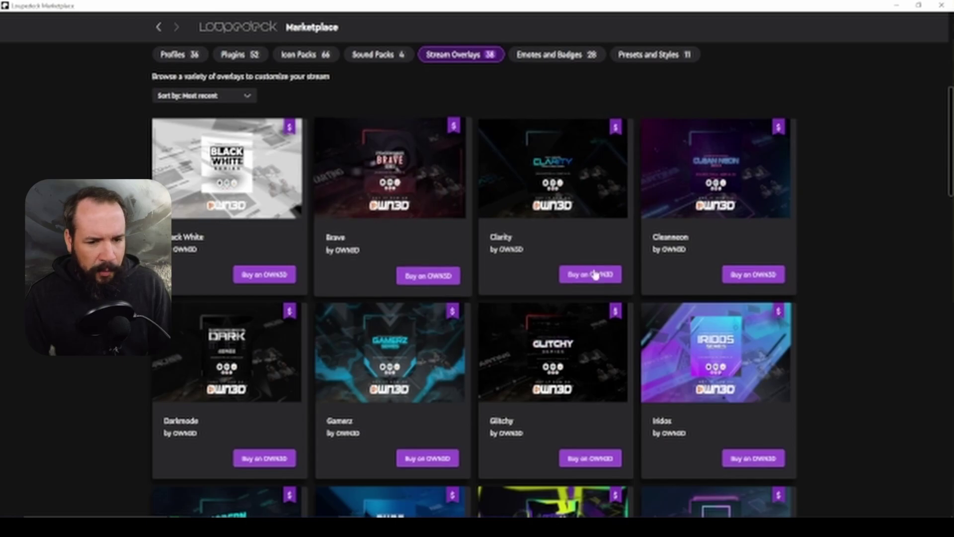
pyautogui.scroll(-5, 597, 201)
pyautogui.scroll(-4, 637, 192)
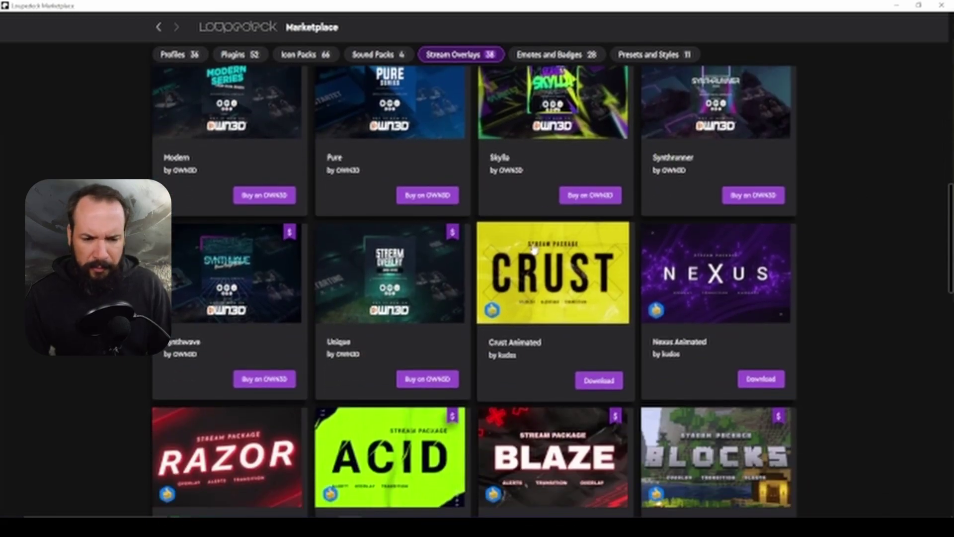
pyautogui.scroll(-3, 590, 214)
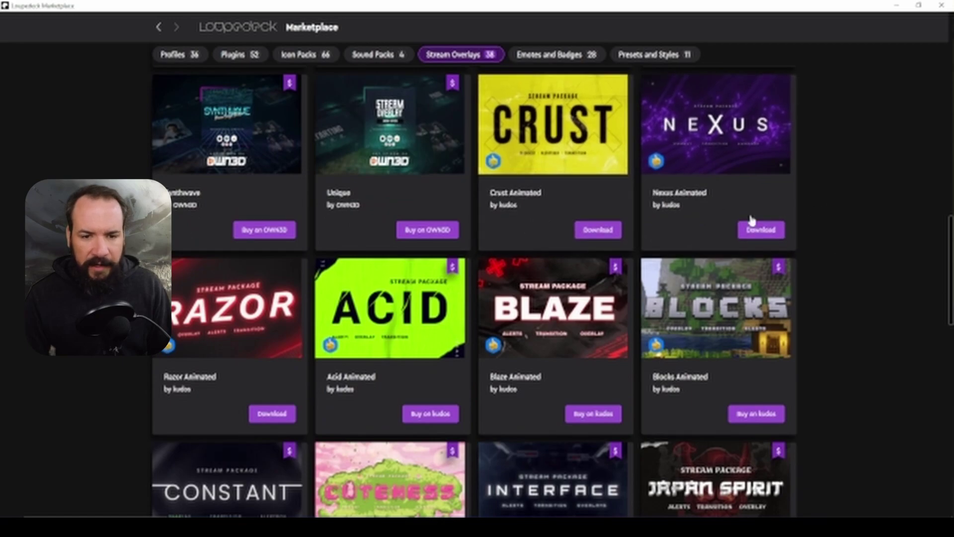
# Step: Browse the Emotes and Badges and the Presets and Styles categories
pyautogui.click(561, 53)
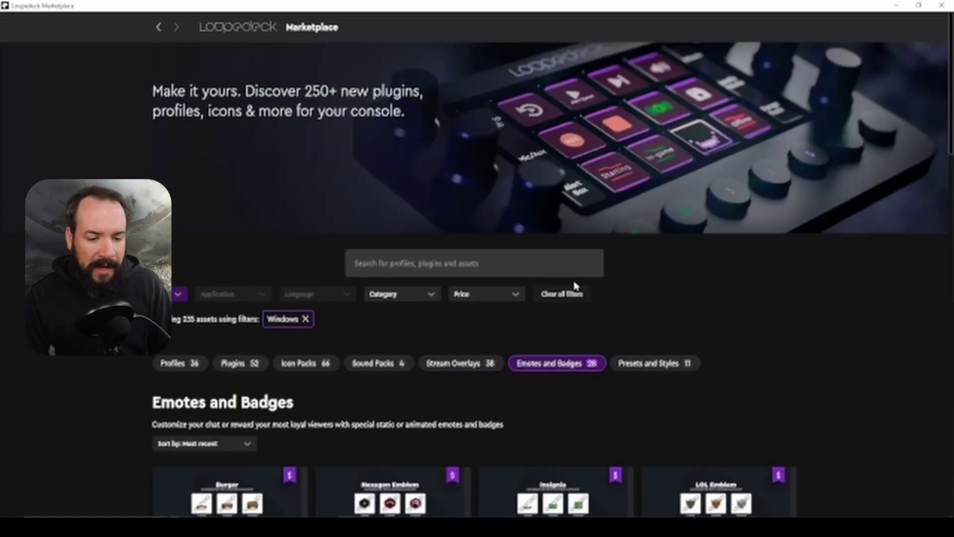
pyautogui.scroll(-5, 576, 199)
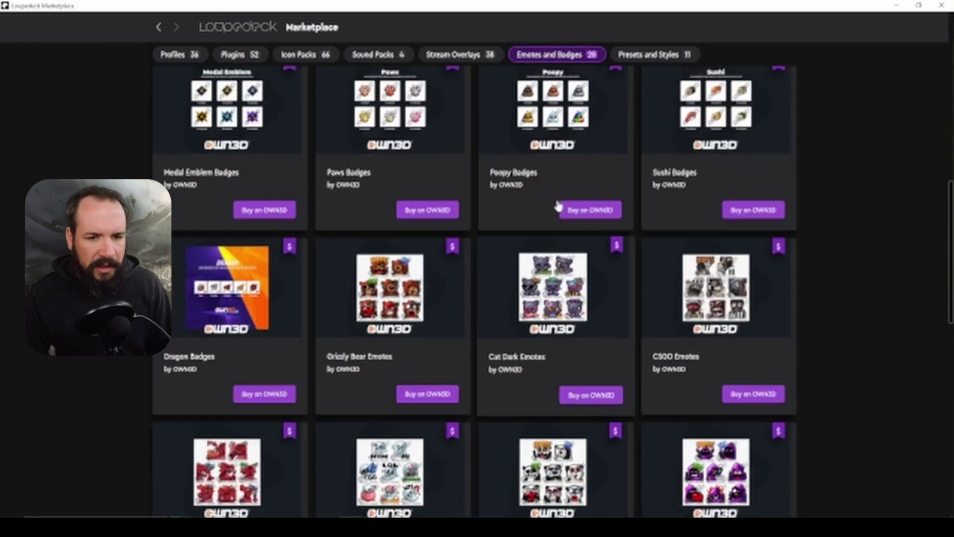
pyautogui.scroll(5, 621, 164)
pyautogui.click(646, 167)
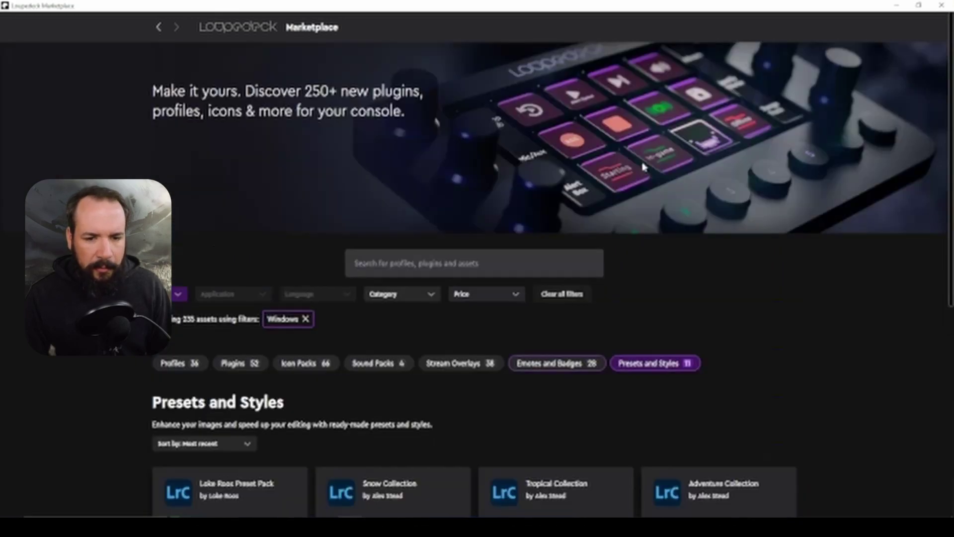
pyautogui.scroll(-6, 710, 322)
pyautogui.scroll(-2, 808, 287)
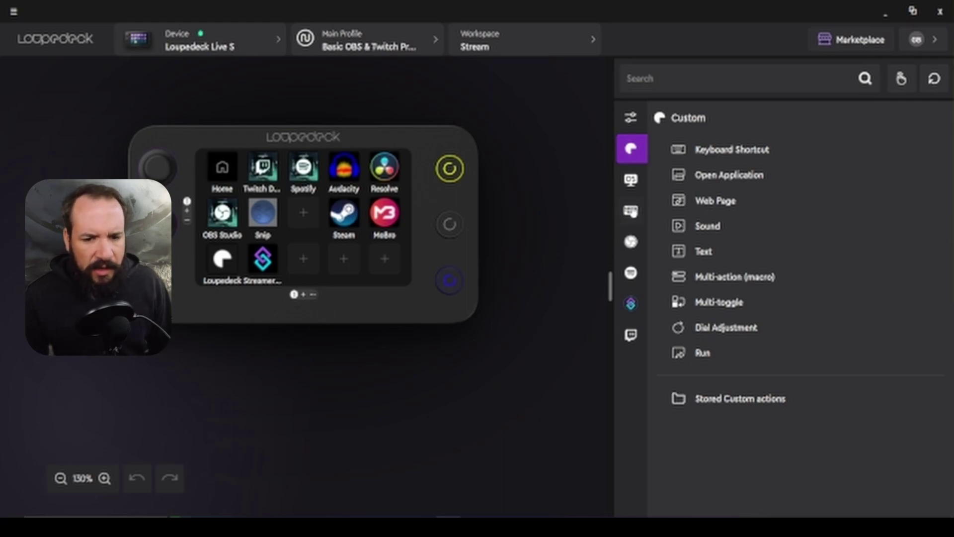
pyautogui.rightClick(346, 260)
pyautogui.moveTo(389, 280)
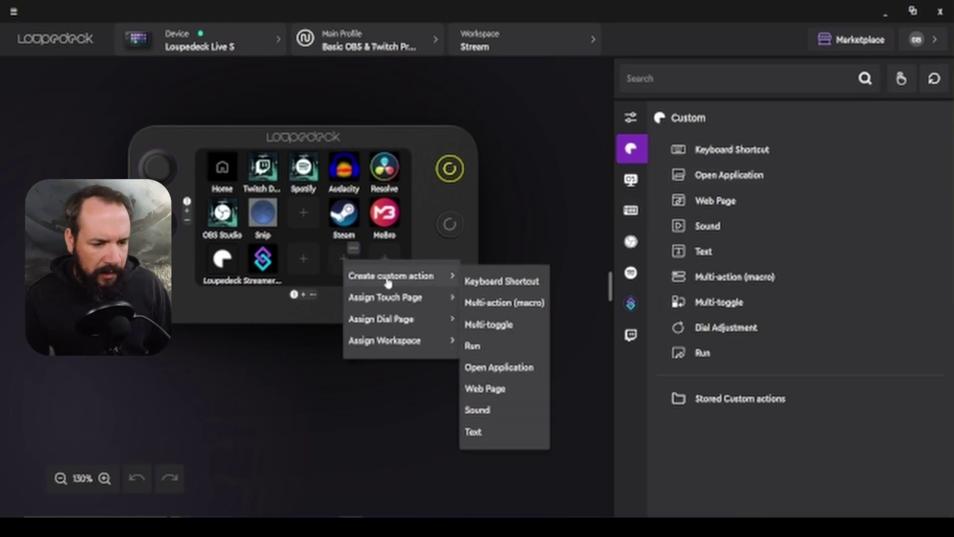
pyautogui.rightClick(333, 255)
pyautogui.moveTo(358, 271)
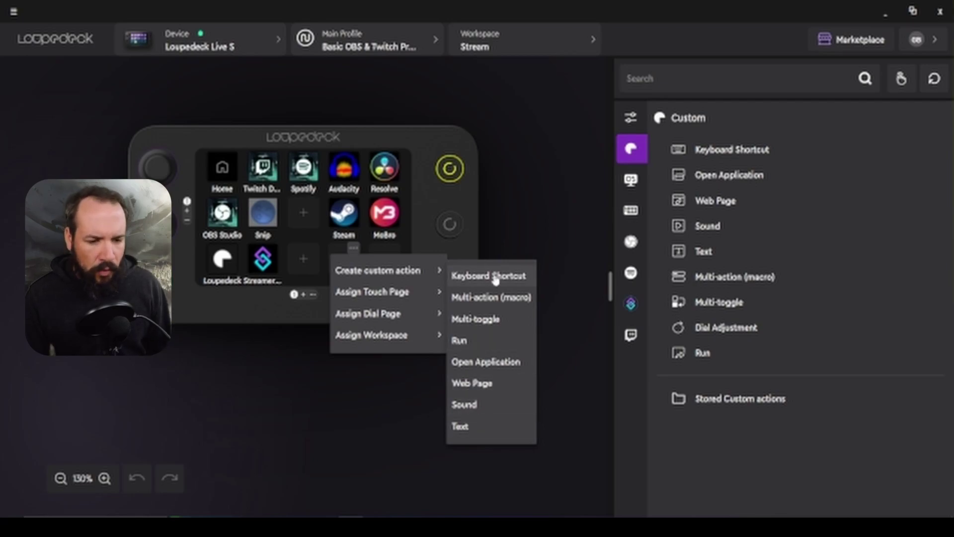
pyautogui.moveTo(396, 294)
pyautogui.moveTo(366, 314)
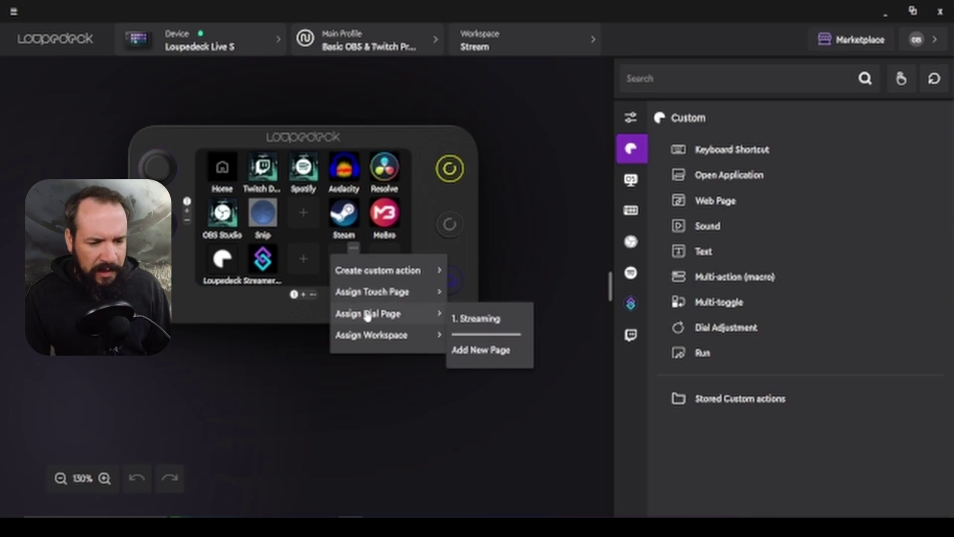
pyautogui.moveTo(371, 347)
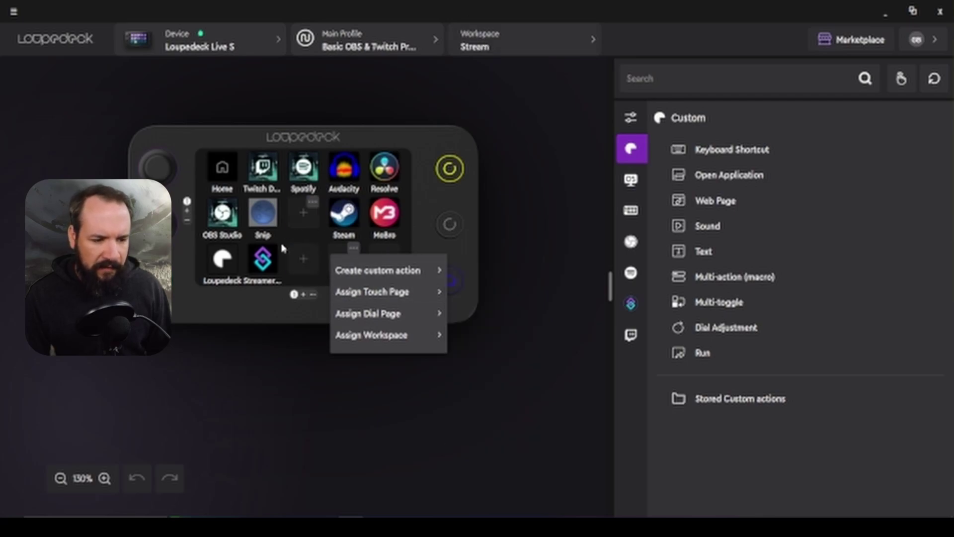
pyautogui.click(434, 305)
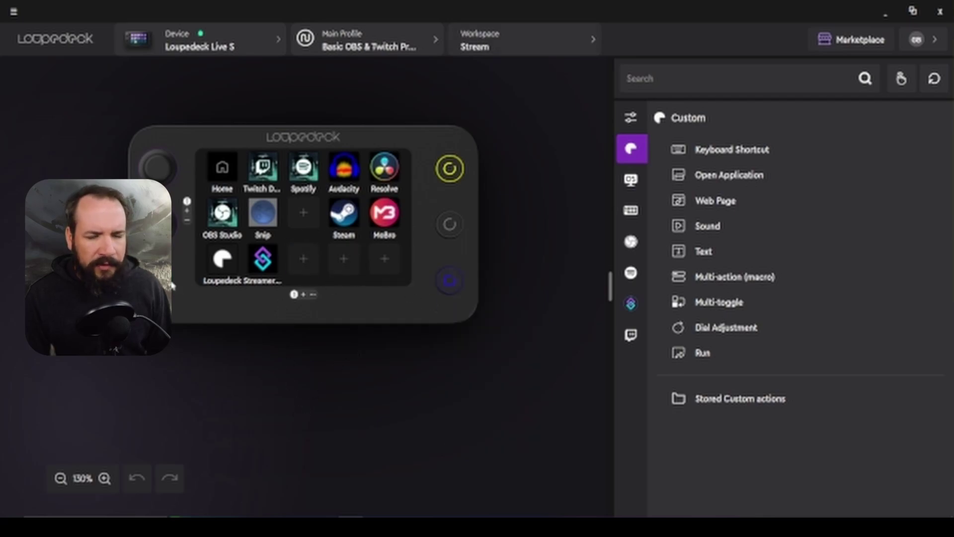
# Step: Check a physical button's options and the Hide and show plugins list, closing both
pyautogui.rightClick(77, 287)
pyautogui.press('Escape')
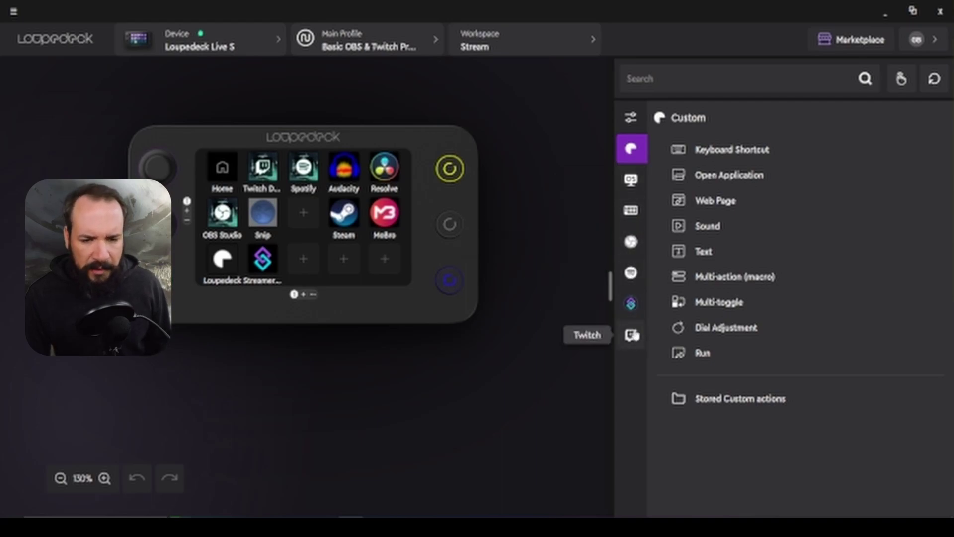
pyautogui.click(630, 118)
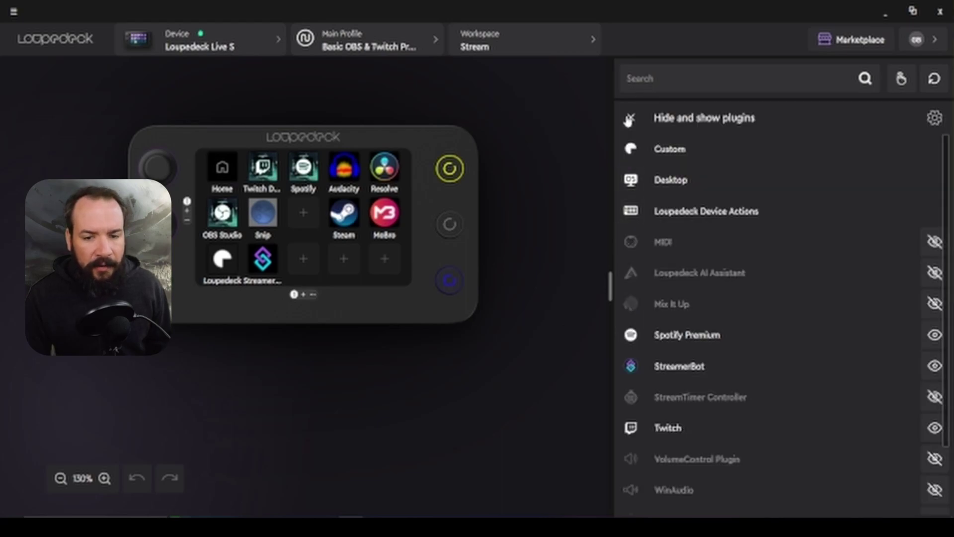
pyautogui.scroll(-3, 830, 214)
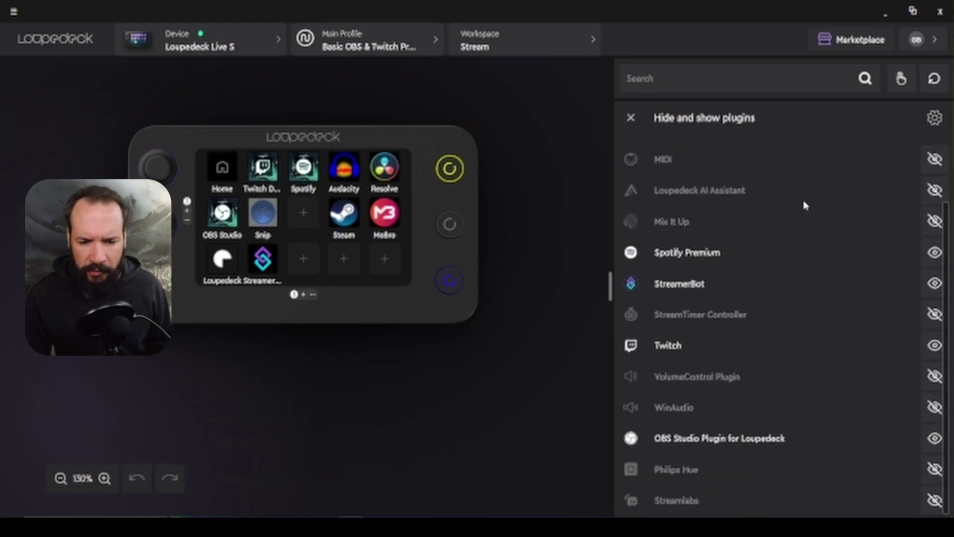
pyautogui.press('Escape')
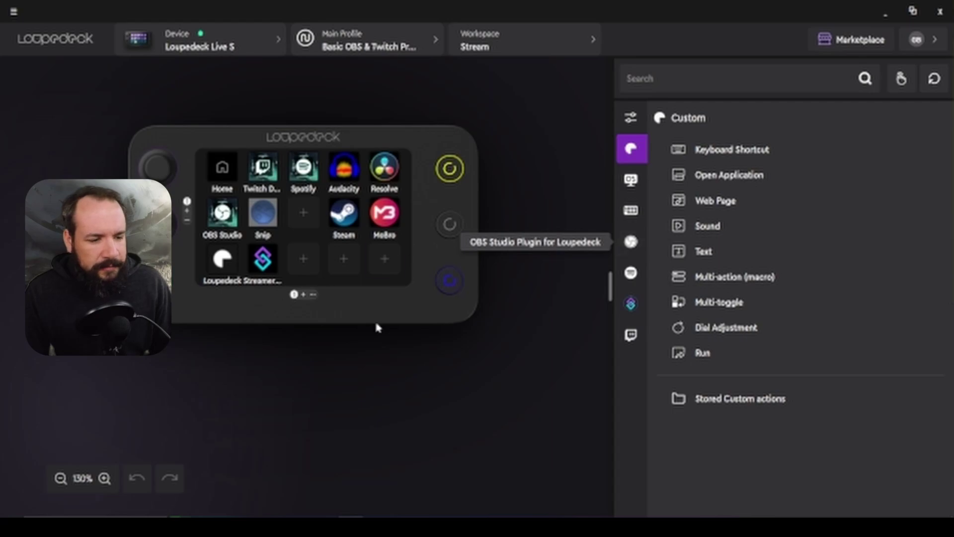
# Step: Add a new blank page and make its bottom-right key open Launch Center
pyautogui.click(304, 295)
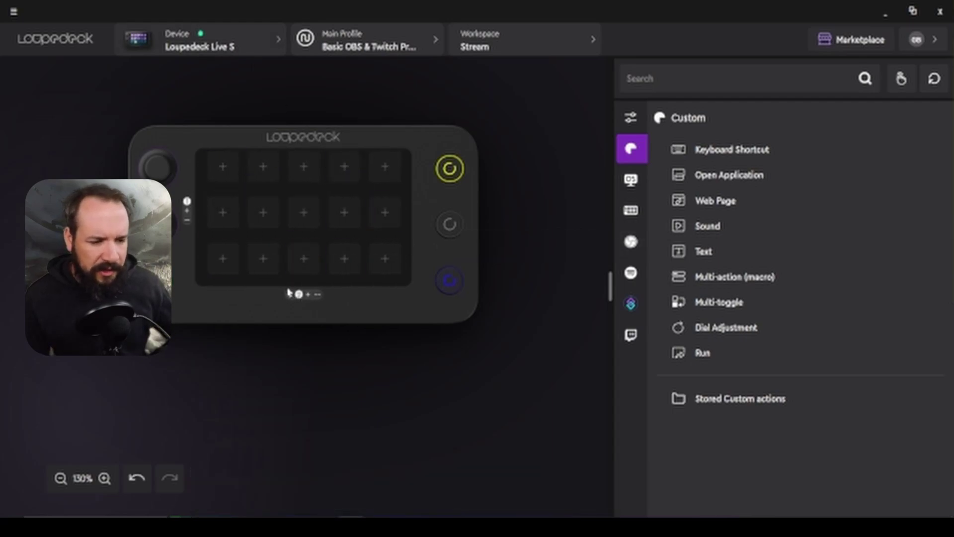
pyautogui.rightClick(378, 269)
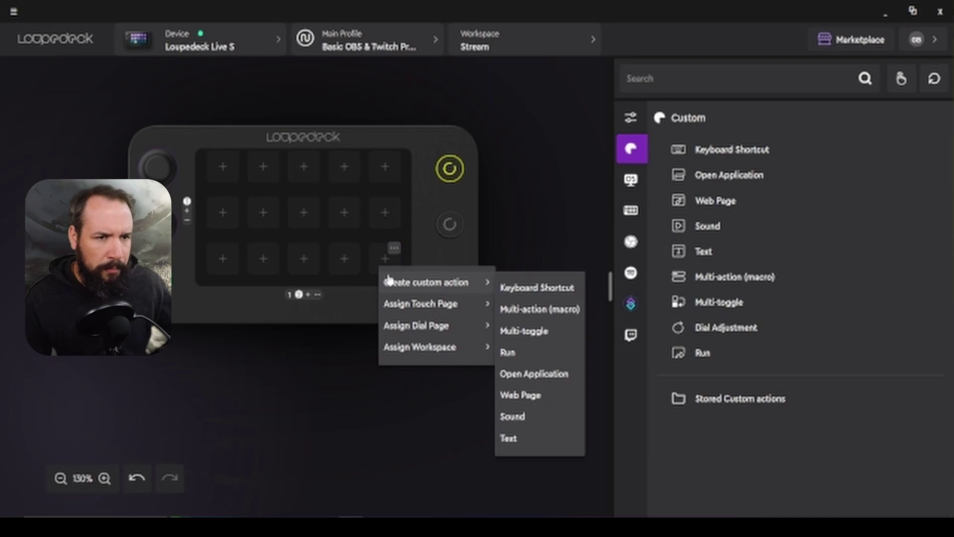
pyautogui.moveTo(465, 301)
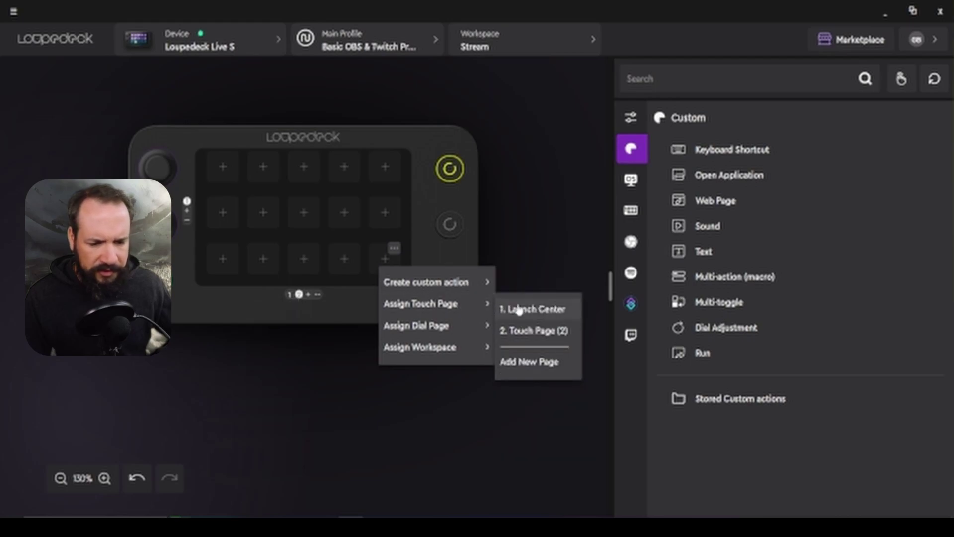
pyautogui.click(534, 310)
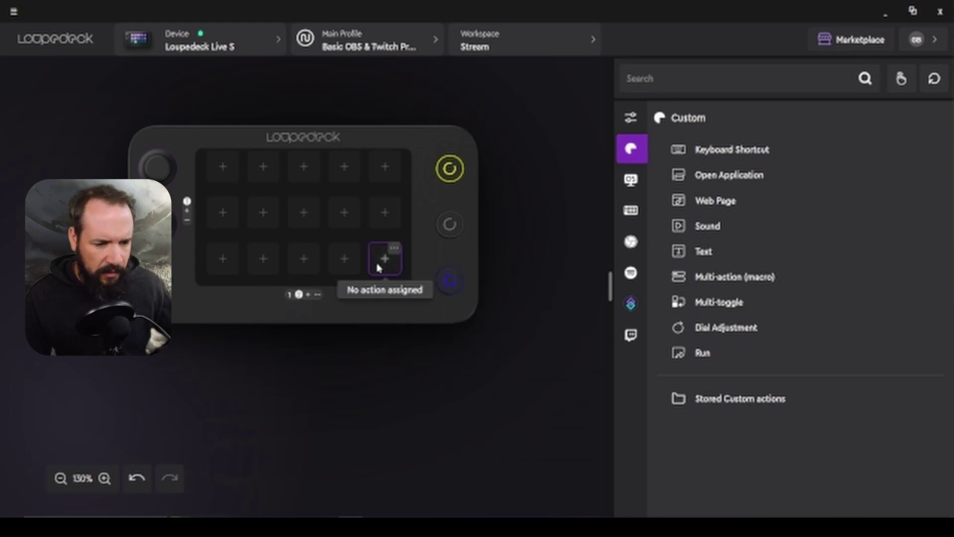
pyautogui.rightClick(376, 270)
pyautogui.moveTo(432, 285)
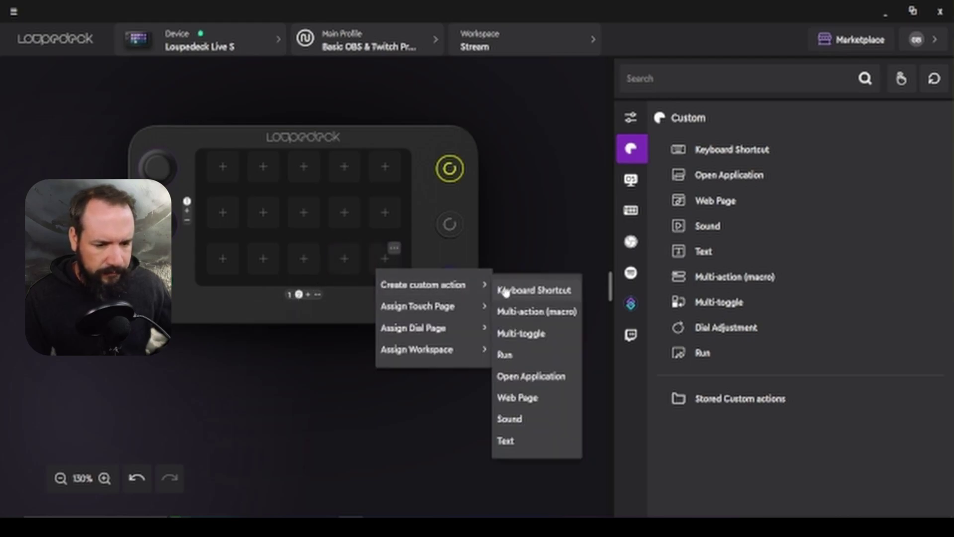
pyautogui.moveTo(454, 309)
pyautogui.click(520, 314)
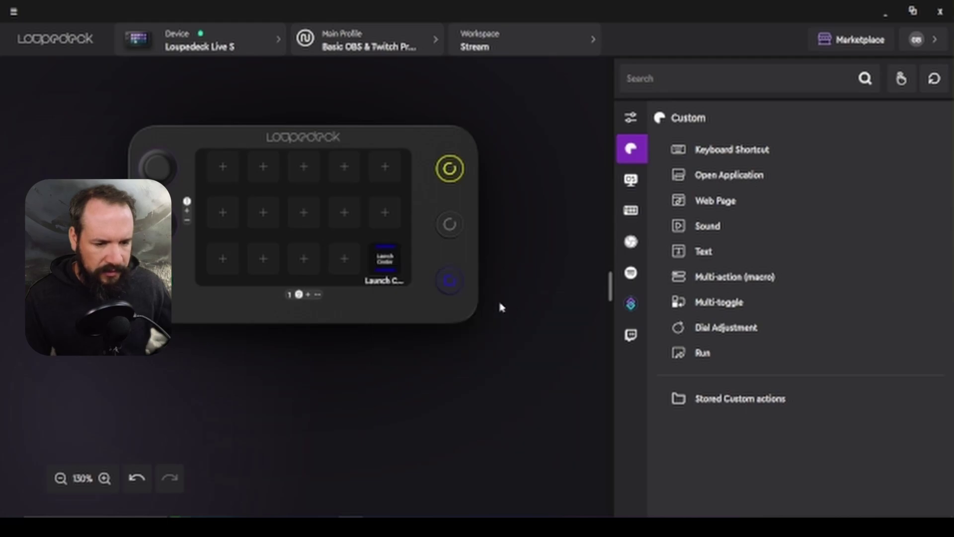
# Step: Make page 1's bottom-right key open Touch Page (2), then return to page 2
pyautogui.click(380, 269)
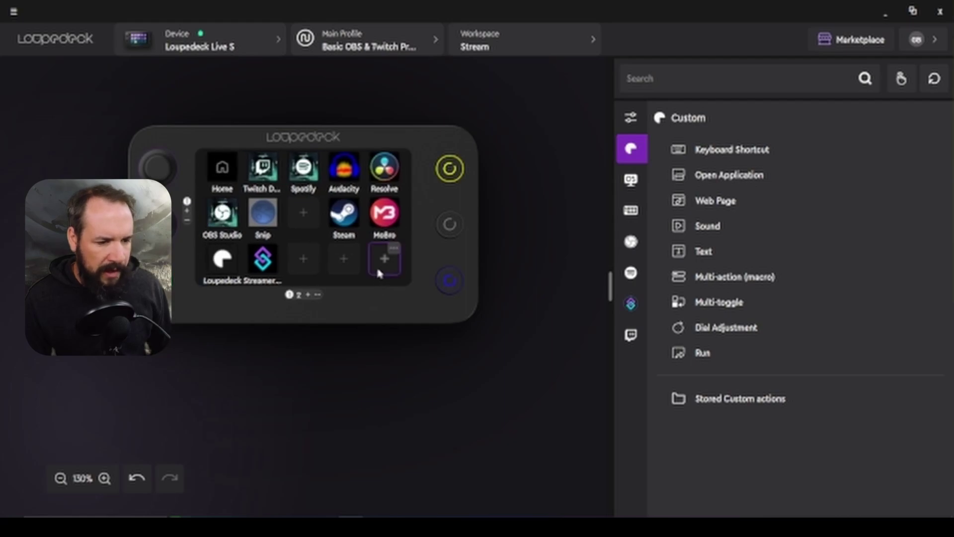
pyautogui.rightClick(377, 256)
pyautogui.moveTo(485, 308)
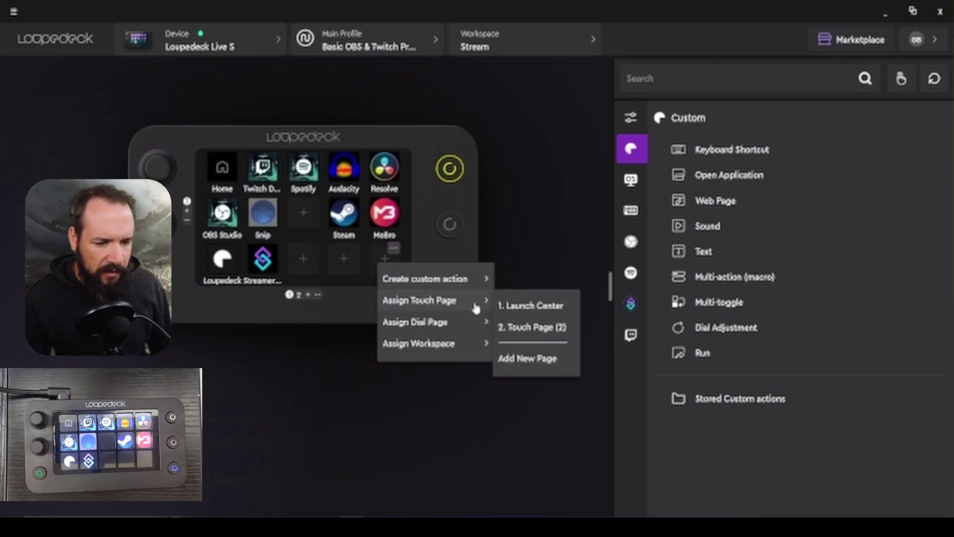
pyautogui.click(531, 327)
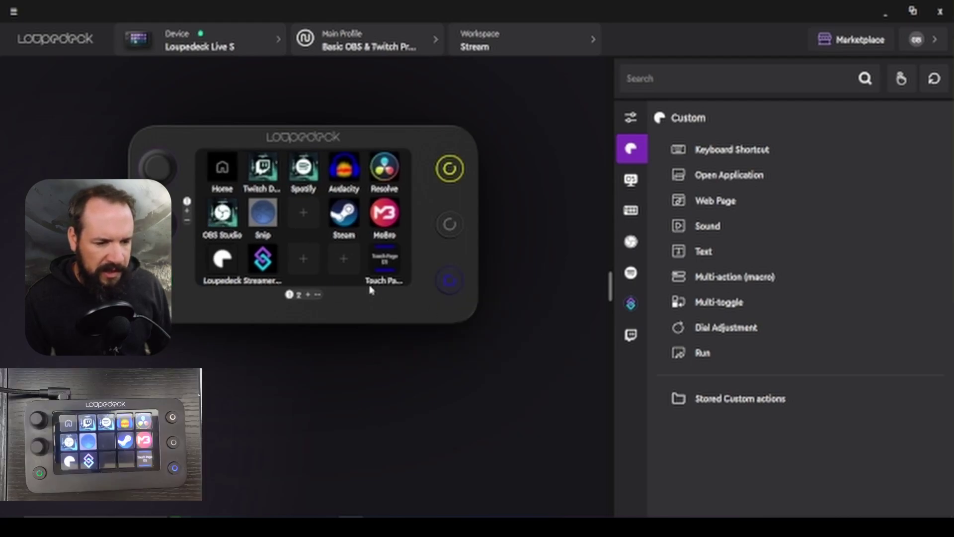
pyautogui.click(298, 295)
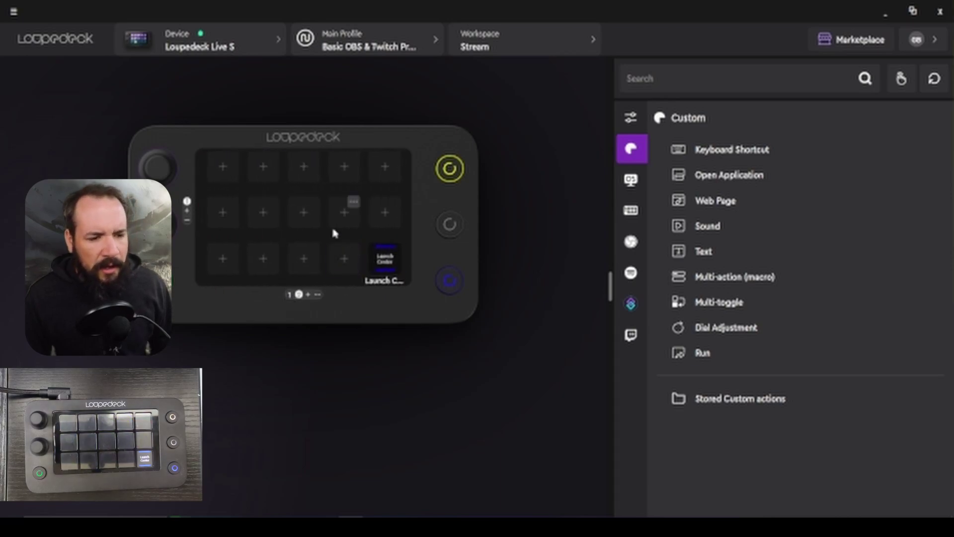
# Step: Open Edit icon for the Launch Center key and toggle Hide image off and back on
pyautogui.click(382, 260)
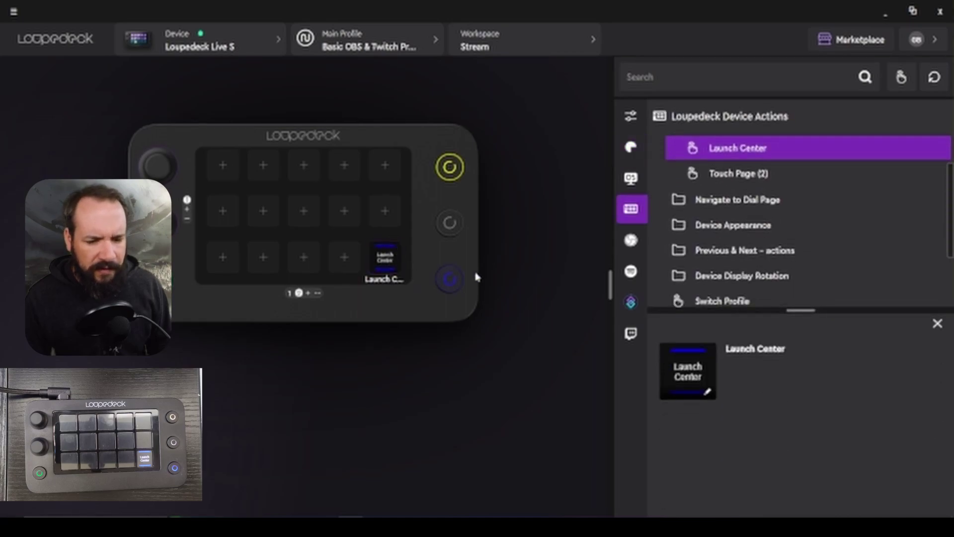
pyautogui.click(708, 394)
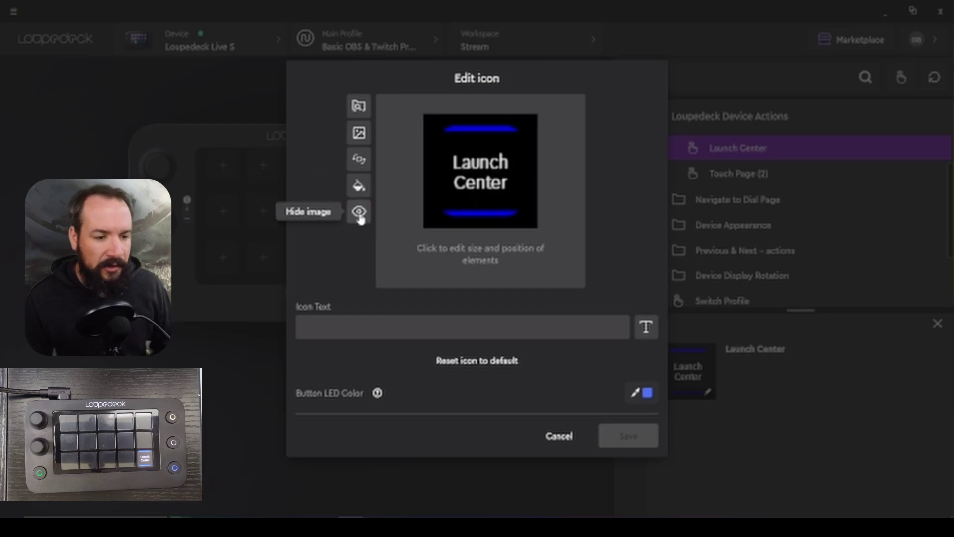
pyautogui.click(359, 212)
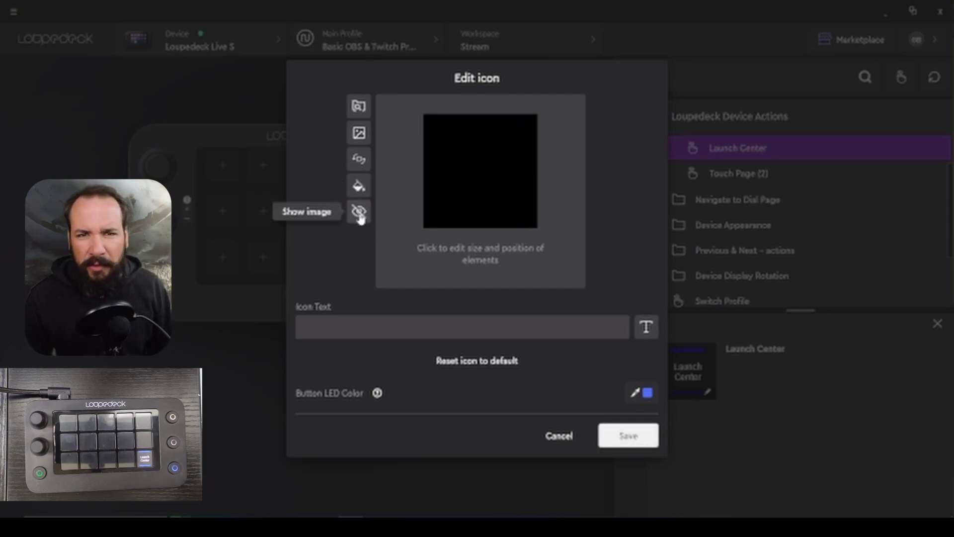
pyautogui.click(359, 212)
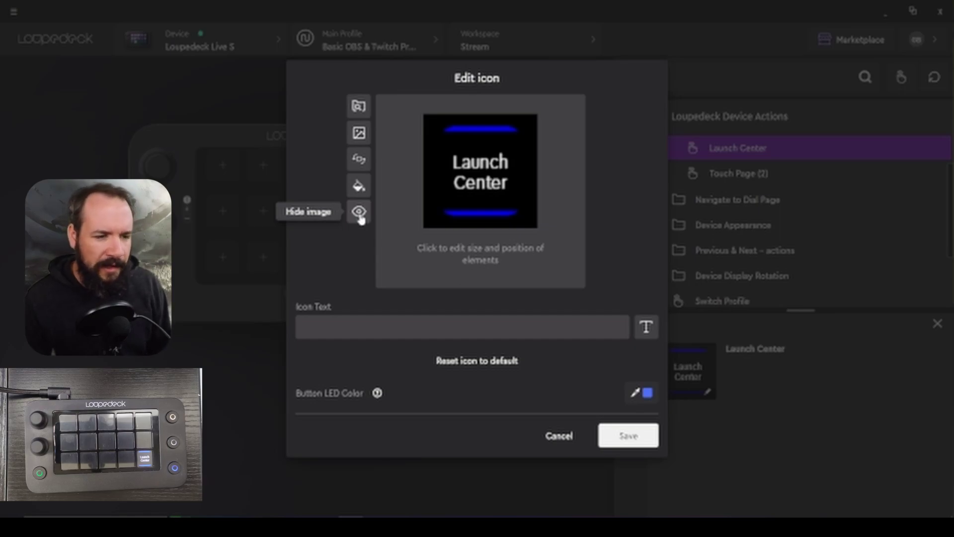
# Step: Pick the right-arrow key image from the Keyboard Layout icon pack as the key's icon
pyautogui.click(359, 132)
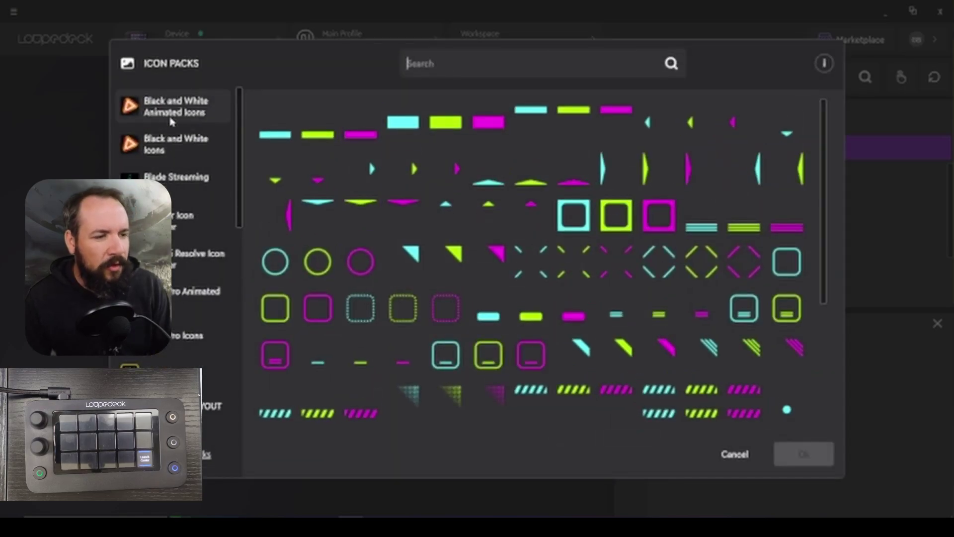
pyautogui.scroll(-8, 177, 289)
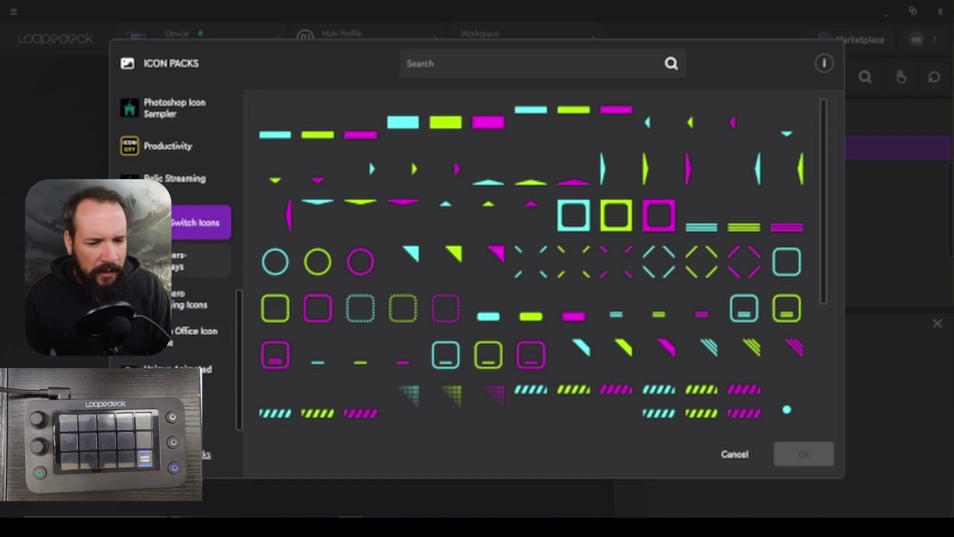
pyautogui.scroll(6, 174, 274)
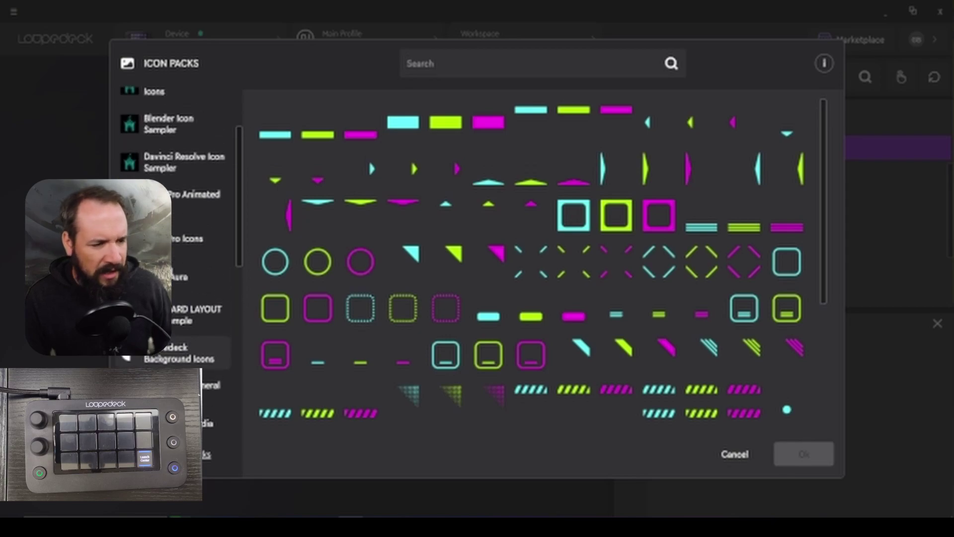
pyautogui.scroll(2, 203, 254)
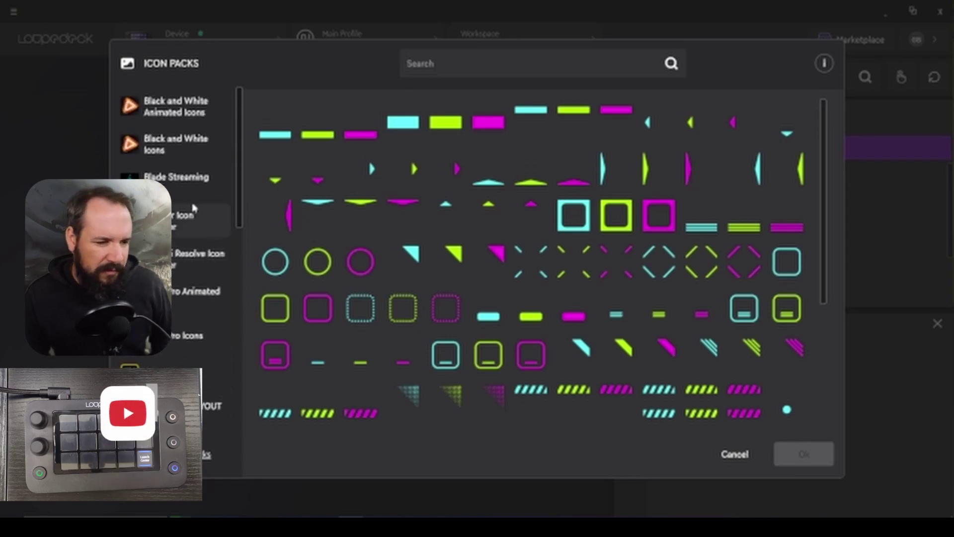
pyautogui.scroll(-1, 199, 278)
pyautogui.scroll(-10, 199, 288)
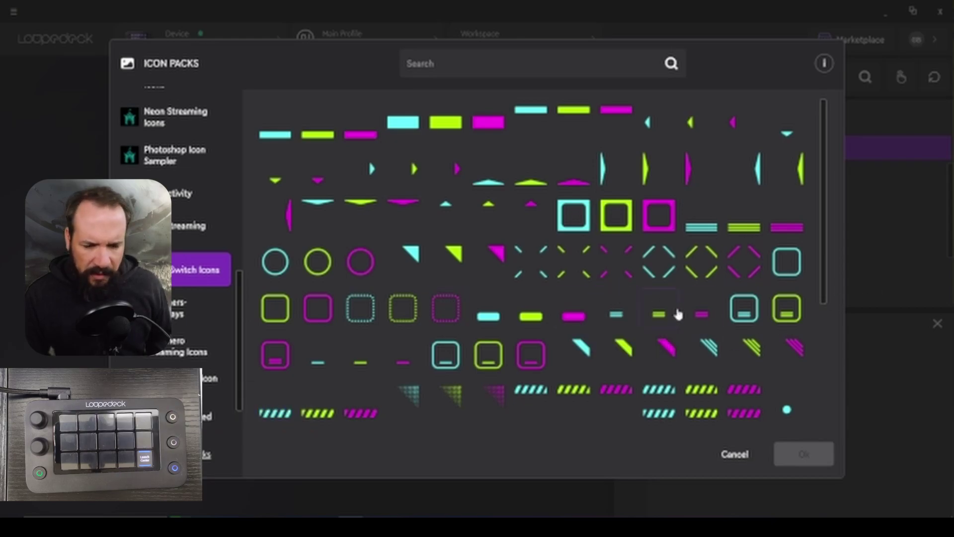
pyautogui.scroll(-2, 433, 276)
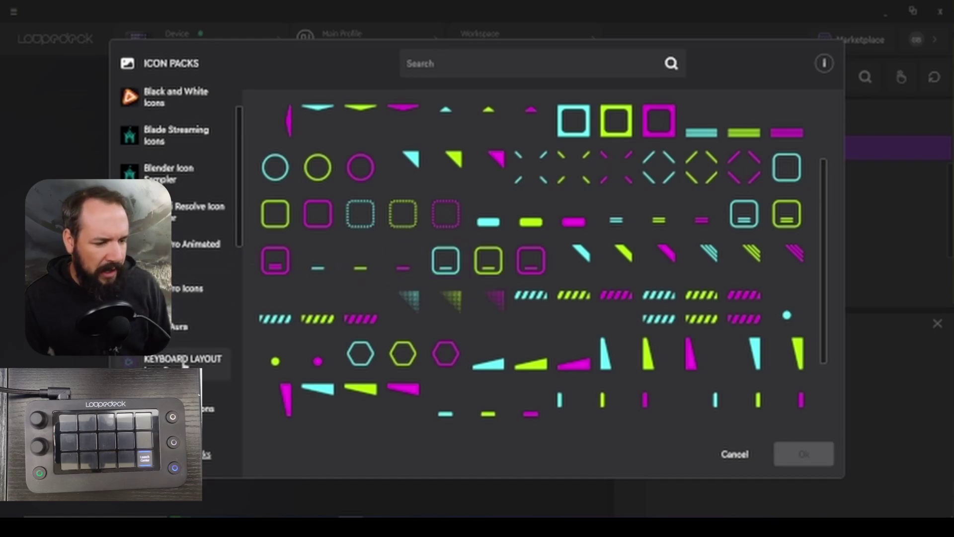
pyautogui.click(187, 365)
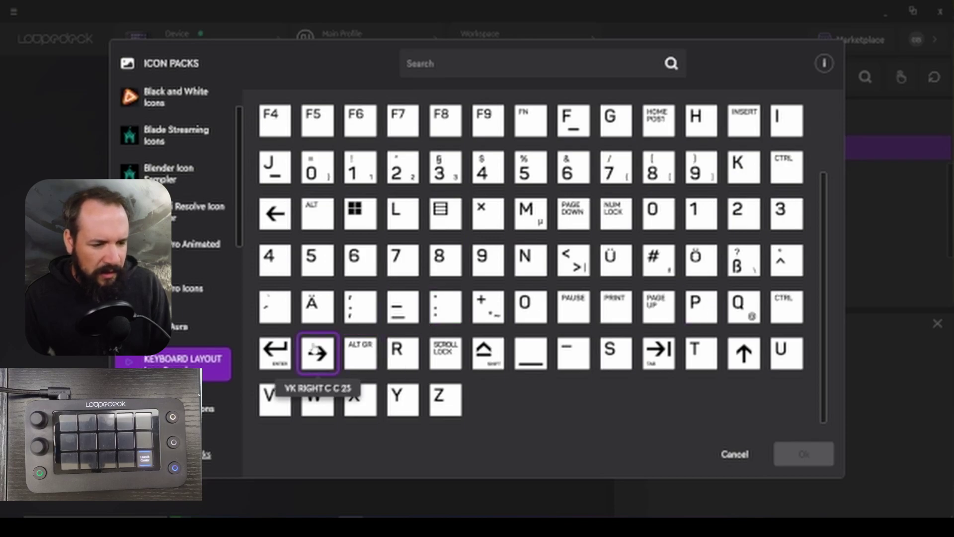
pyautogui.click(321, 358)
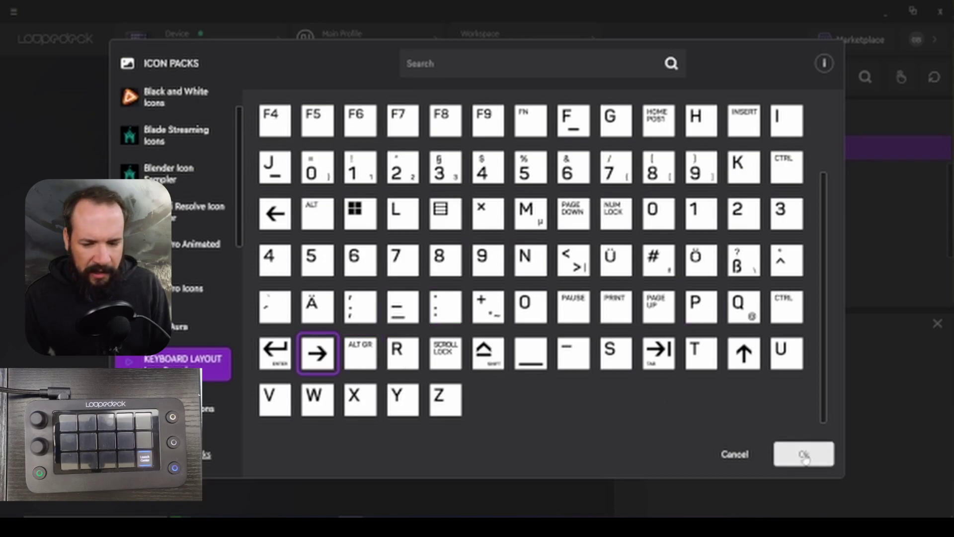
# Step: Confirm the right-arrow icon, shrink and centre it, and give it a blue background
pyautogui.click(803, 454)
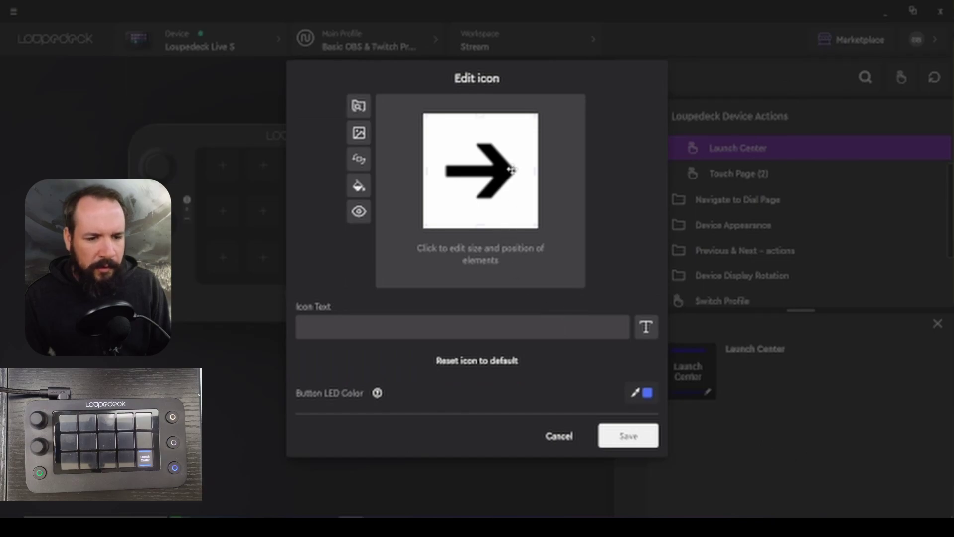
pyautogui.moveTo(539, 114); pyautogui.dragTo(503, 160)
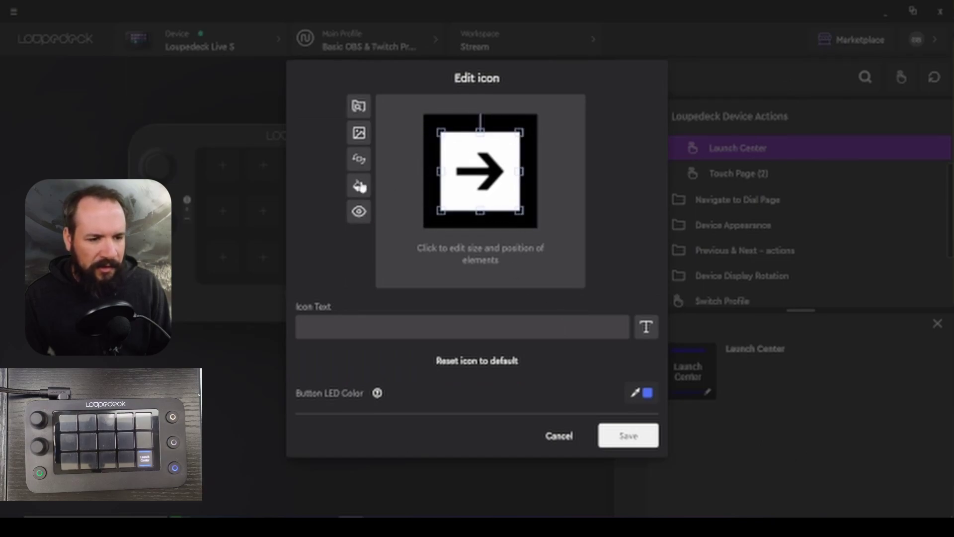
pyautogui.click(361, 191)
pyautogui.moveTo(297, 264); pyautogui.dragTo(343, 213)
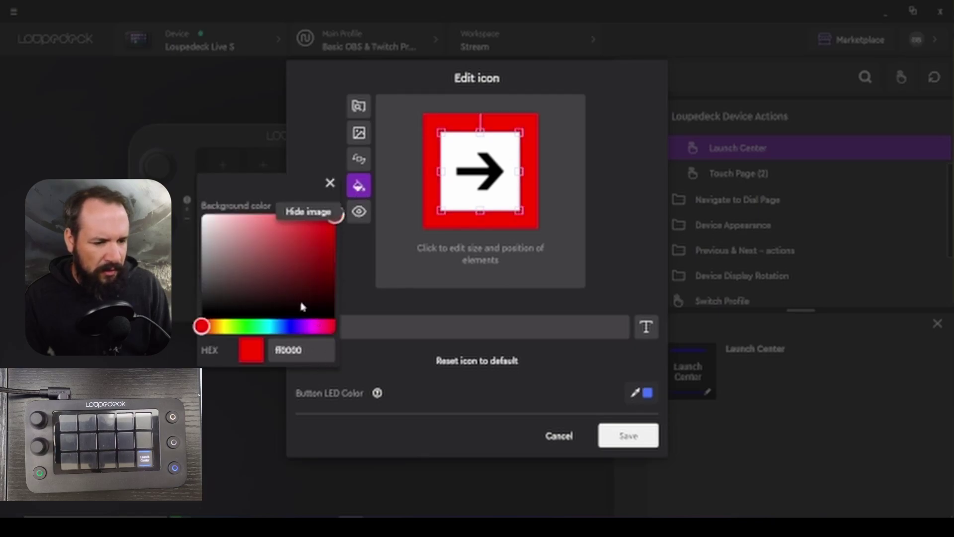
pyautogui.click(293, 327)
pyautogui.moveTo(296, 330); pyautogui.dragTo(296, 331)
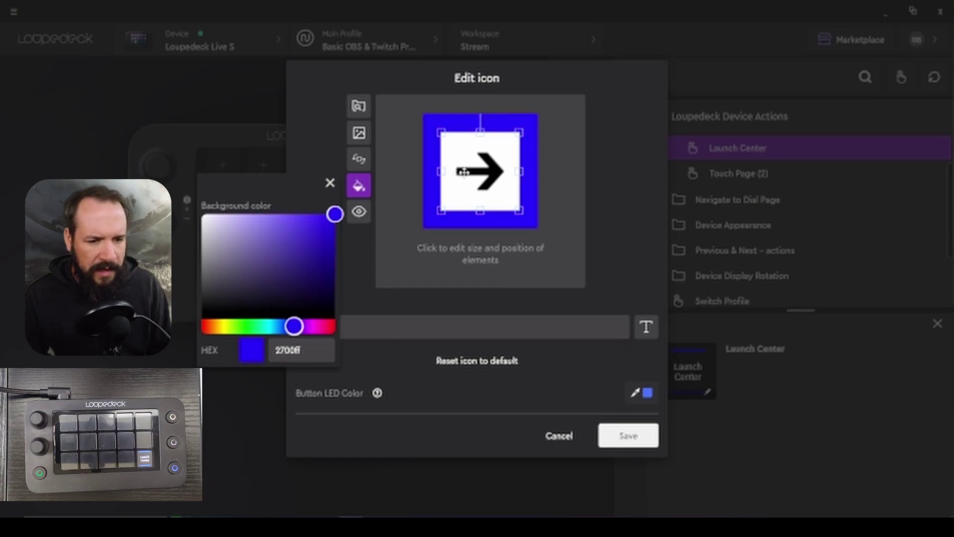
# Step: Add a 'Page 1' label in Impact size 50 at the icon's top and save it
pyautogui.click(564, 324)
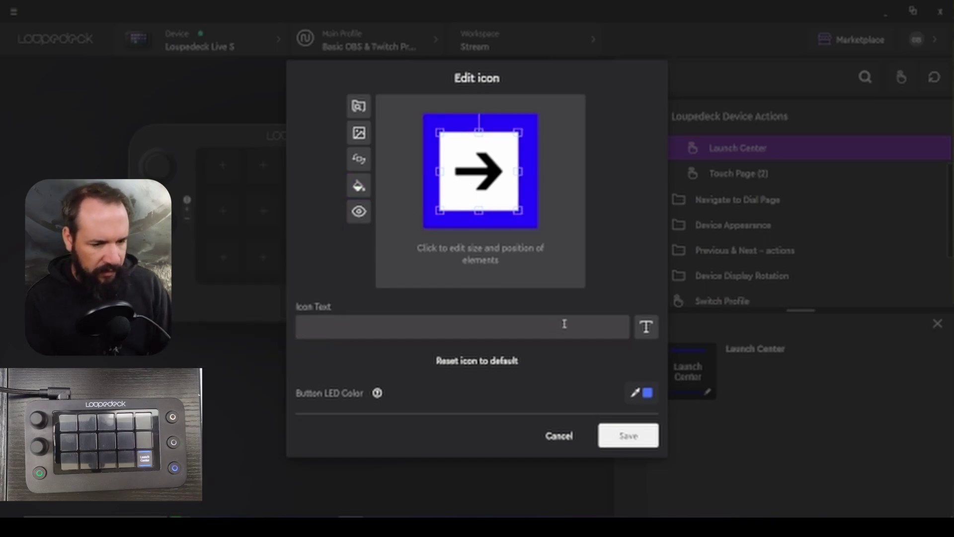
pyautogui.write('Page 1')
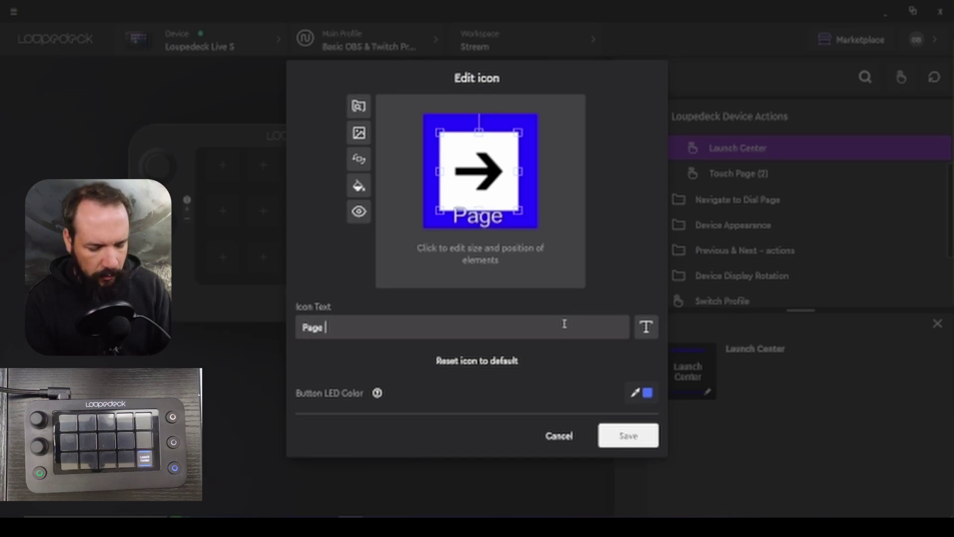
pyautogui.click(646, 328)
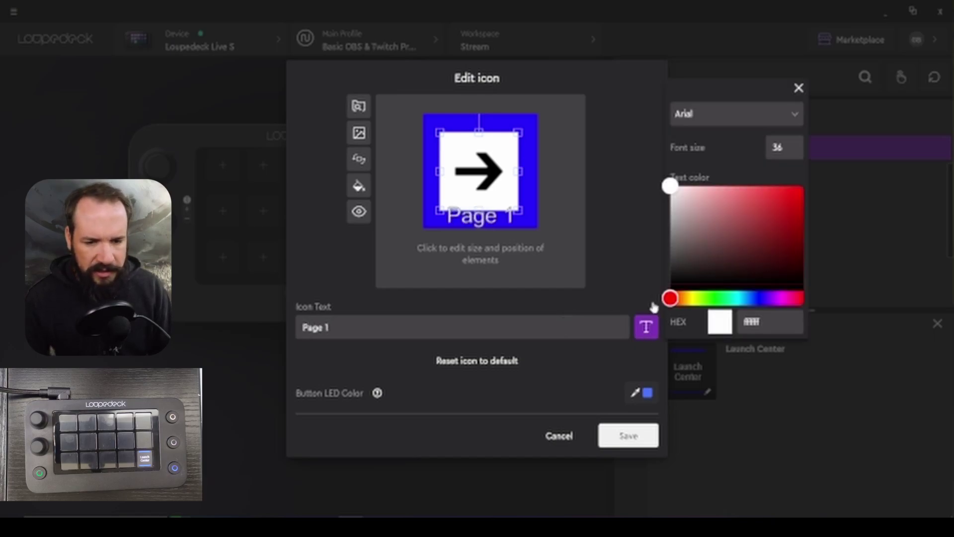
pyautogui.click(725, 115)
pyautogui.scroll(-3, 721, 268)
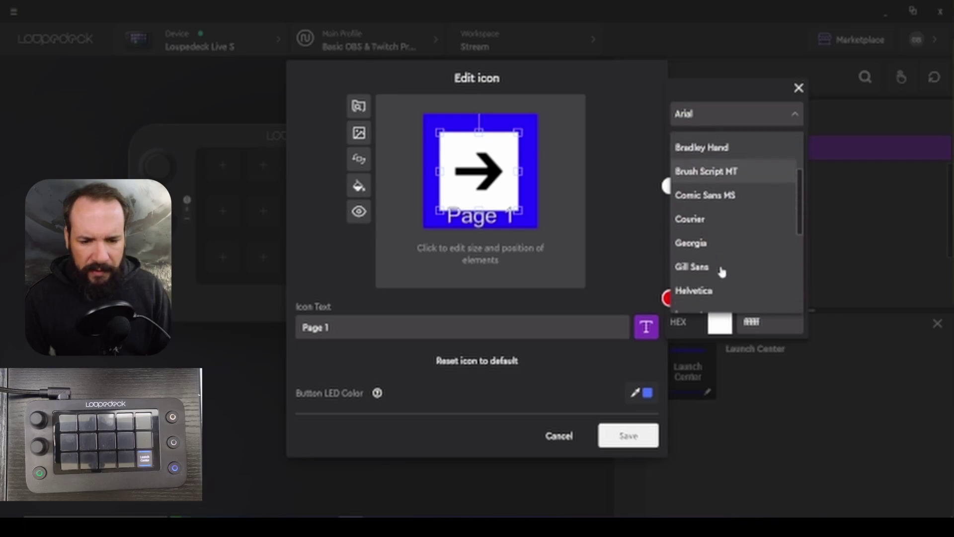
pyautogui.click(713, 267)
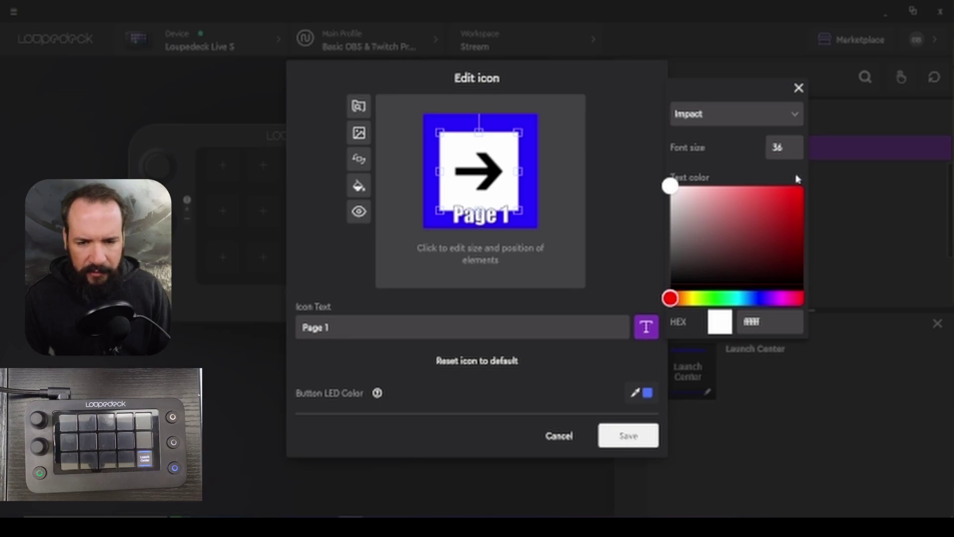
pyautogui.write('50')
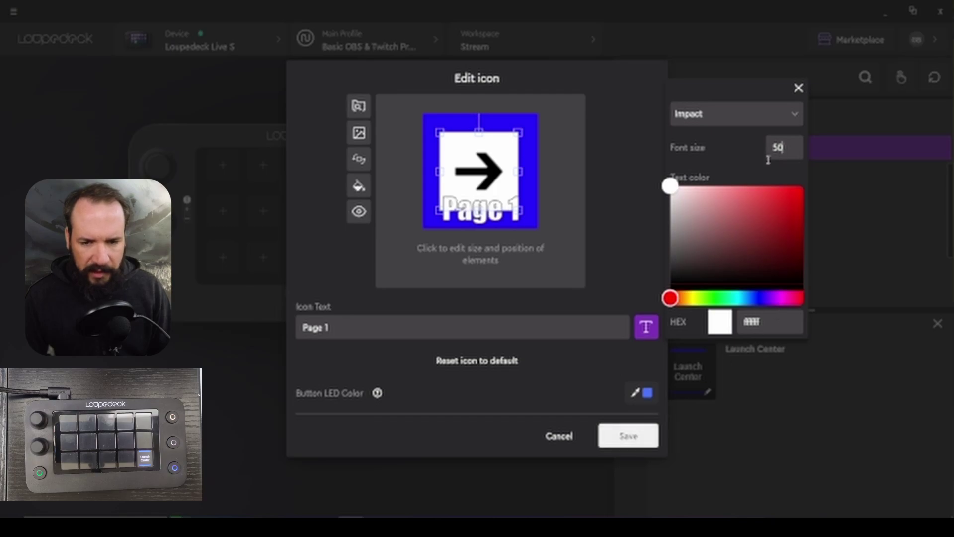
pyautogui.click(491, 196)
pyautogui.moveTo(490, 197); pyautogui.dragTo(481, 153)
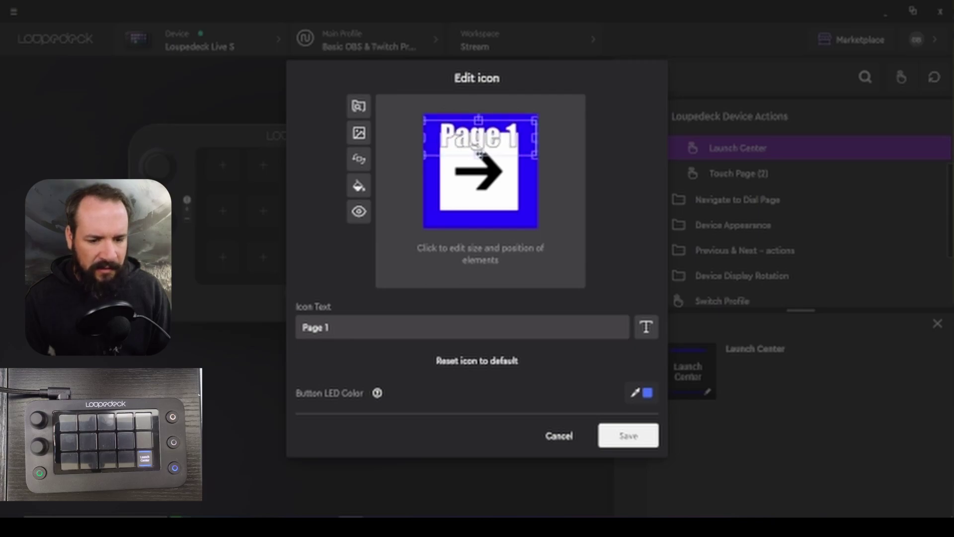
pyautogui.click(628, 436)
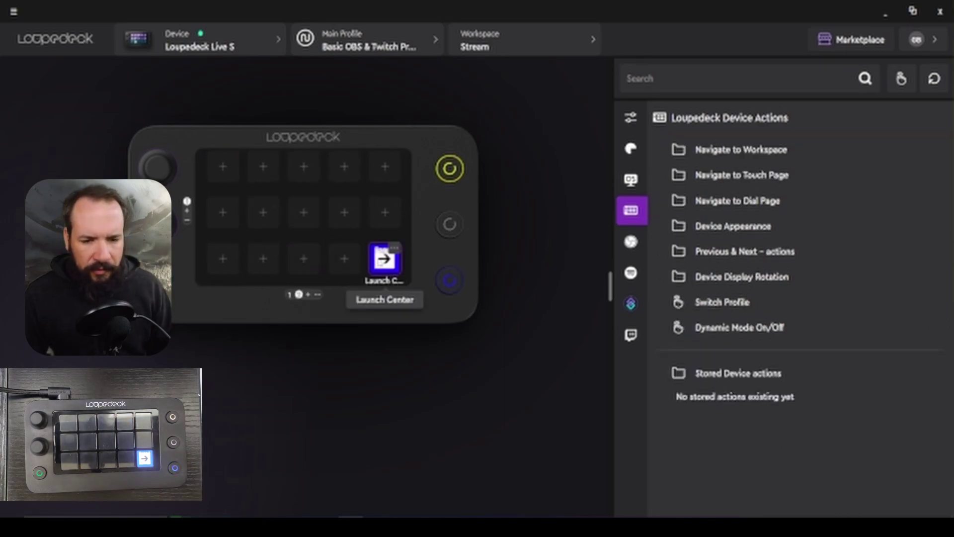
# Step: Start a new Multi-action (macro) from Custom actions, replacing its default name with 'Start Stream'
pyautogui.click(631, 149)
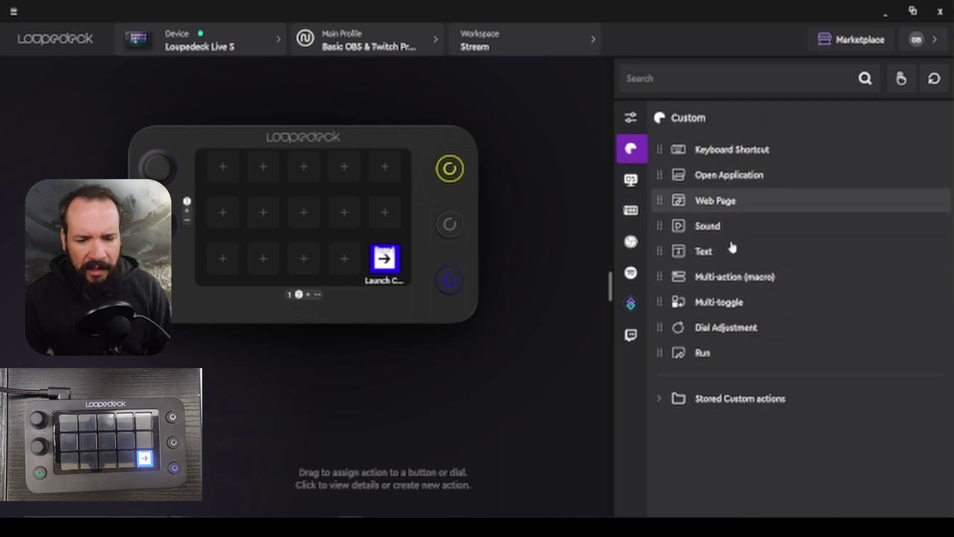
pyautogui.click(717, 277)
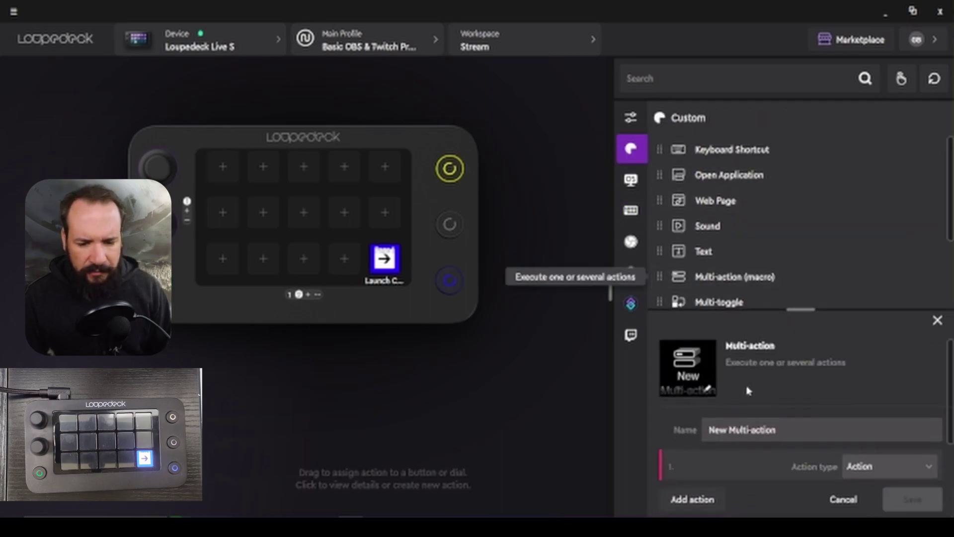
pyautogui.scroll(-1, 748, 390)
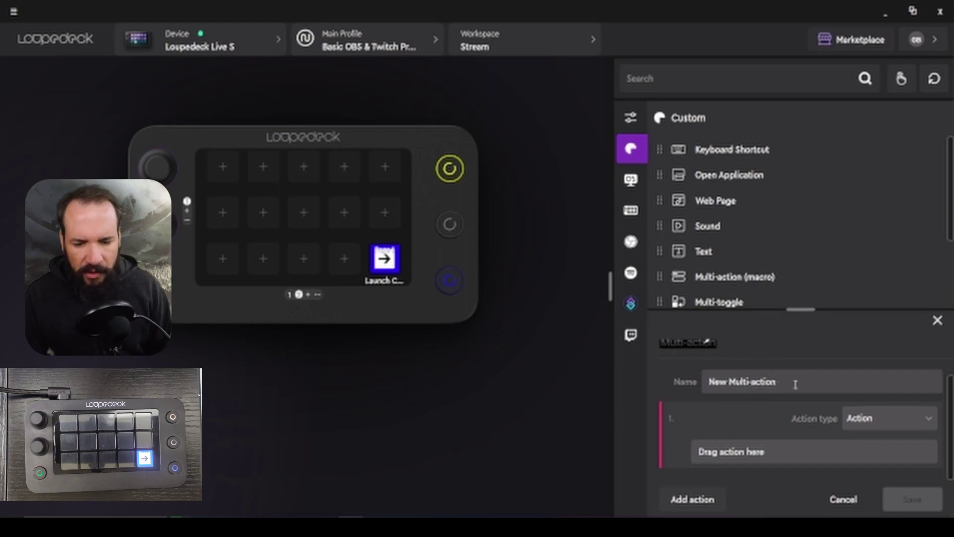
pyautogui.moveTo(766, 381); pyautogui.dragTo(663, 378)
pyautogui.moveTo(816, 375); pyautogui.dragTo(671, 375)
pyautogui.press('BackSpace')
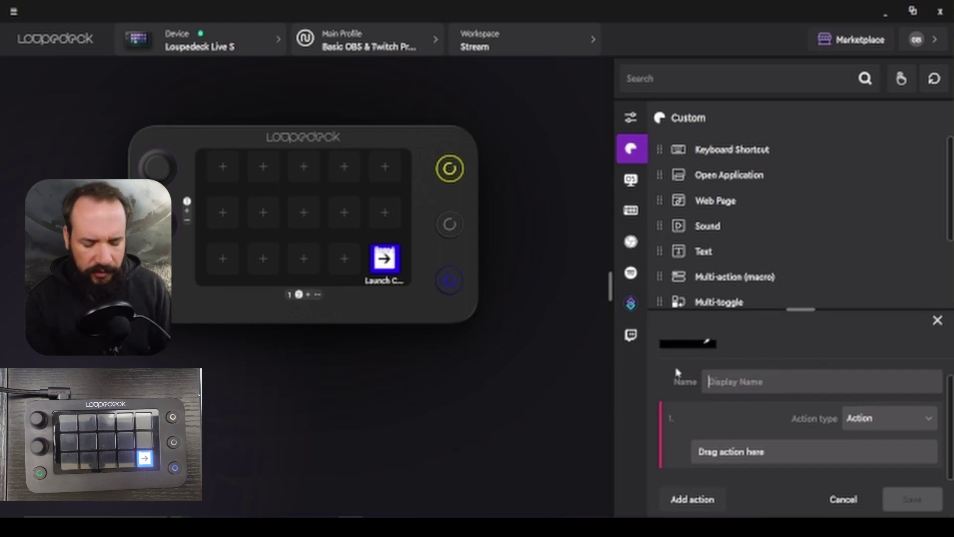
pyautogui.write('Start Stream')
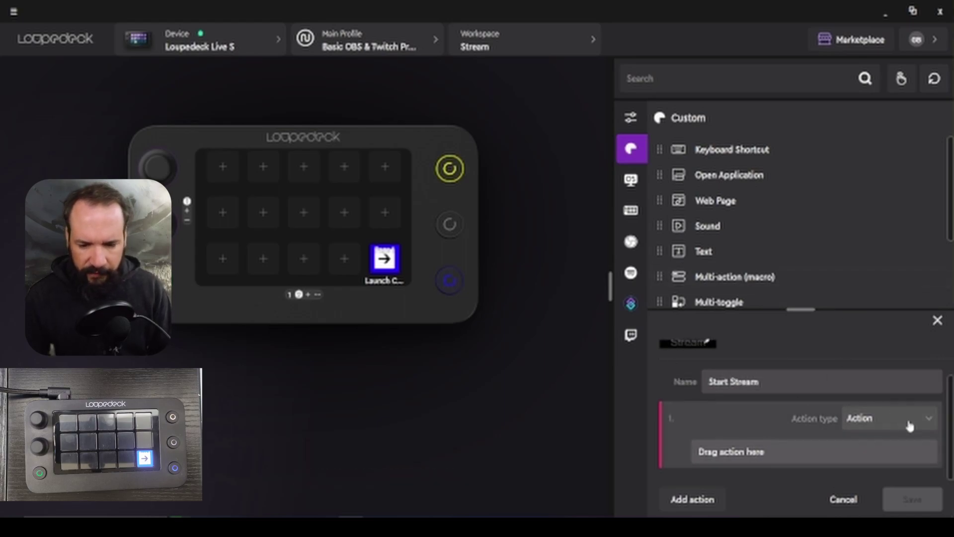
pyautogui.scroll(-4, 795, 224)
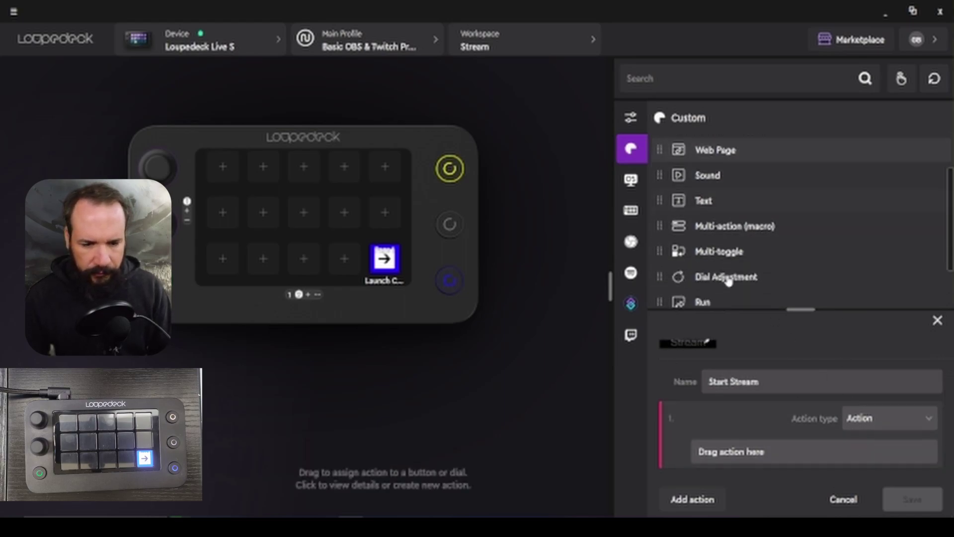
# Step: Set the macro's first step to Open Application with OBS Studio (64bit)
pyautogui.click(881, 419)
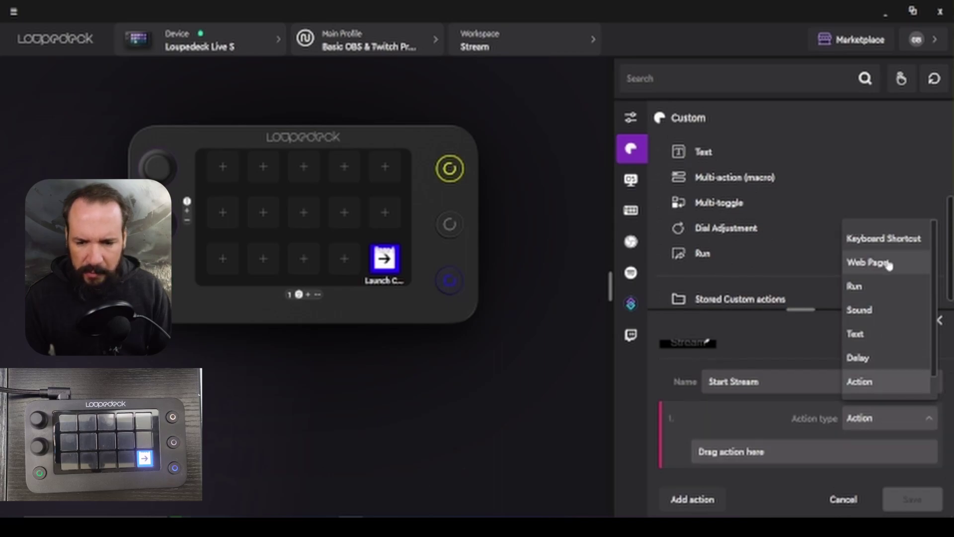
pyautogui.scroll(-1, 888, 305)
pyautogui.click(870, 381)
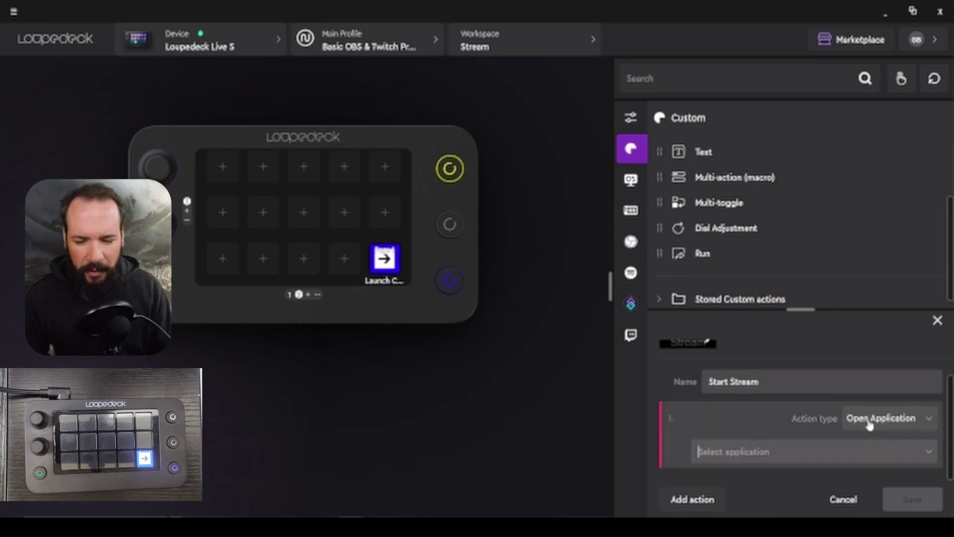
pyautogui.click(798, 452)
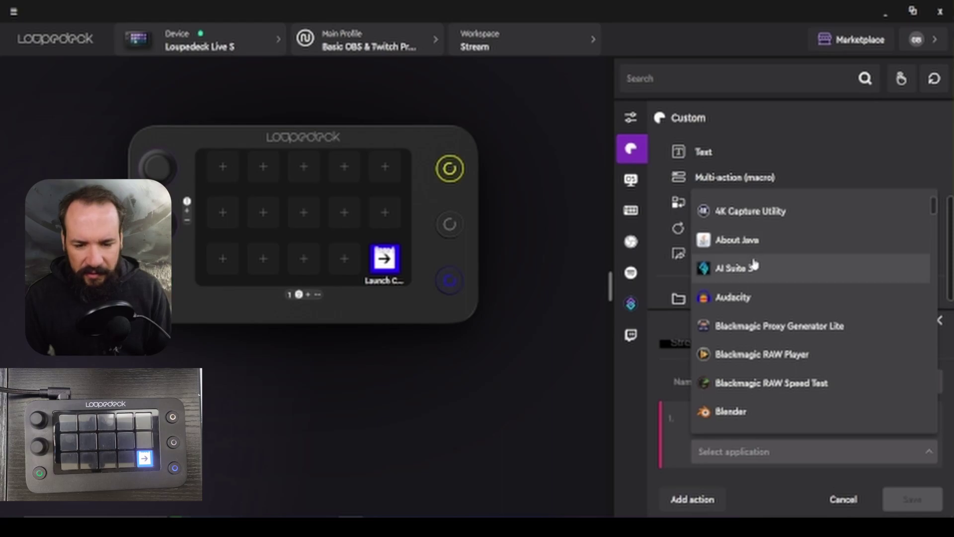
pyautogui.scroll(-8, 754, 265)
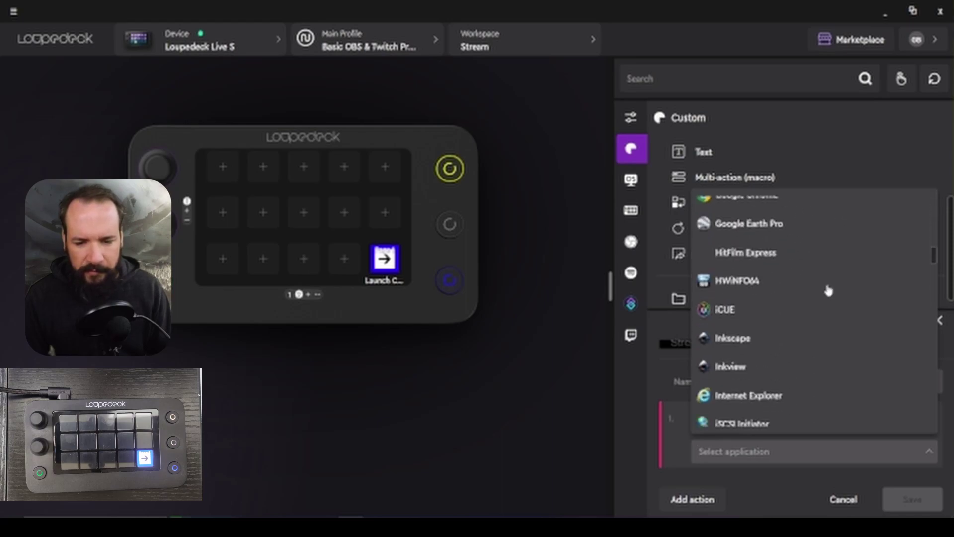
pyautogui.scroll(-4, 799, 305)
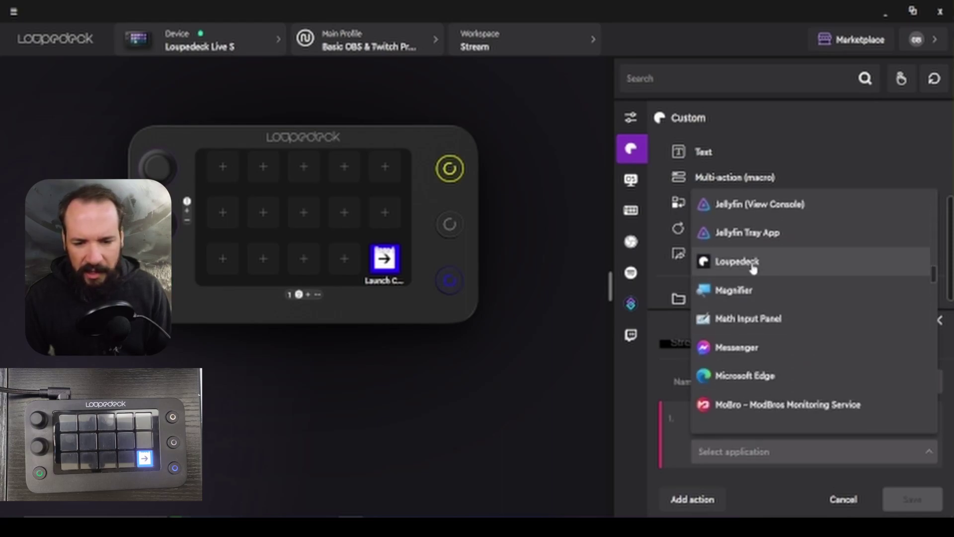
pyautogui.scroll(-3, 772, 320)
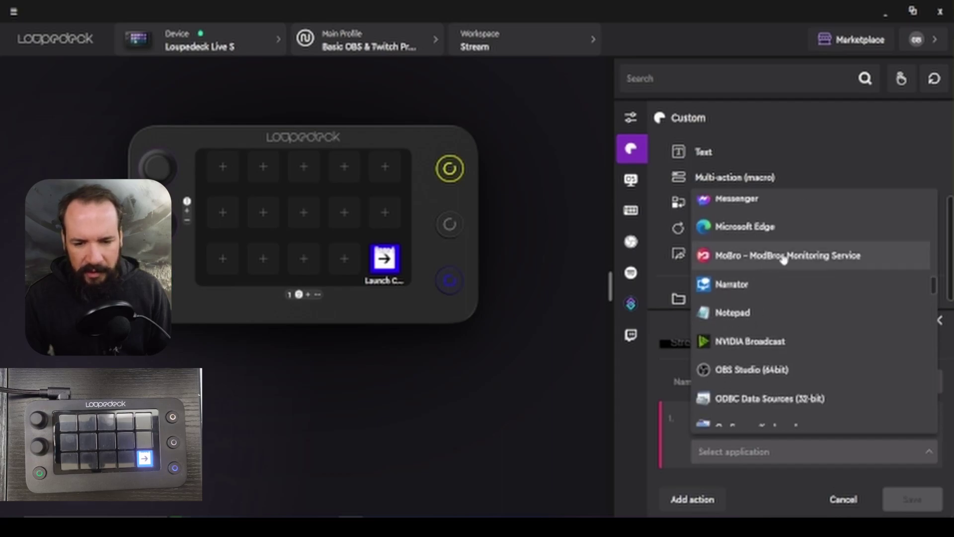
pyautogui.scroll(-1, 869, 322)
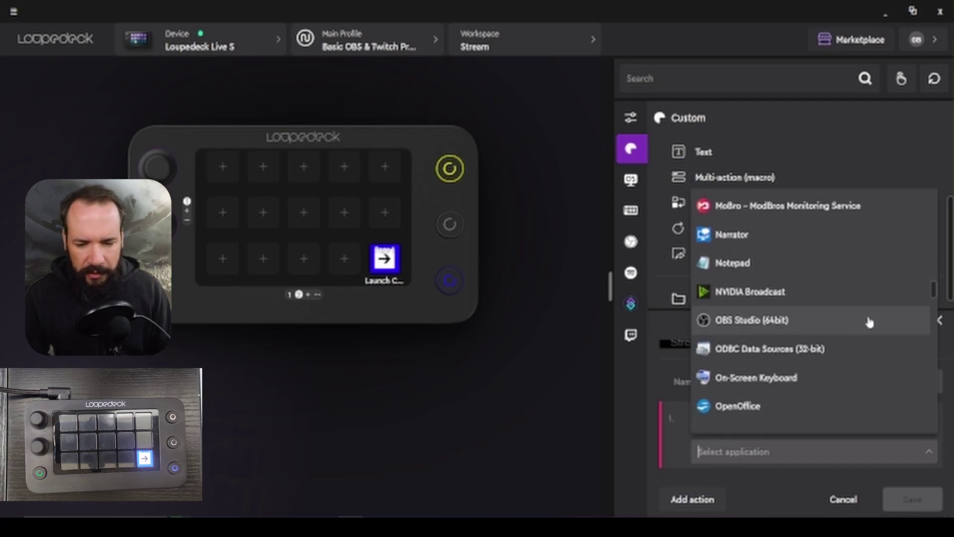
pyautogui.click(765, 331)
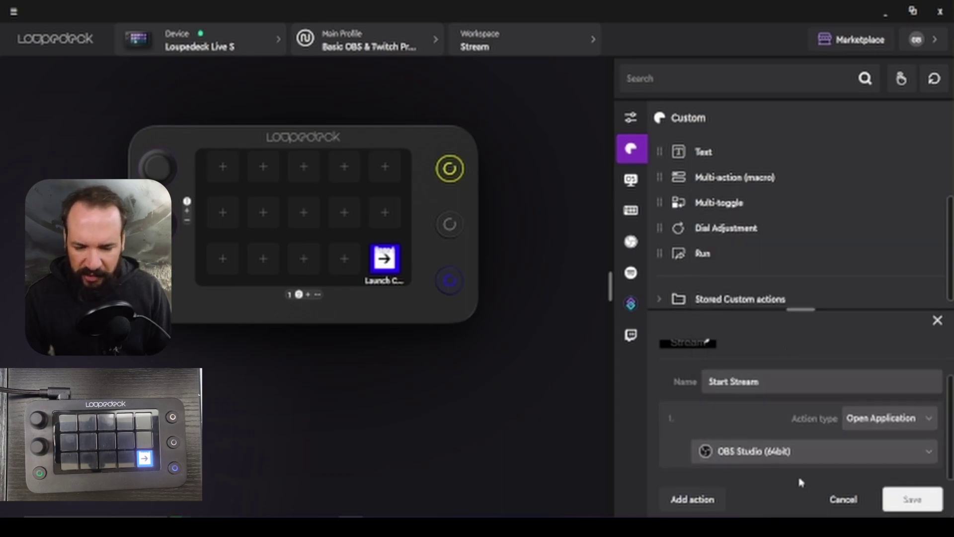
# Step: Add a second Open Application step that launches Discord
pyautogui.click(691, 499)
pyautogui.click(868, 417)
pyautogui.click(751, 450)
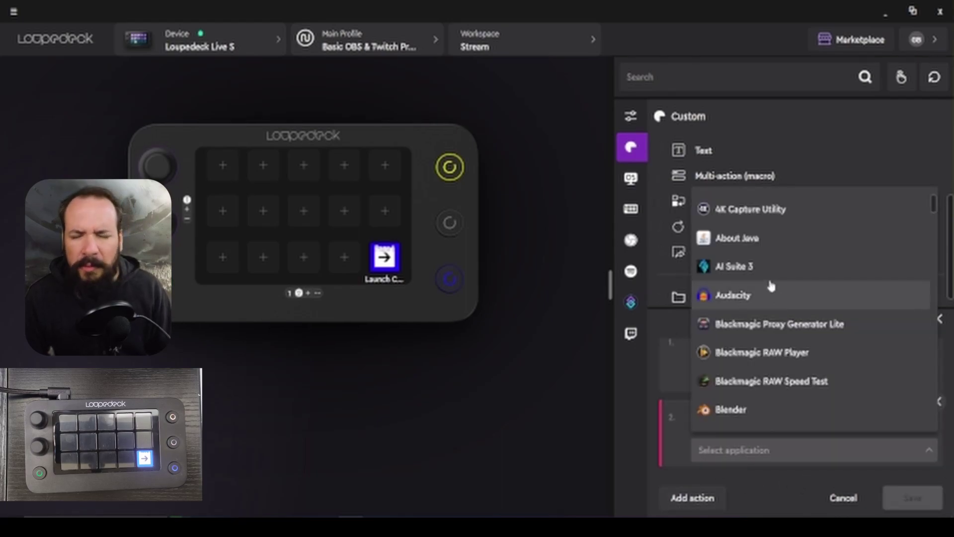
pyautogui.scroll(-5, 778, 304)
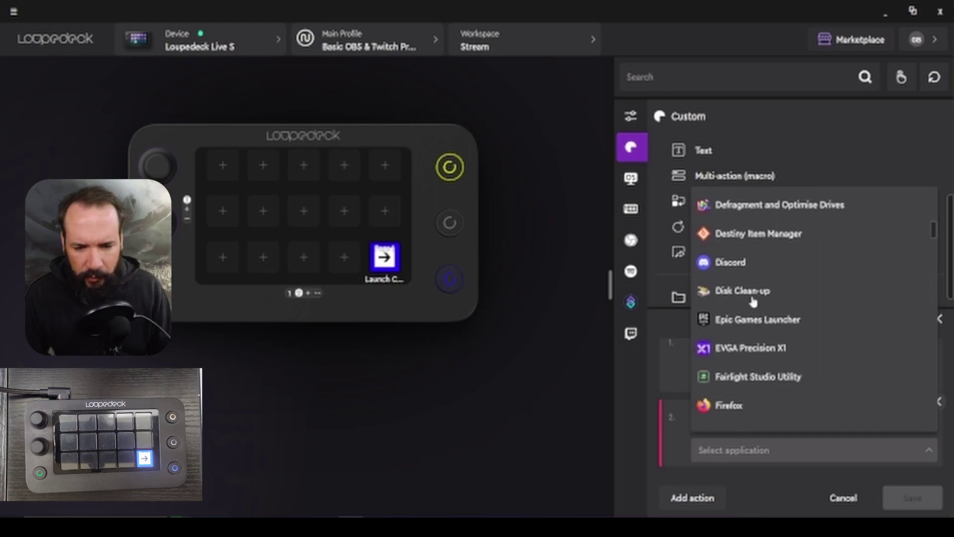
pyautogui.click(743, 262)
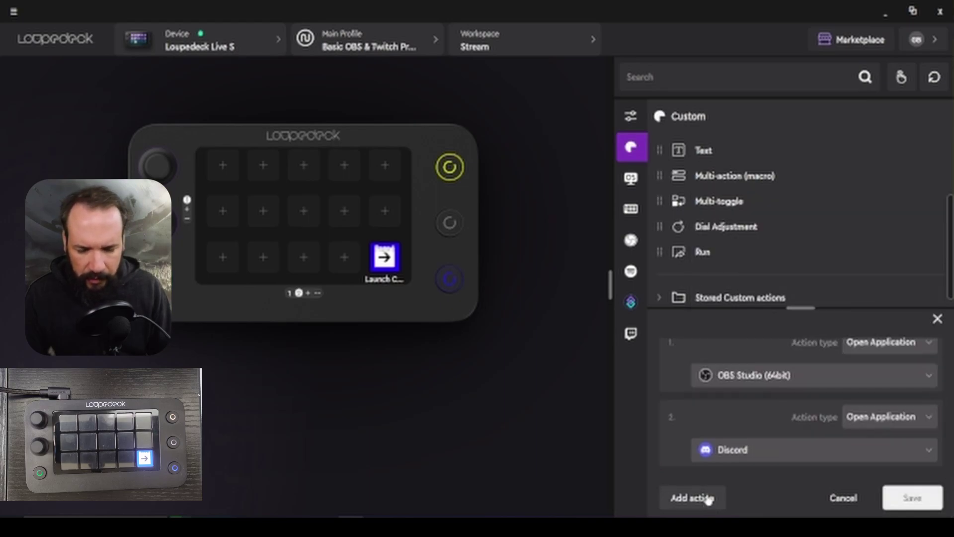
# Step: Add a third Web Page step with the address twitch.tv
pyautogui.click(709, 498)
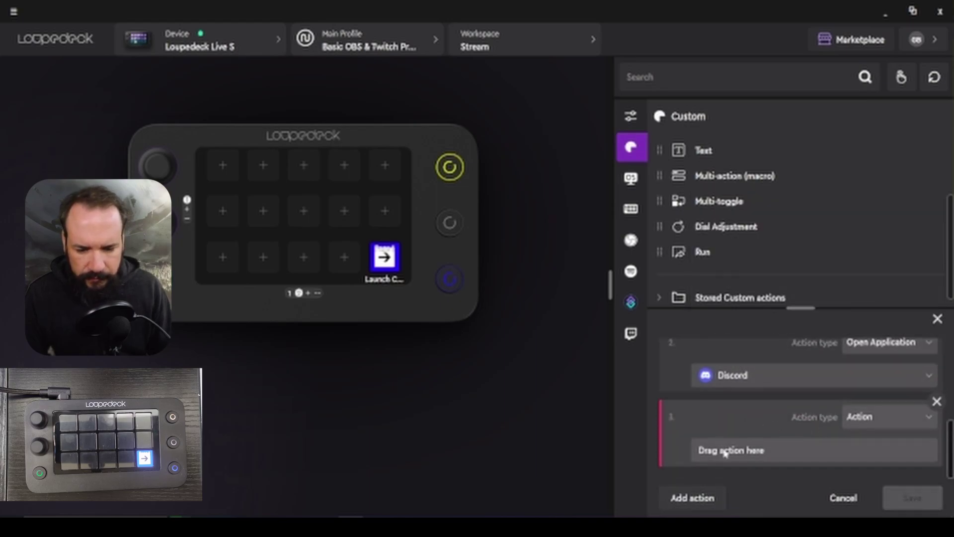
pyautogui.click(867, 420)
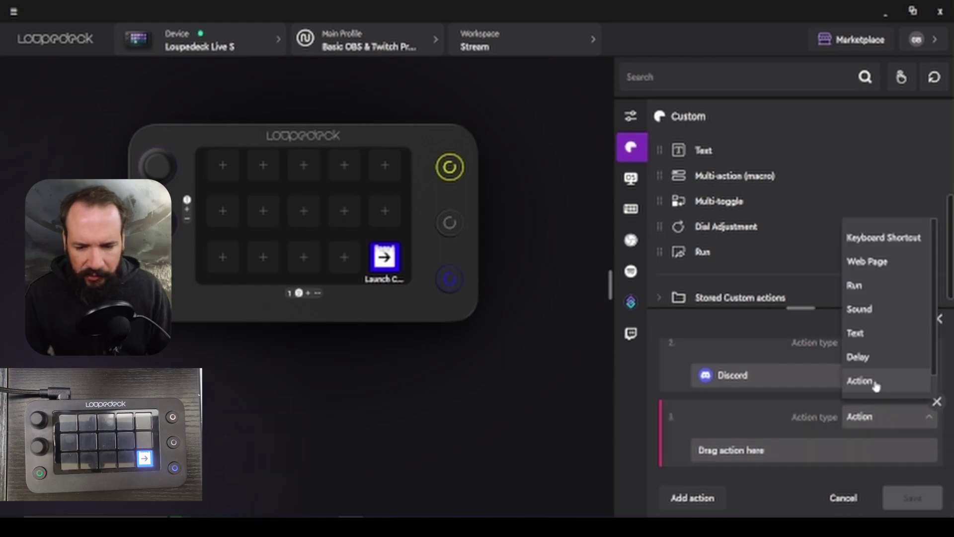
pyautogui.click(869, 262)
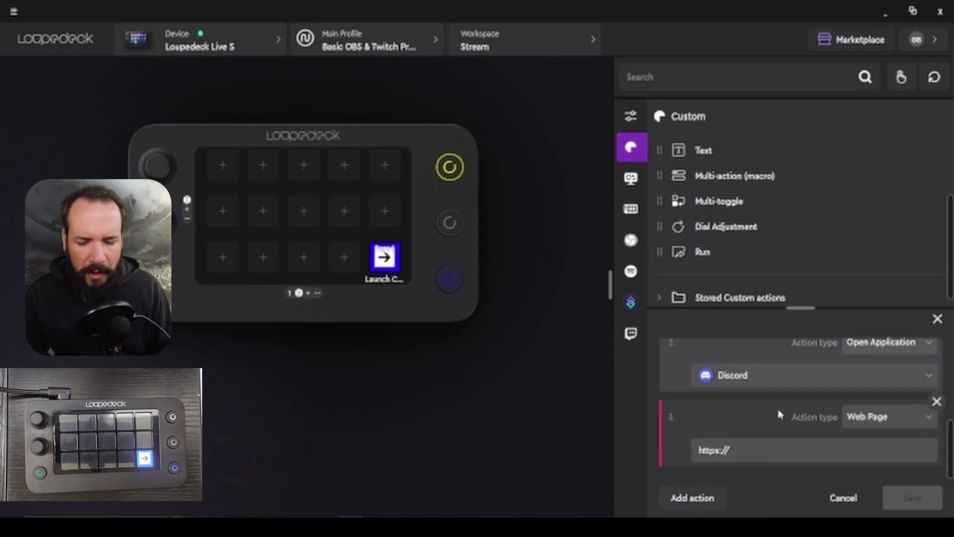
pyautogui.click(751, 447)
pyautogui.write('twitch.tv')
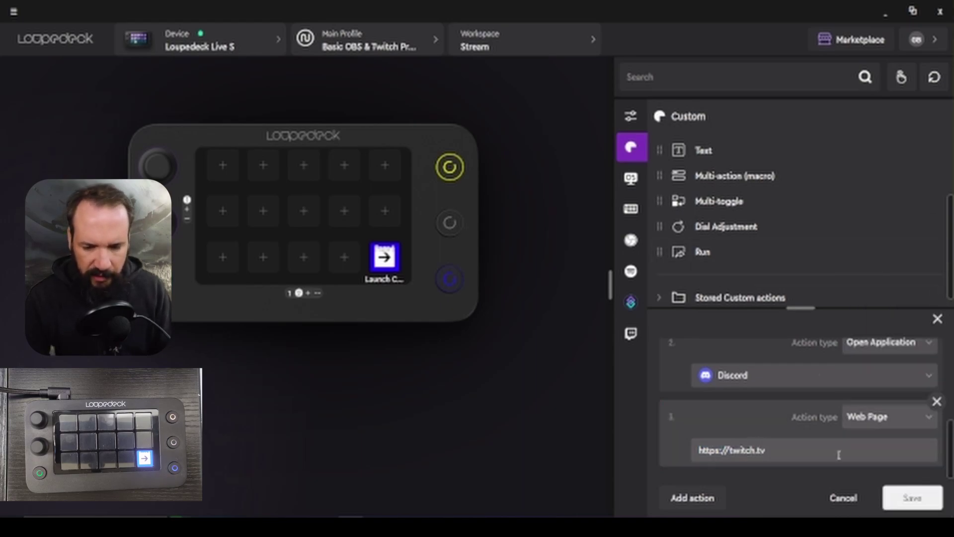
# Step: Add a fourth Sound step output to Speakers (Razer USB Sound Card)
pyautogui.click(694, 499)
pyautogui.click(865, 417)
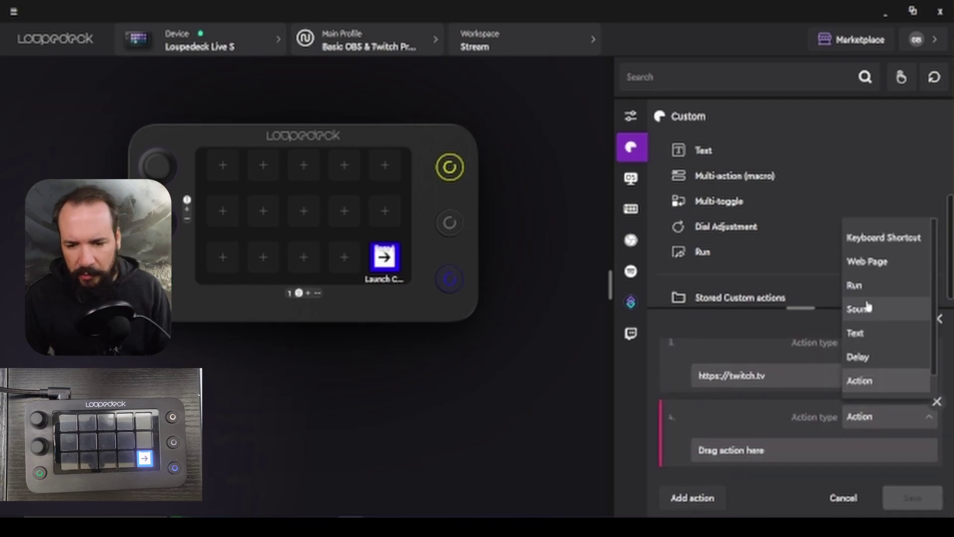
pyautogui.click(868, 310)
pyautogui.click(761, 405)
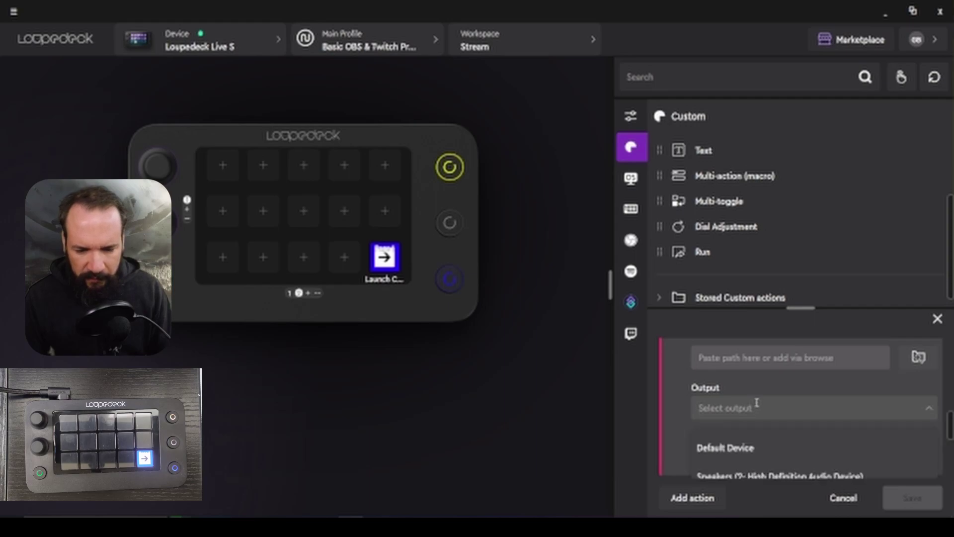
pyautogui.scroll(-2, 736, 422)
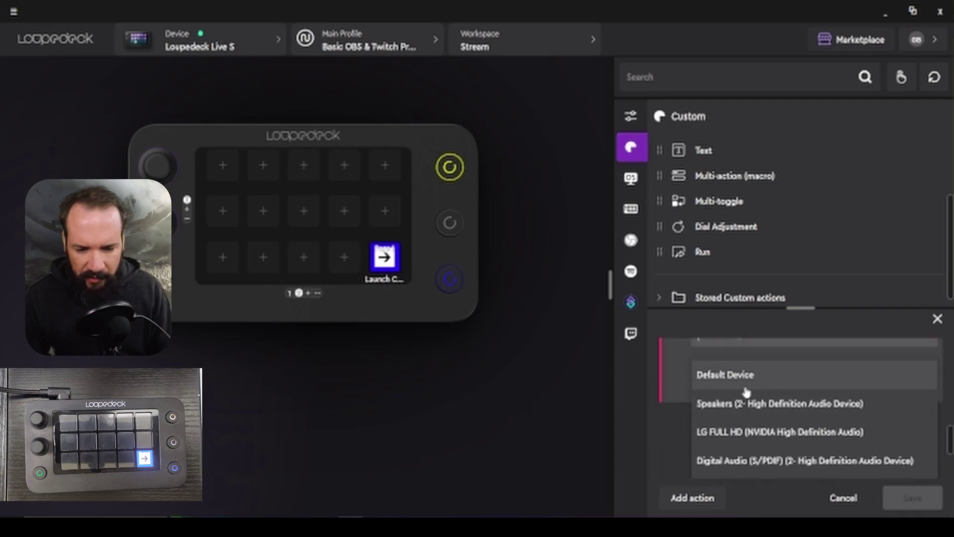
pyautogui.scroll(-2, 731, 453)
pyautogui.click(722, 441)
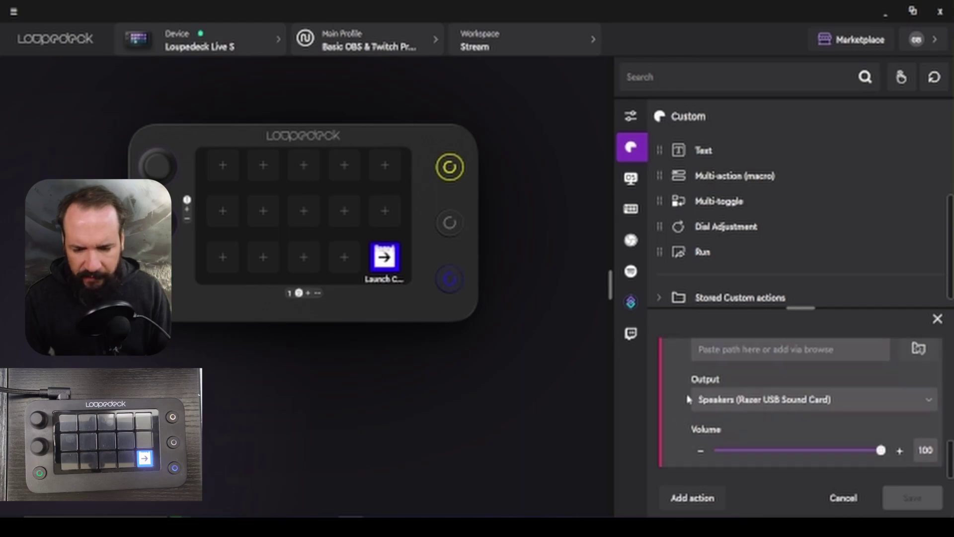
# Step: Choose a .wav file from the LoupedeckSoundPack folder as the sound to play
pyautogui.click(918, 350)
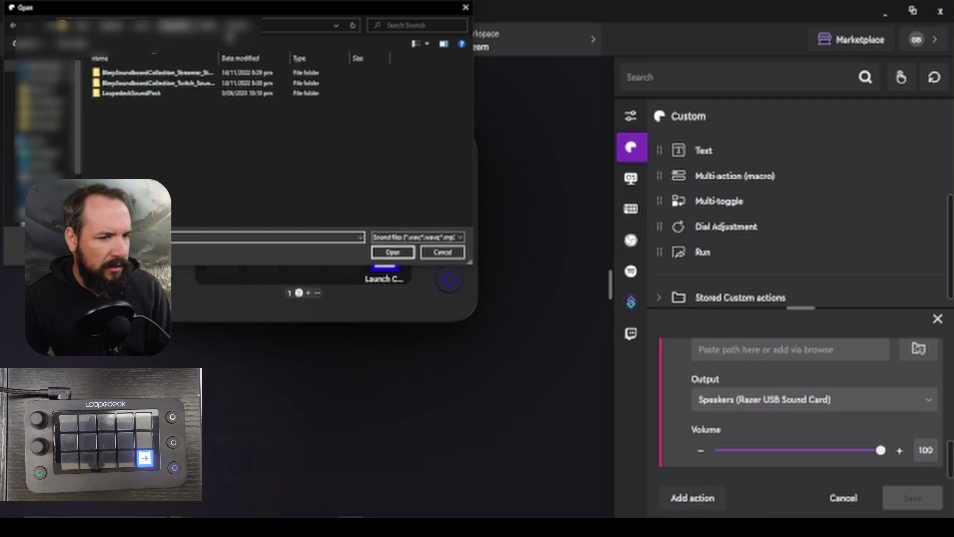
pyautogui.doubleClick(131, 93)
pyautogui.doubleClick(114, 82)
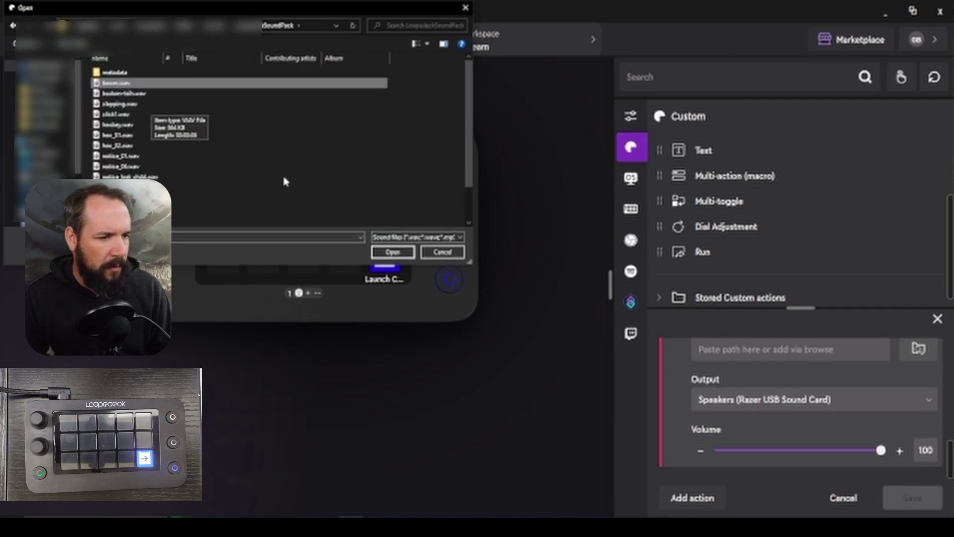
pyautogui.click(392, 252)
pyautogui.scroll(-3, 766, 209)
pyautogui.scroll(-2, 766, 209)
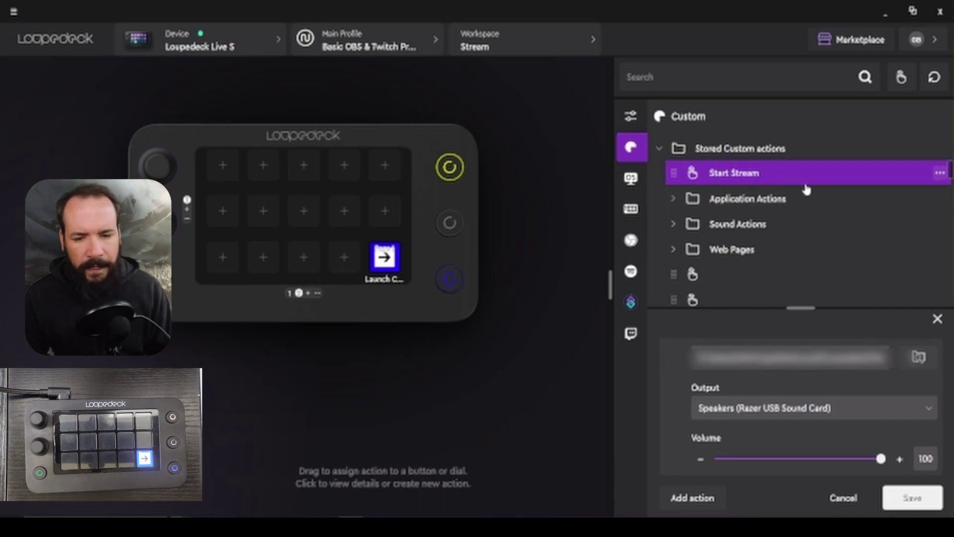
# Step: Open the Start Stream icon editor and browse to the Streaming icon pack
pyautogui.click(723, 174)
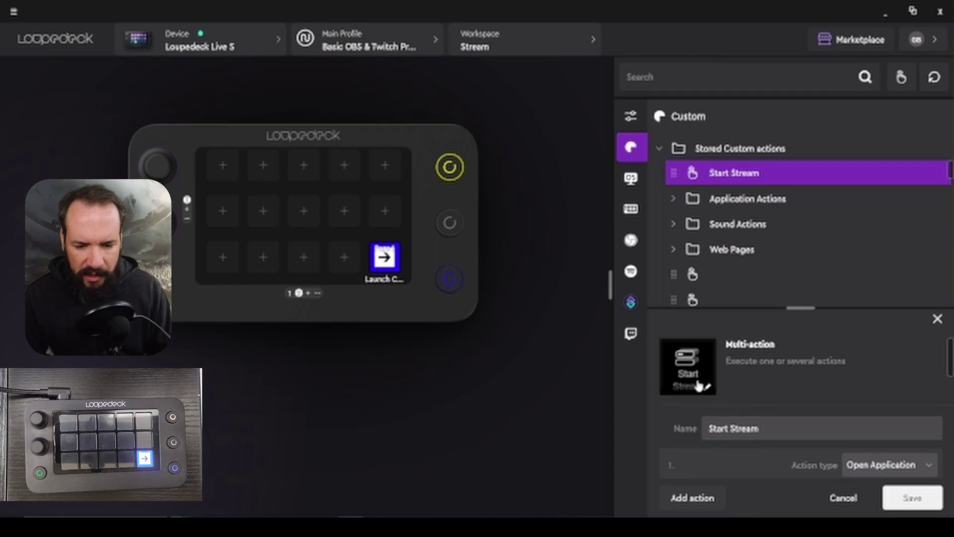
pyautogui.click(709, 391)
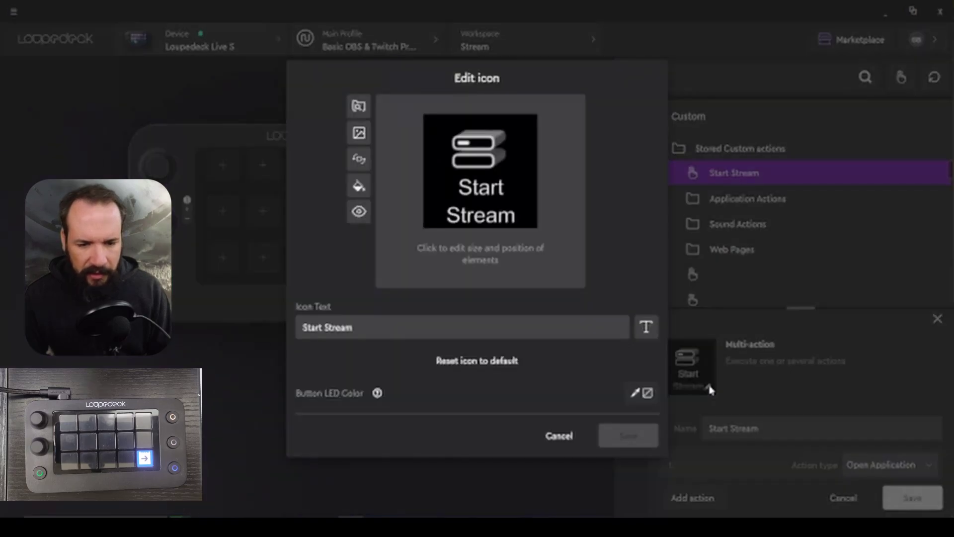
pyautogui.click(359, 134)
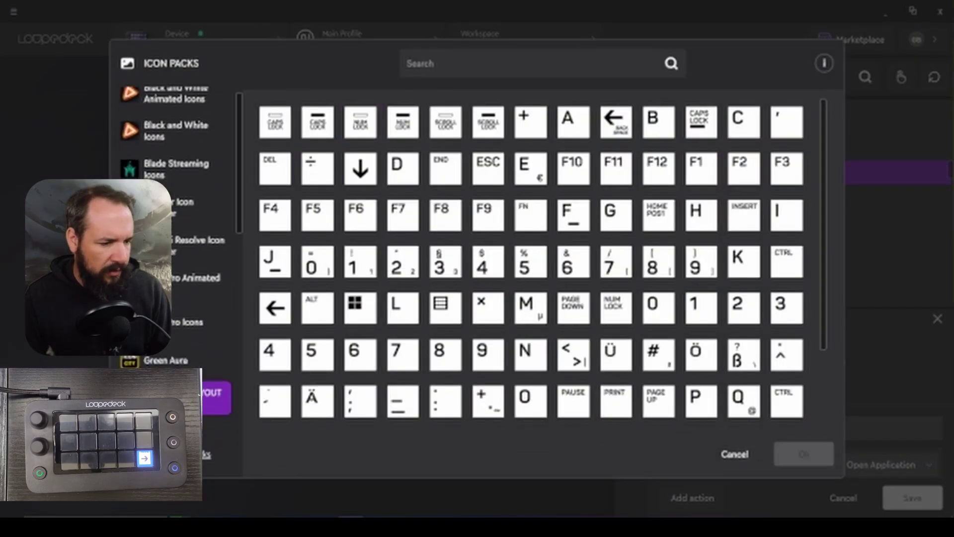
pyautogui.scroll(-3, 174, 288)
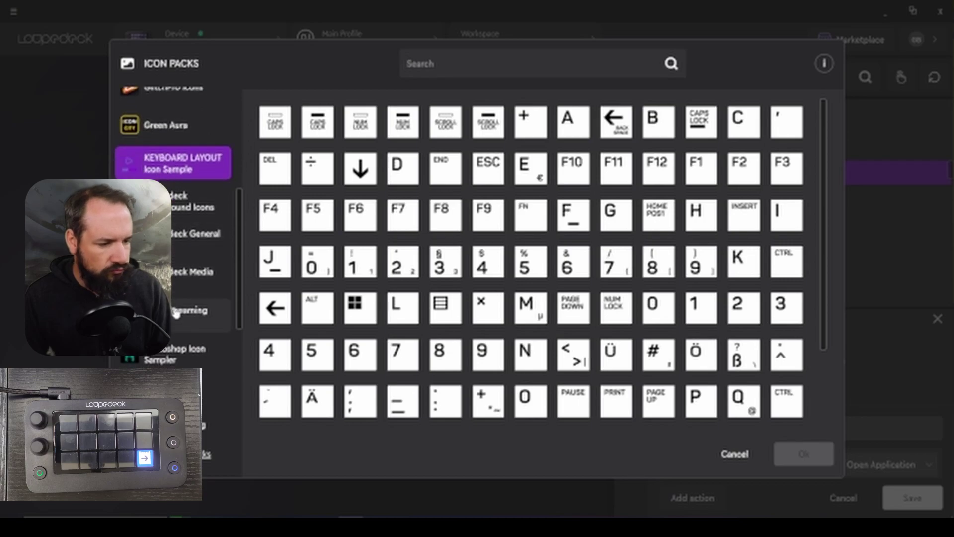
pyautogui.click(190, 194)
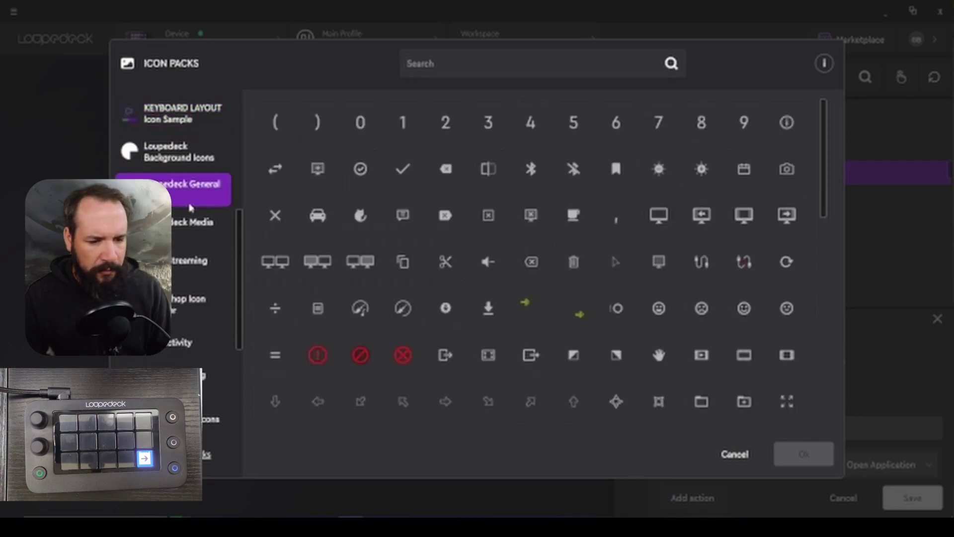
pyautogui.click(189, 264)
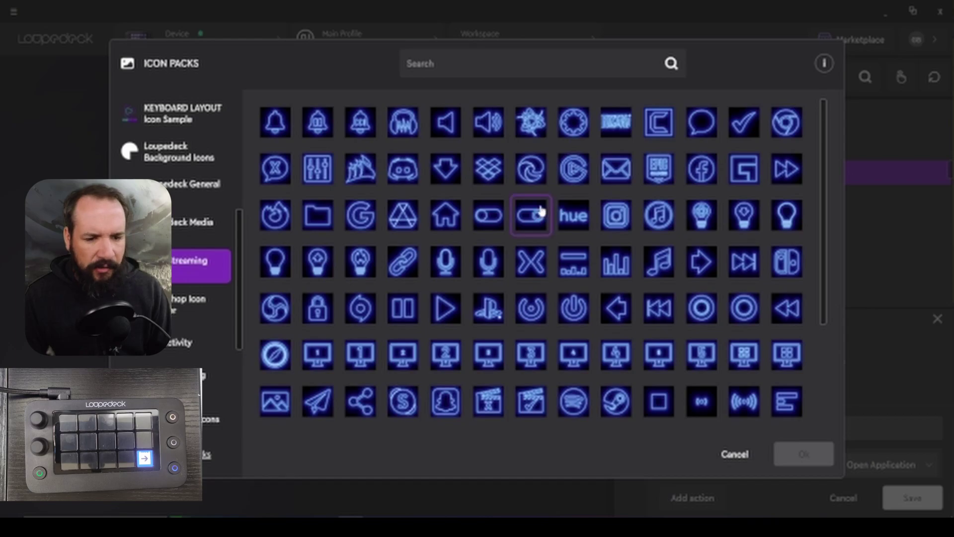
# Step: Pick the blue double-ring icon and save it as the Start Stream icon
pyautogui.scroll(-1, 360, 261)
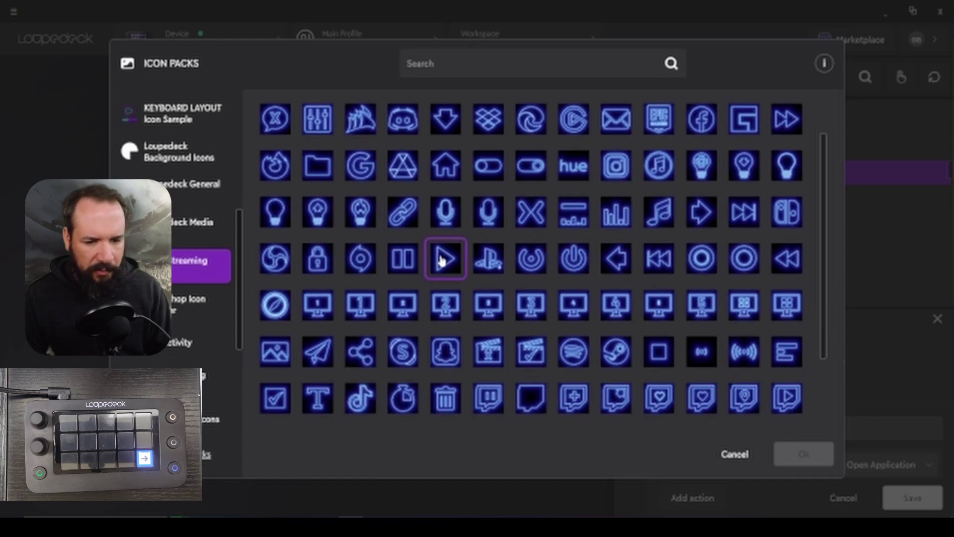
pyautogui.scroll(-1, 443, 258)
pyautogui.scroll(-1, 370, 317)
pyautogui.scroll(3, 596, 298)
pyautogui.click(744, 305)
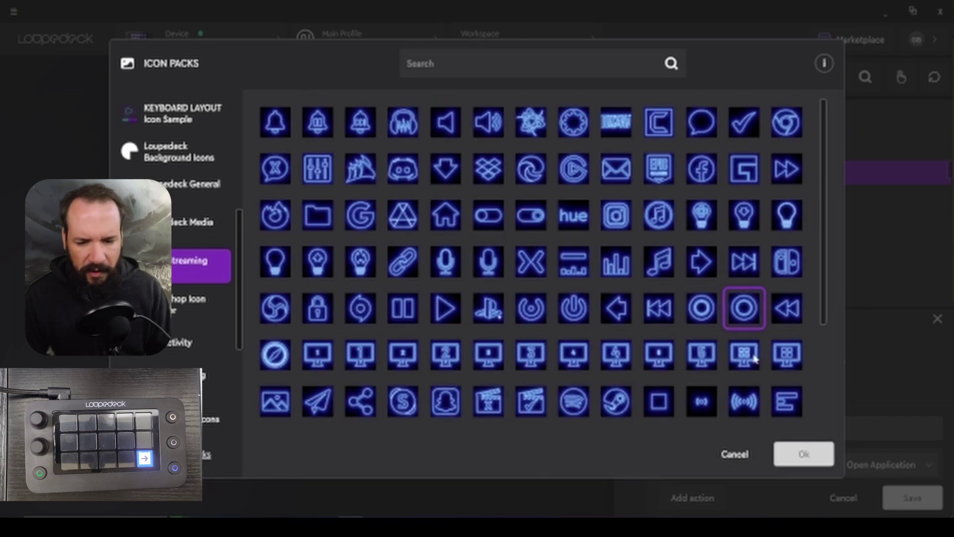
pyautogui.click(801, 453)
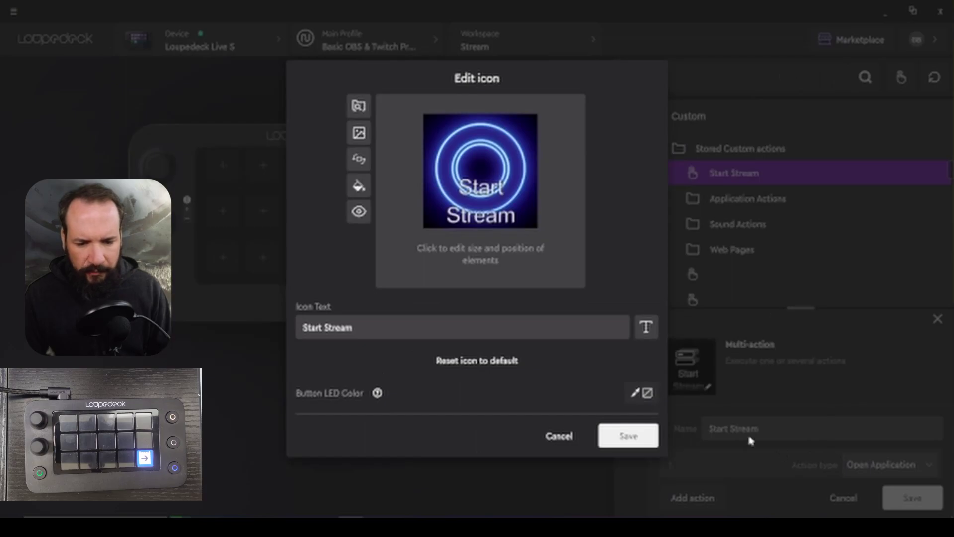
pyautogui.click(638, 442)
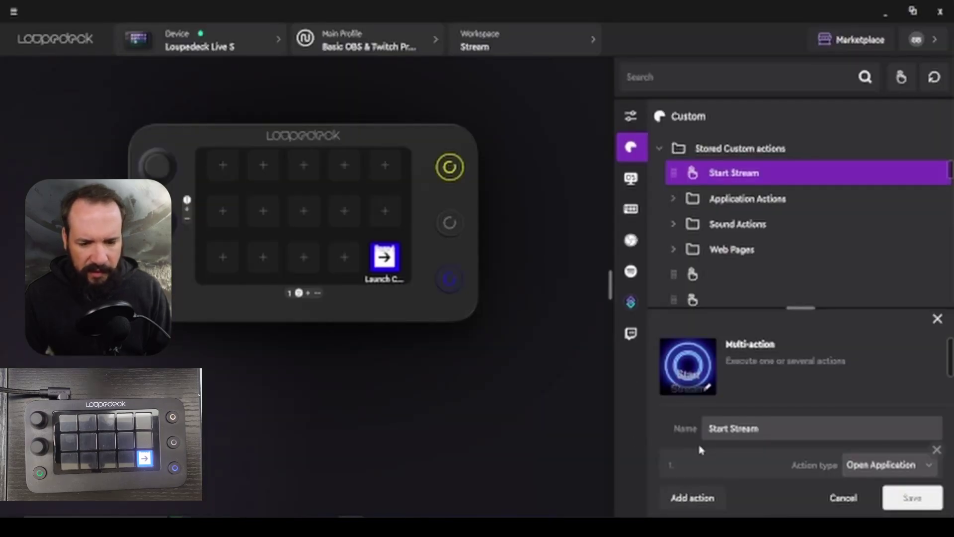
# Step: Drag Start Stream onto the second top-row key of the Live S grid and save
pyautogui.moveTo(689, 172); pyautogui.dragTo(263, 171)
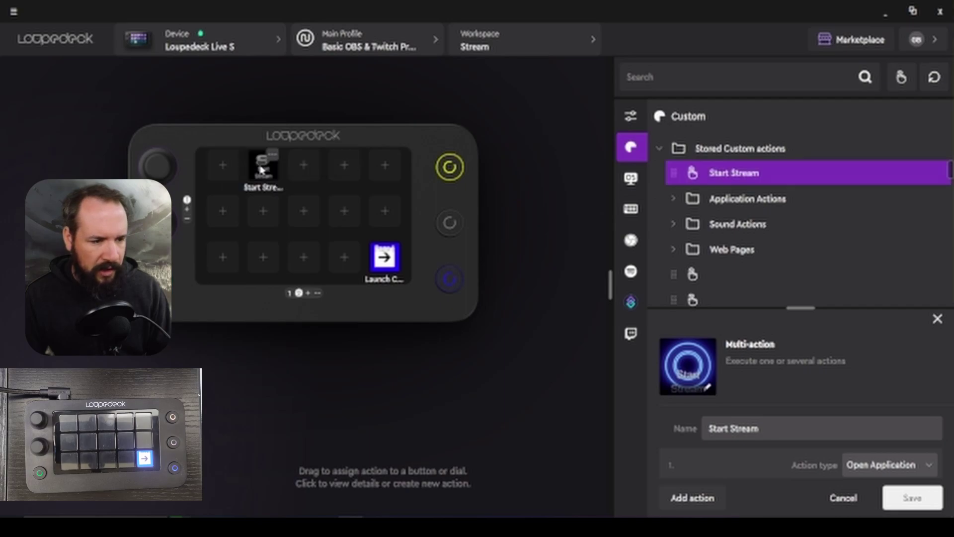
pyautogui.click(914, 498)
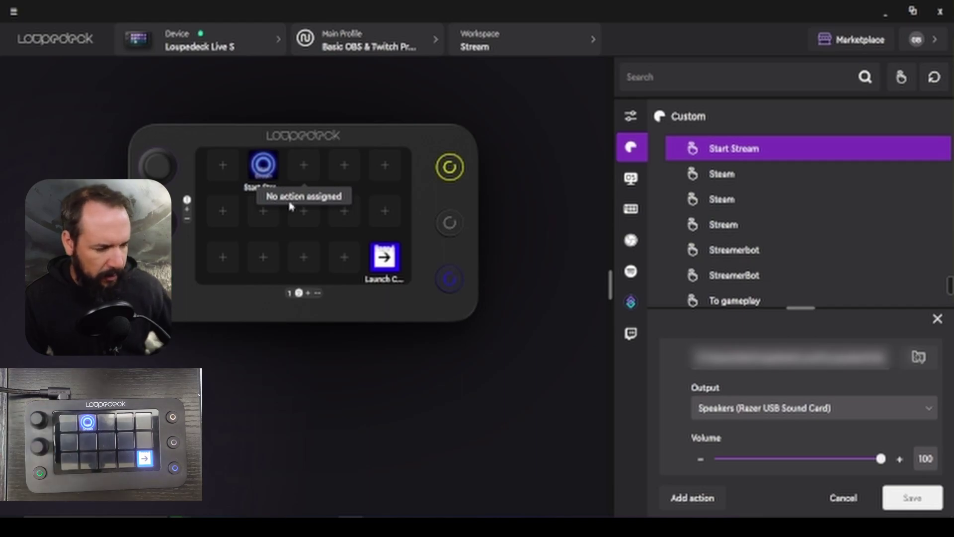
pyautogui.scroll(5, 677, 235)
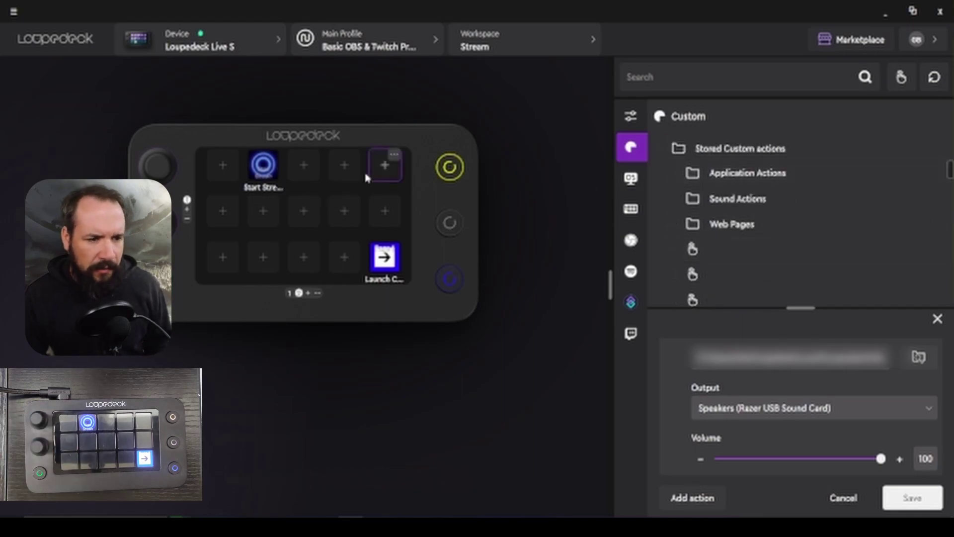
# Step: Select the stored Start Stream action and delete its OBS Studio launch step
pyautogui.scroll(-2, 755, 213)
pyautogui.scroll(-6, 753, 216)
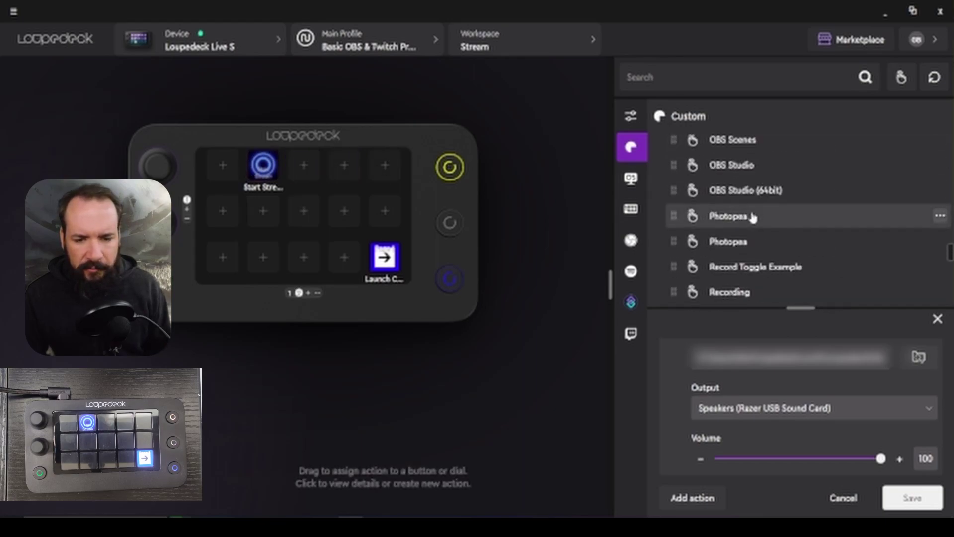
pyautogui.scroll(2, 827, 243)
pyautogui.click(758, 231)
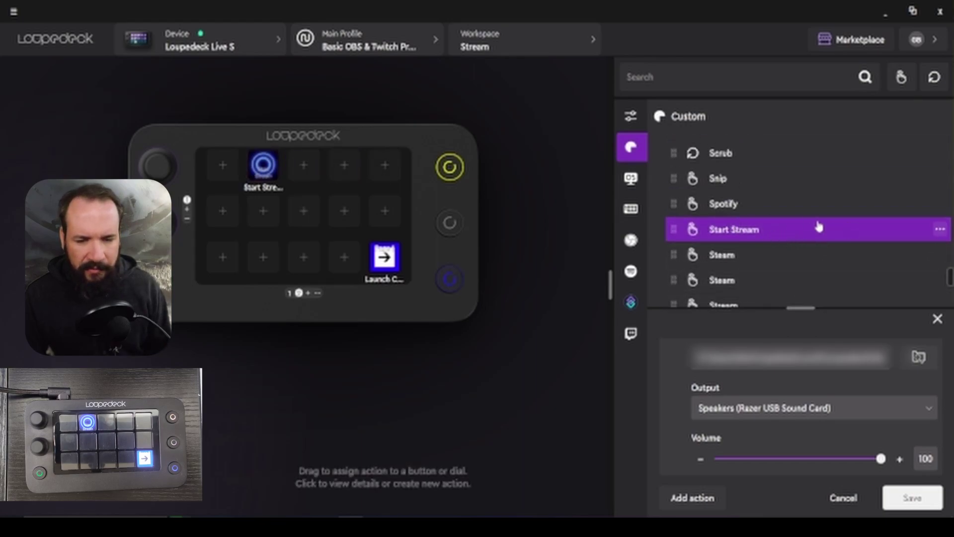
pyautogui.scroll(-1, 736, 233)
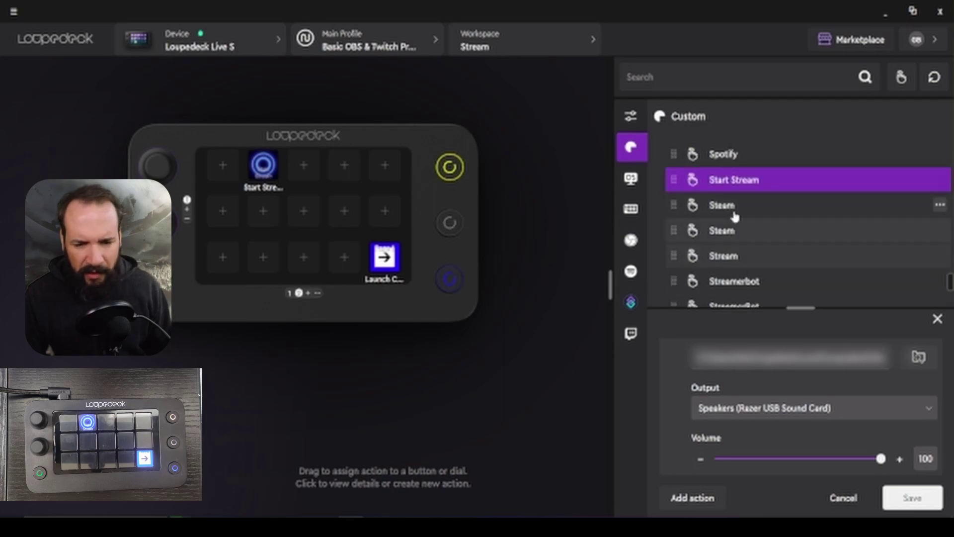
pyautogui.scroll(-10, 746, 218)
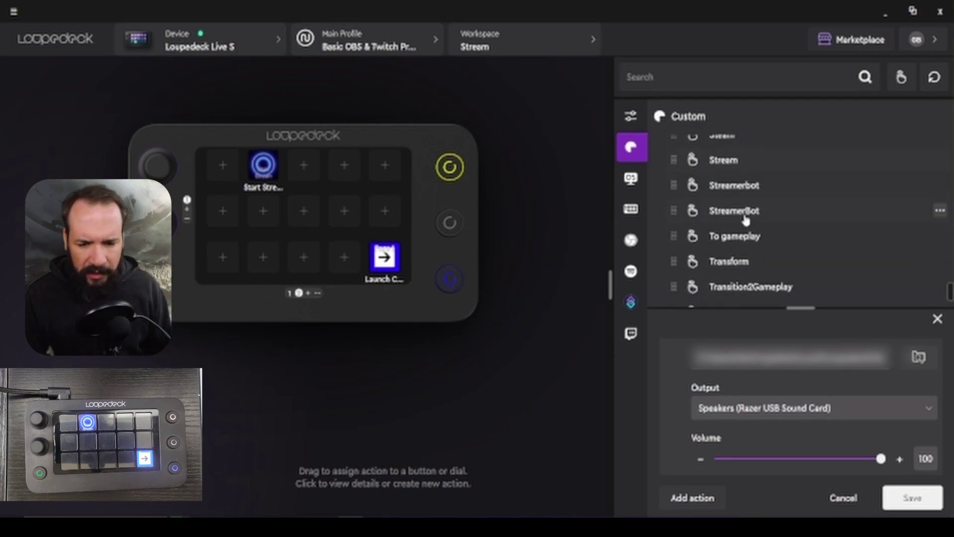
pyautogui.scroll(3, 761, 405)
pyautogui.scroll(-1, 798, 411)
pyautogui.scroll(-1, 798, 411)
pyautogui.scroll(1, 788, 423)
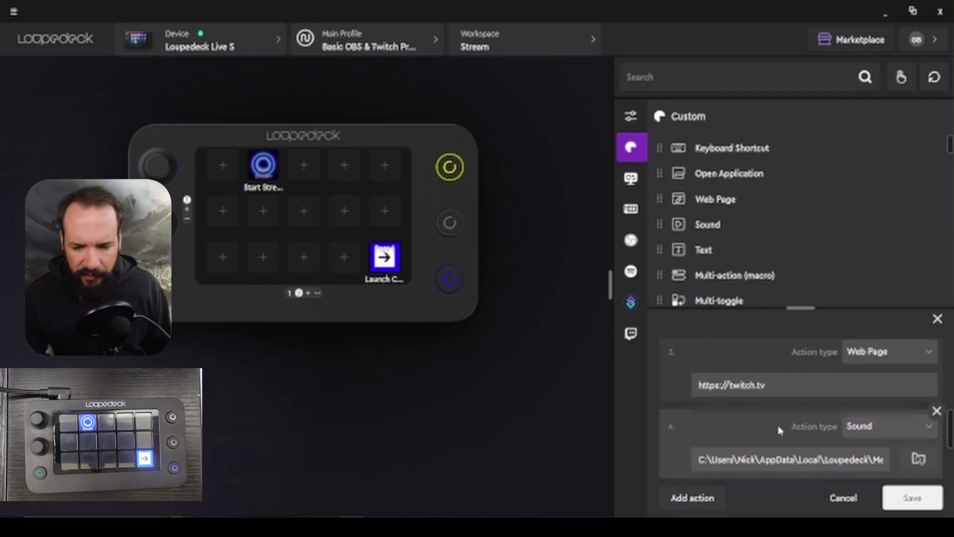
pyautogui.scroll(-2, 782, 432)
pyautogui.scroll(2, 759, 443)
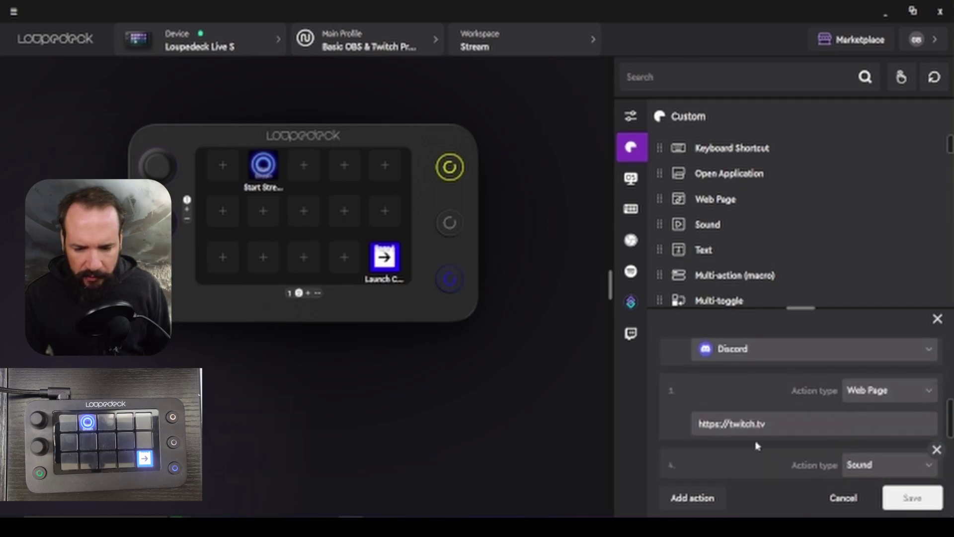
pyautogui.scroll(3, 835, 407)
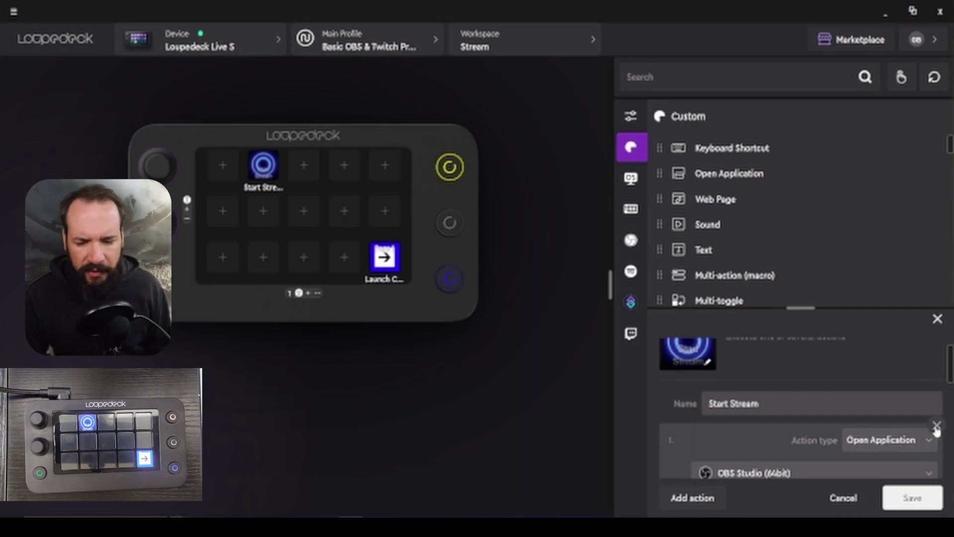
pyautogui.click(936, 426)
# Step: Add a Delay step of 2000 ms to the Start Stream macro
pyautogui.scroll(-3, 795, 458)
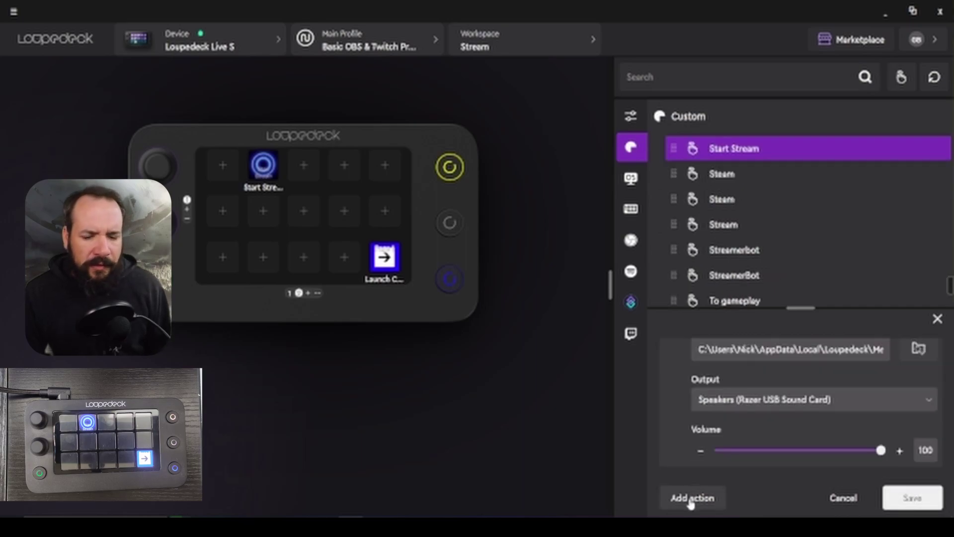
pyautogui.click(696, 499)
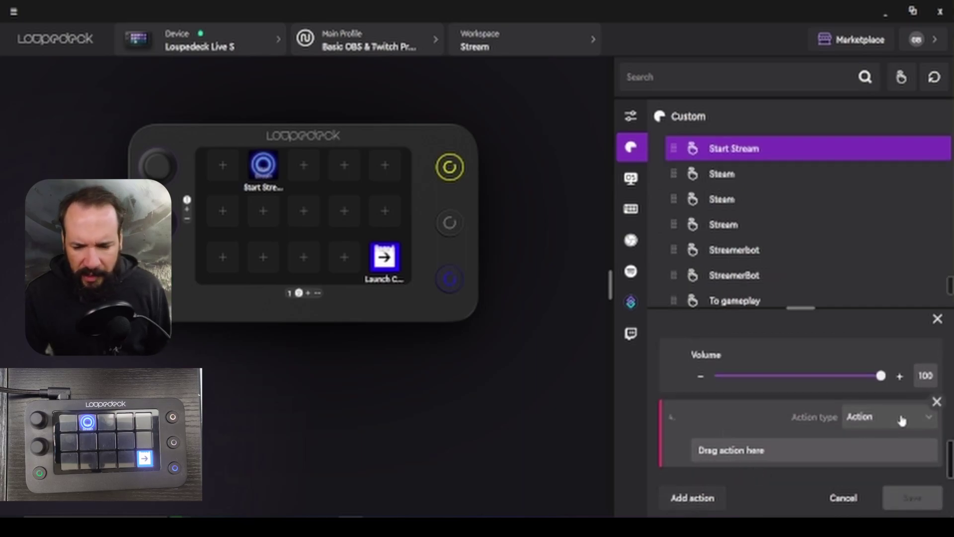
pyautogui.click(875, 417)
pyautogui.click(866, 359)
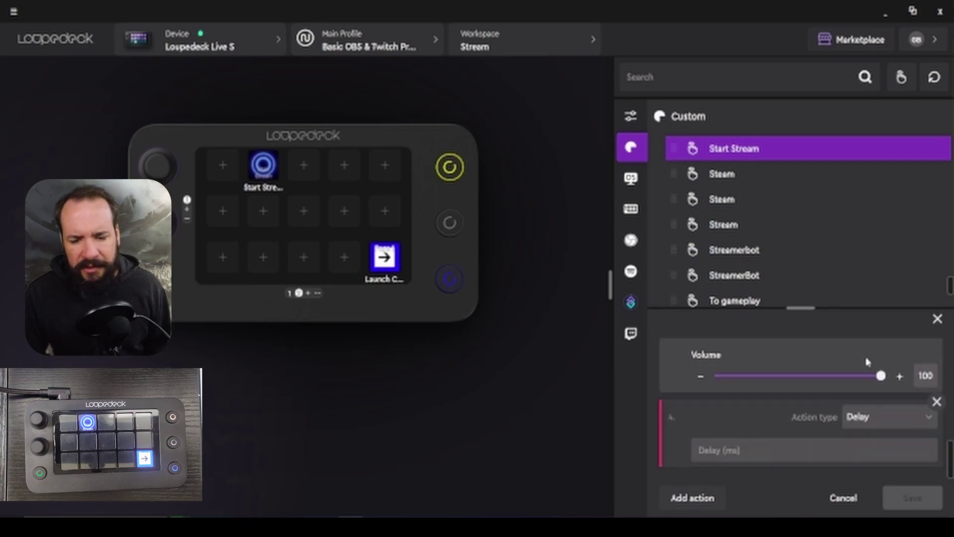
pyautogui.click(754, 450)
pyautogui.write('2000')
# Step: Move the 2000 ms delay step ahead of the twitch.tv web page step
pyautogui.scroll(2, 887, 378)
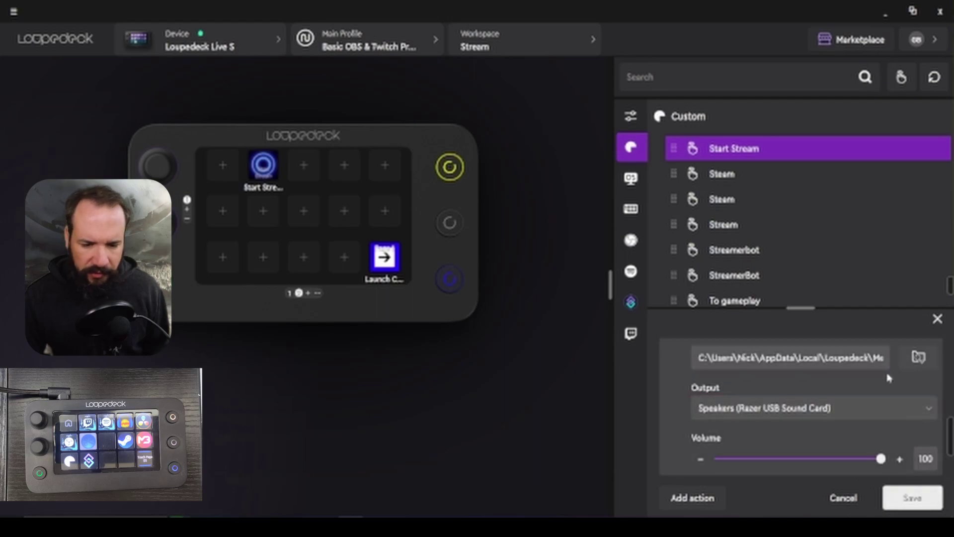
pyautogui.scroll(-2, 790, 421)
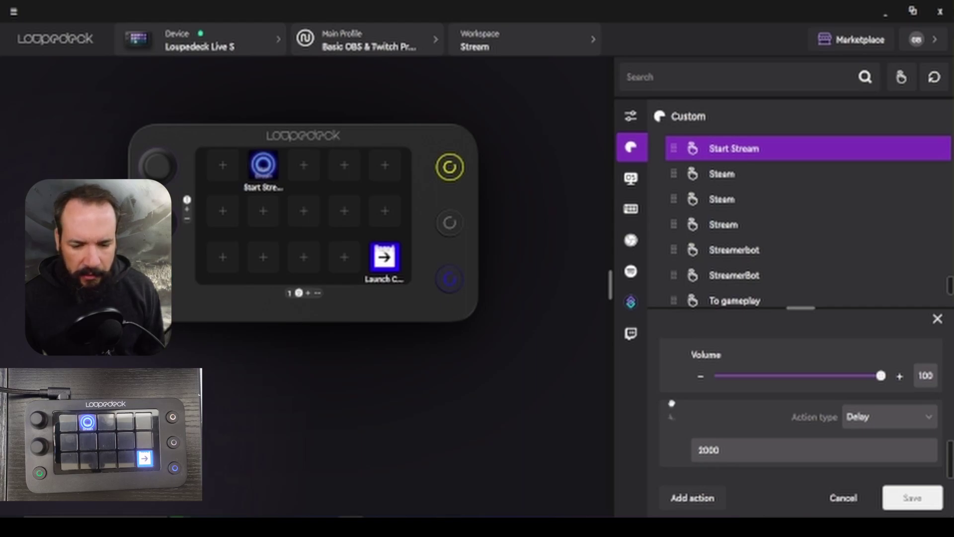
pyautogui.moveTo(672, 402); pyautogui.dragTo(692, 418)
pyautogui.scroll(2, 692, 418)
pyautogui.scroll(-3, 714, 390)
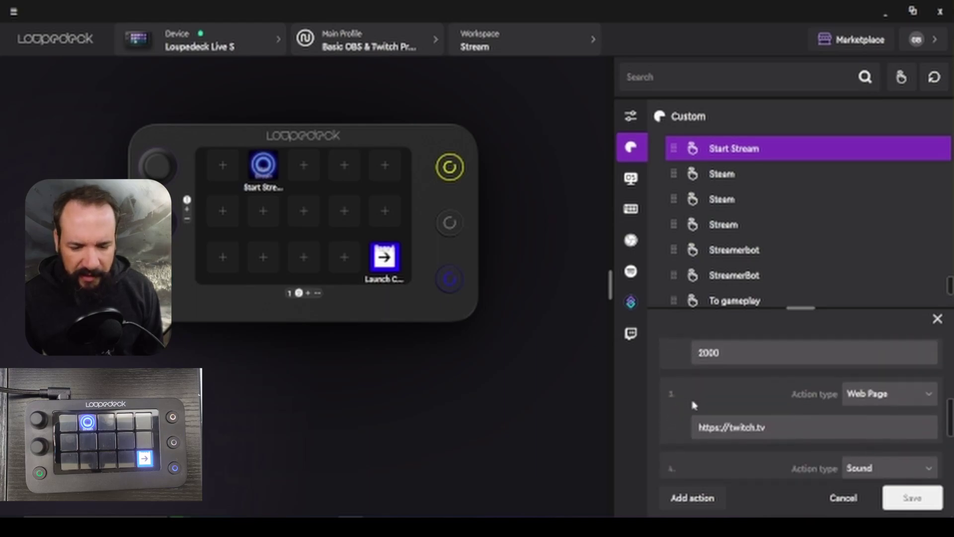
pyautogui.scroll(-1, 693, 405)
pyautogui.scroll(-2, 686, 391)
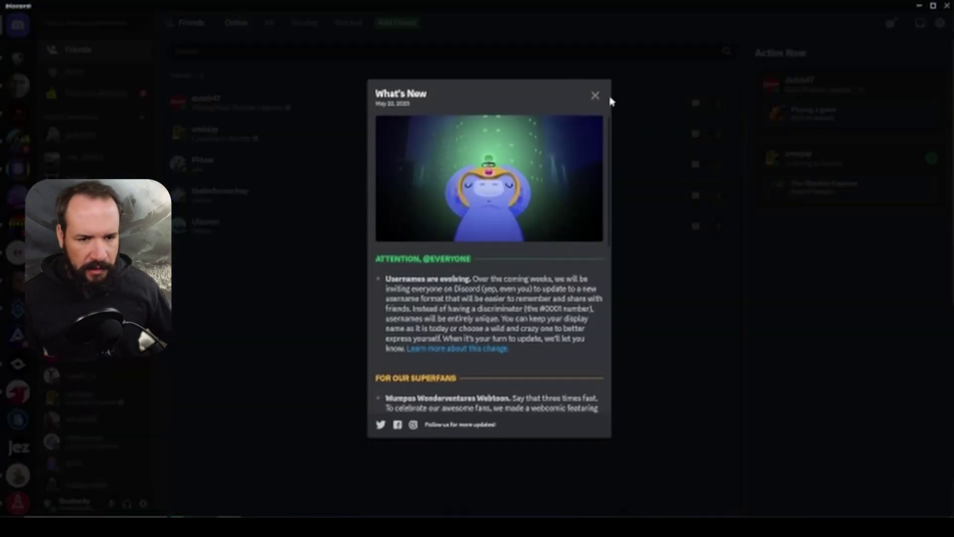
# Step: Dismiss Discord's What's New popup and close the Discord window
pyautogui.click(595, 96)
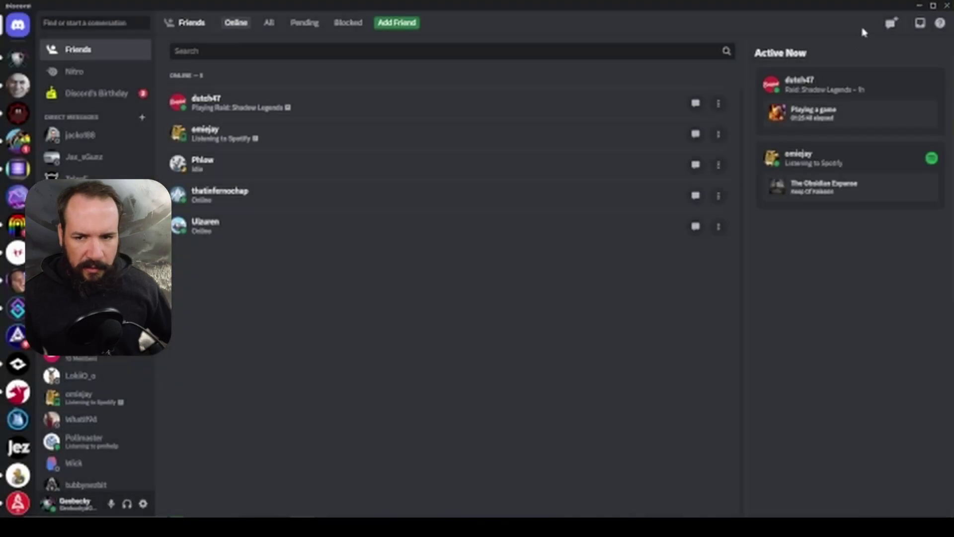
pyautogui.click(945, 6)
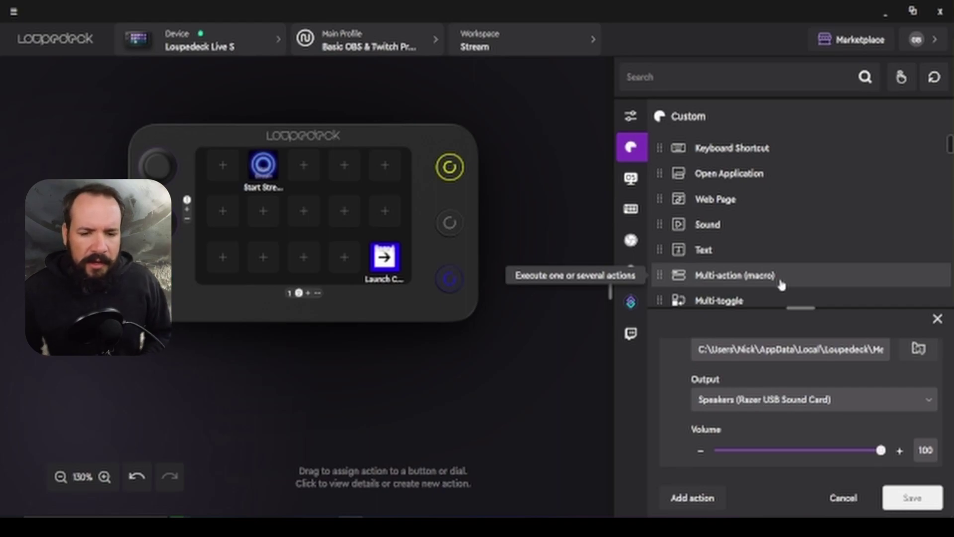
# Step: Close the Start Stream editor with Escape and create a new Multi-toggle action
pyautogui.press('Escape')
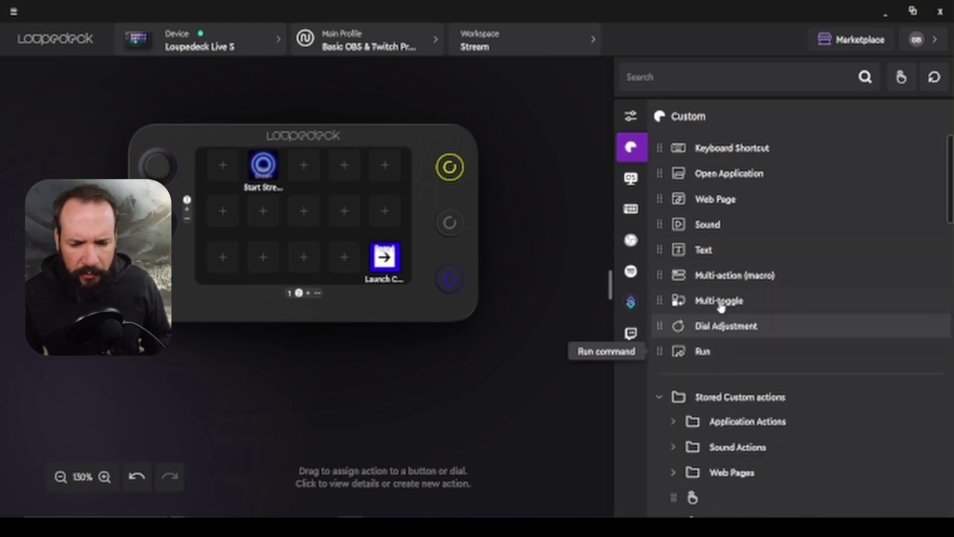
pyautogui.click(724, 302)
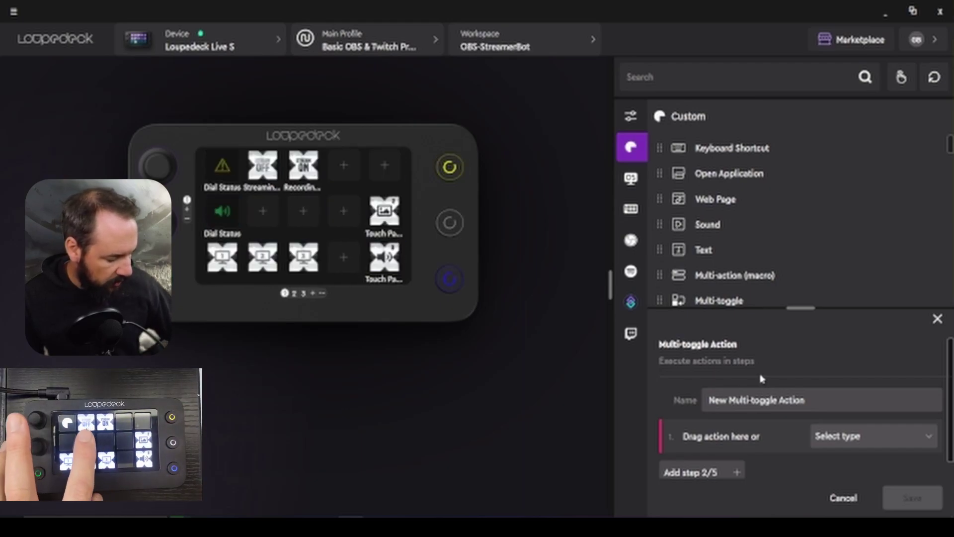
# Step: Scroll up the action list and enable Filter Rotate Actions so only the 3. Audio folder remains
pyautogui.scroll(1, 735, 190)
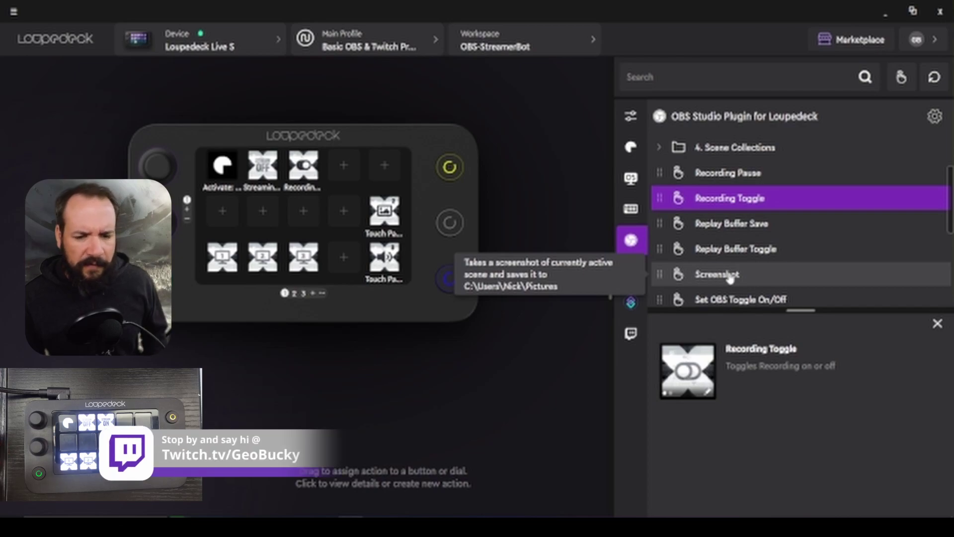
pyautogui.scroll(3, 729, 280)
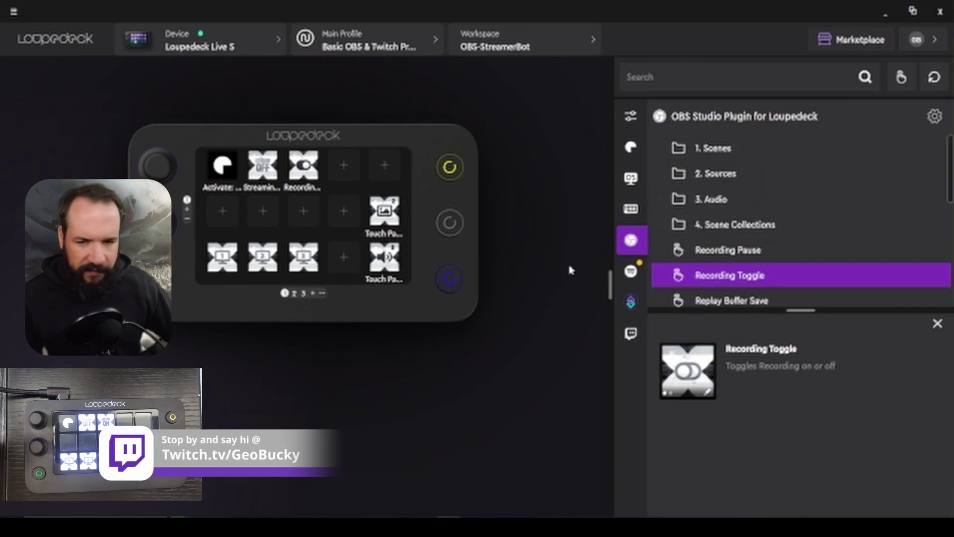
pyautogui.click(934, 79)
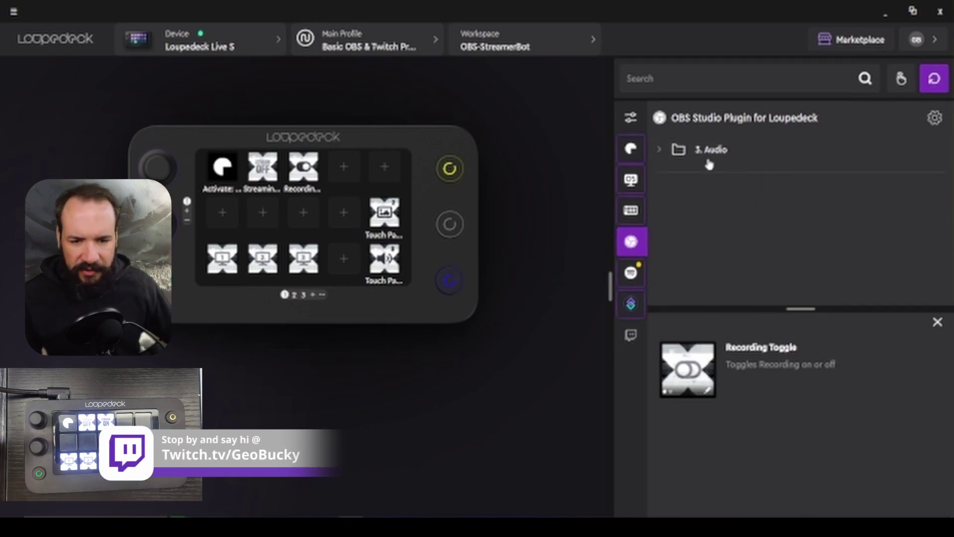
# Step: Expand the 3. Audio folder, then browse the Custom and Desktop dial action categories
pyautogui.click(660, 150)
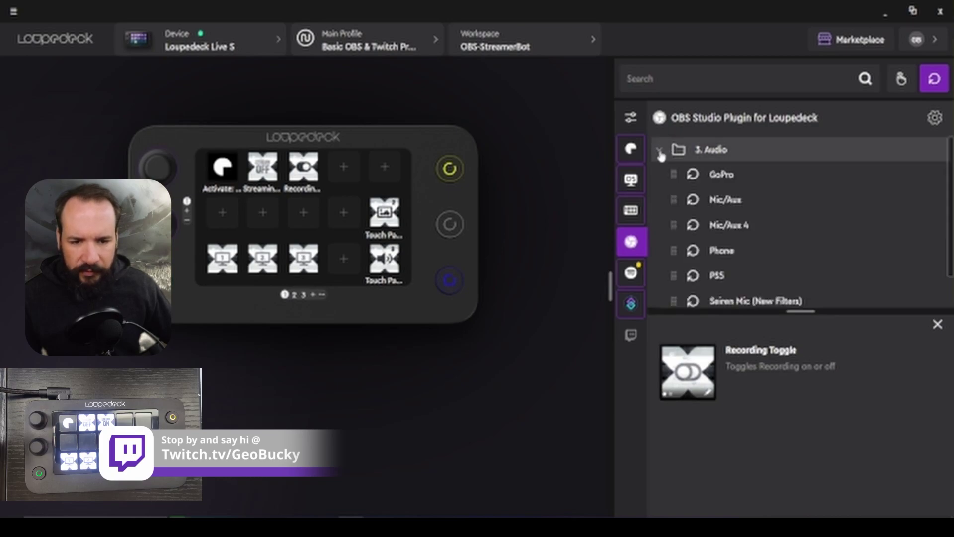
pyautogui.scroll(-1, 770, 206)
pyautogui.scroll(1, 727, 191)
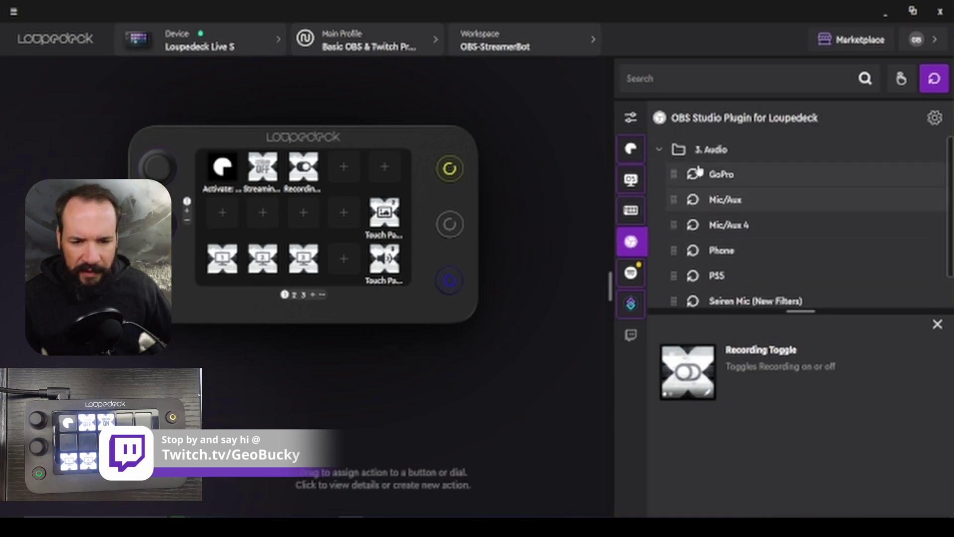
pyautogui.click(631, 148)
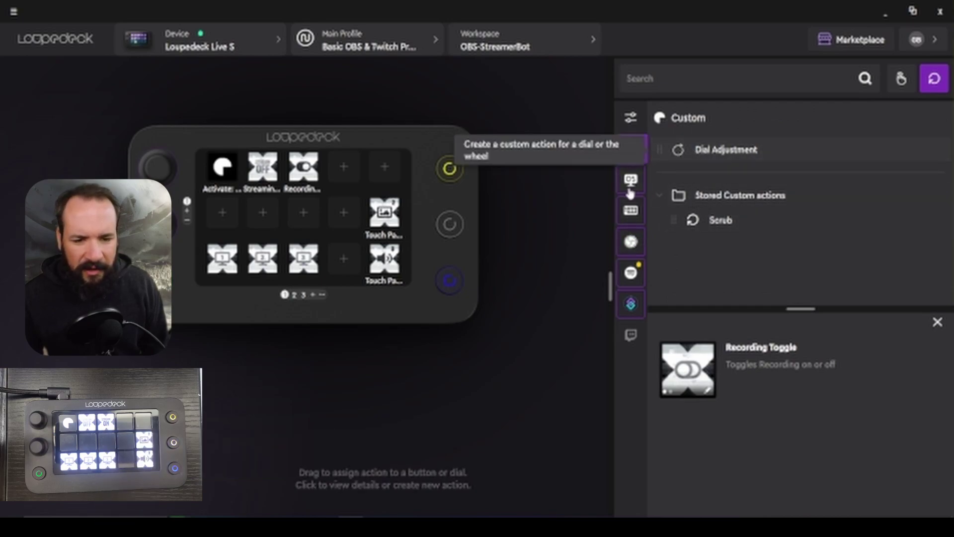
pyautogui.click(631, 180)
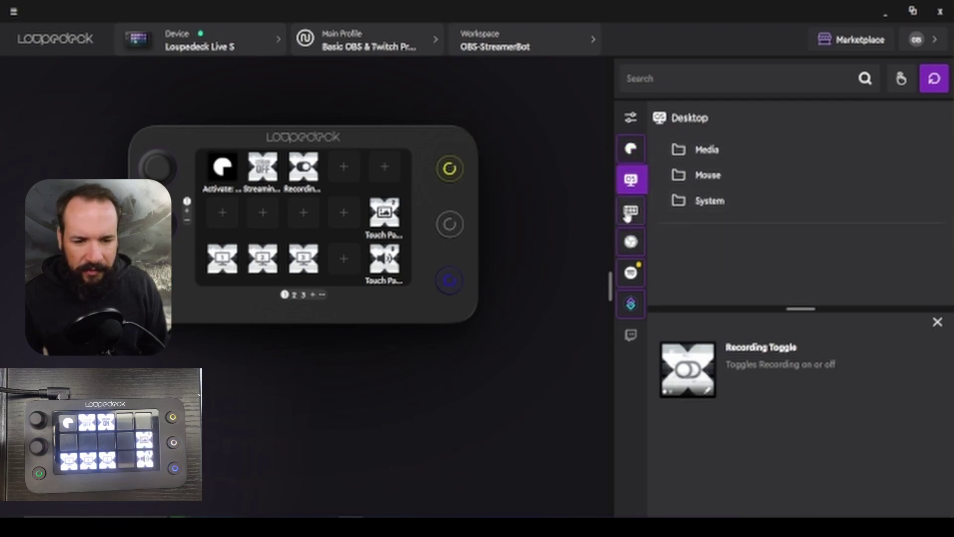
# Step: Browse the Desktop Media and Mouse folders, including Drags, Movement and Wheel
pyautogui.click(659, 152)
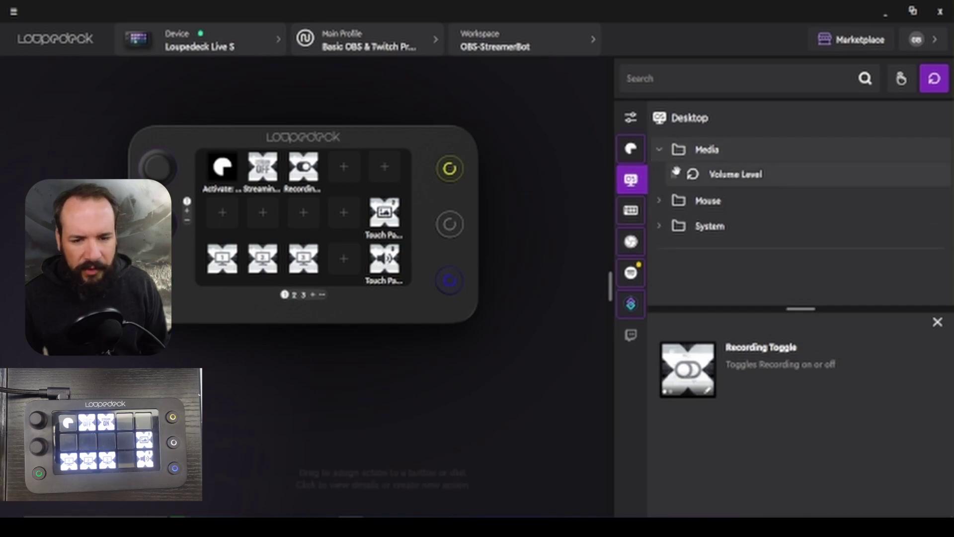
pyautogui.click(660, 201)
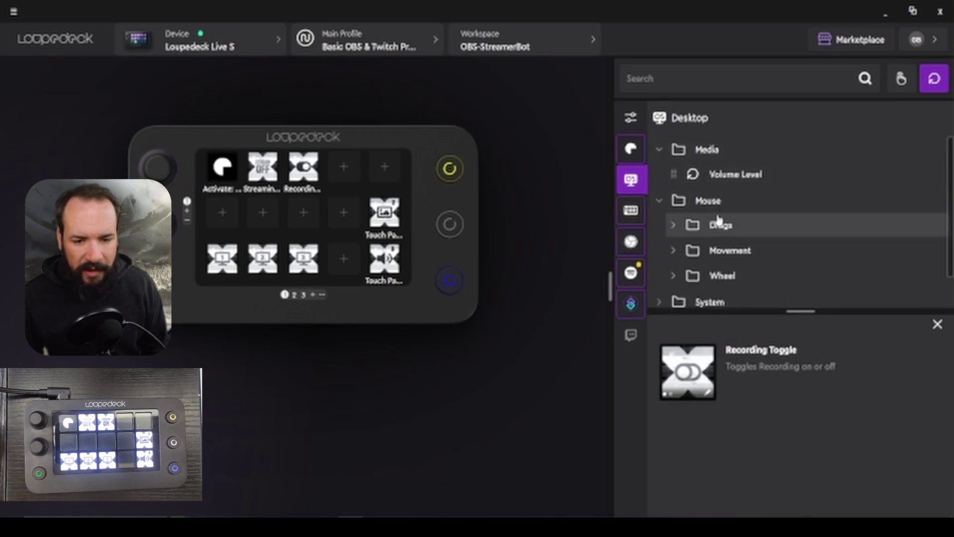
pyautogui.click(666, 228)
pyautogui.scroll(-3, 746, 249)
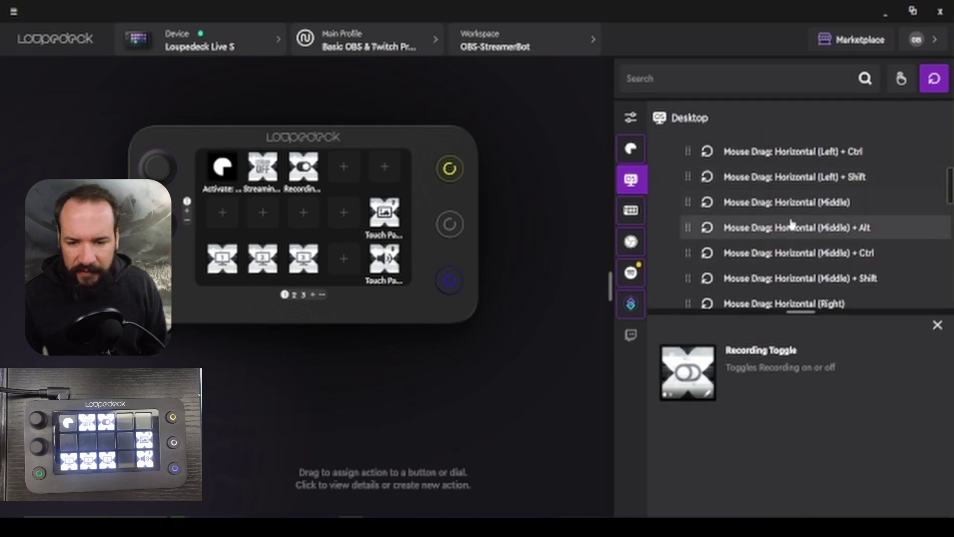
pyautogui.scroll(3, 669, 219)
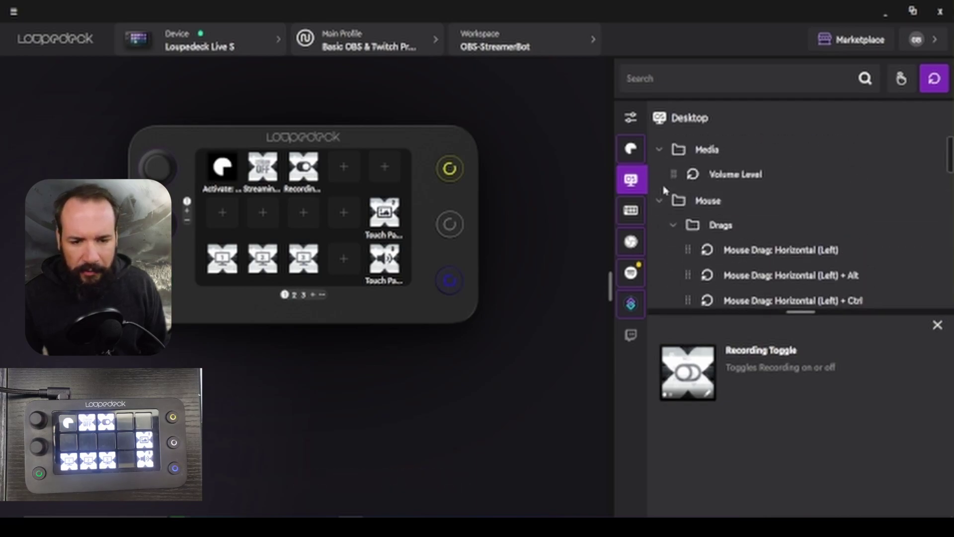
pyautogui.click(671, 226)
pyautogui.click(673, 249)
pyautogui.scroll(-2, 731, 219)
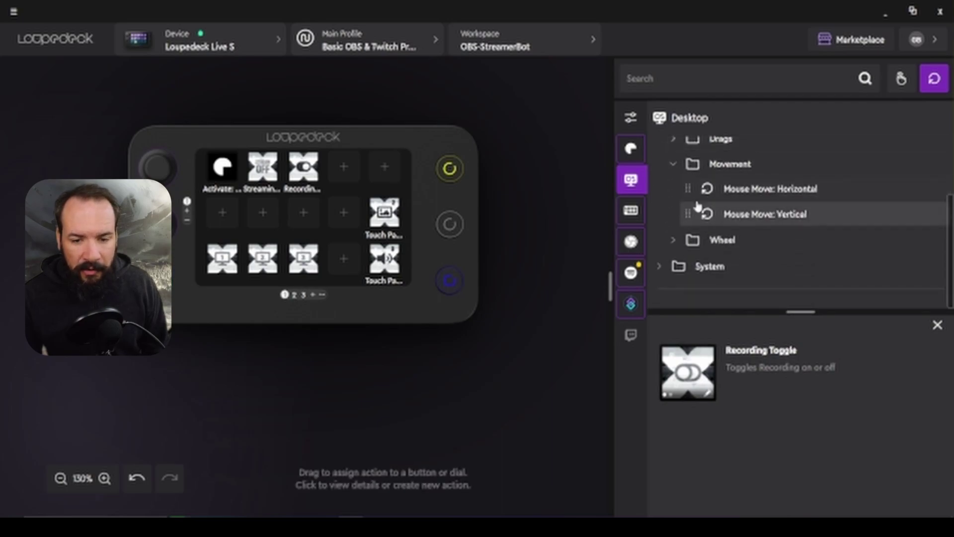
pyautogui.click(676, 168)
pyautogui.click(723, 189)
pyautogui.scroll(-2, 729, 207)
pyautogui.scroll(2, 720, 186)
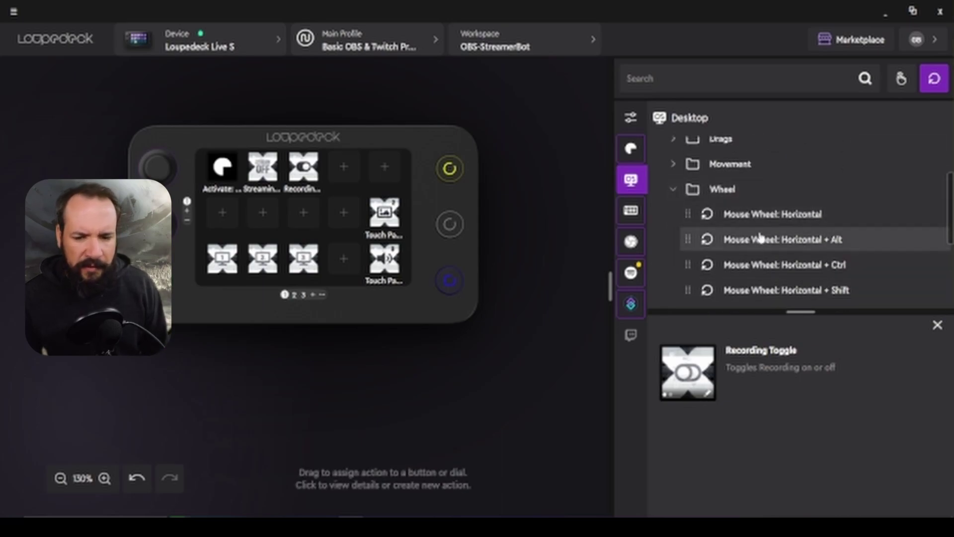
pyautogui.scroll(-3, 761, 233)
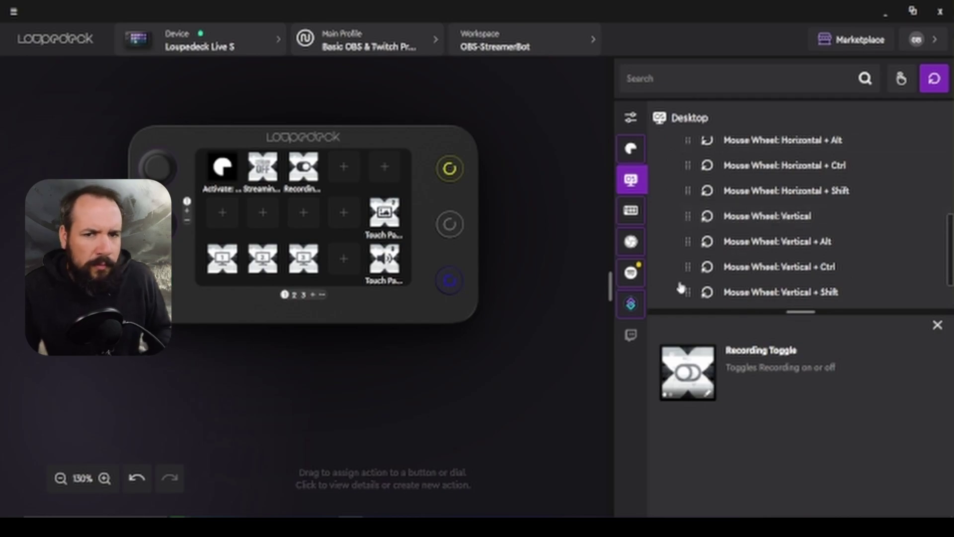
# Step: Turn off the rotate-only action filter and scroll the full action list
pyautogui.click(940, 82)
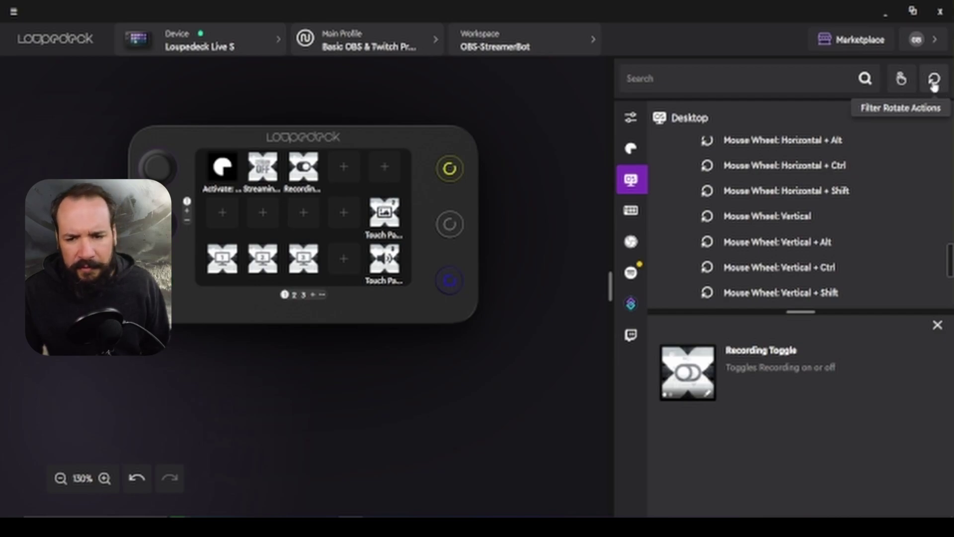
pyautogui.scroll(5, 684, 179)
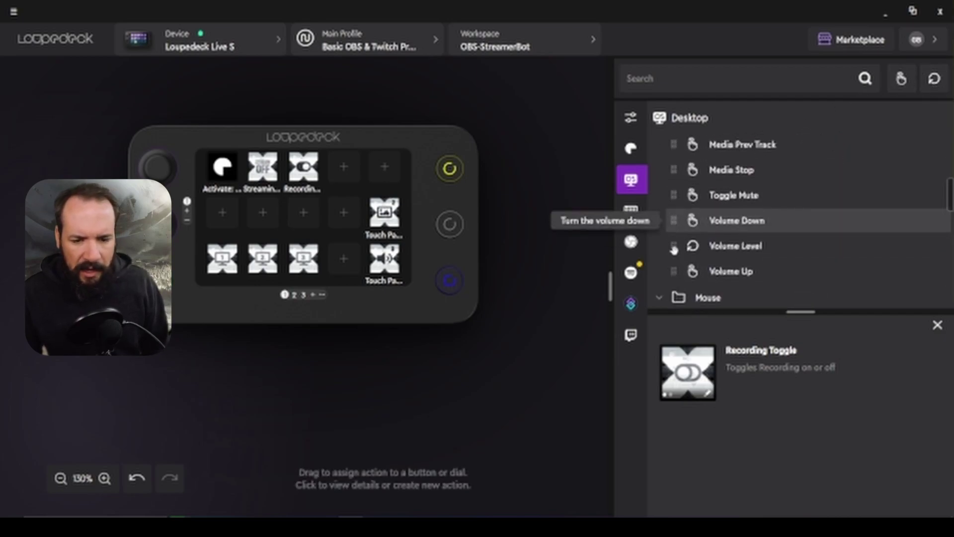
pyautogui.scroll(-2, 671, 278)
# Step: List the StreamerBot actions, then bring up Streamer.bot and minimize it back to Loupedeck
pyautogui.click(631, 241)
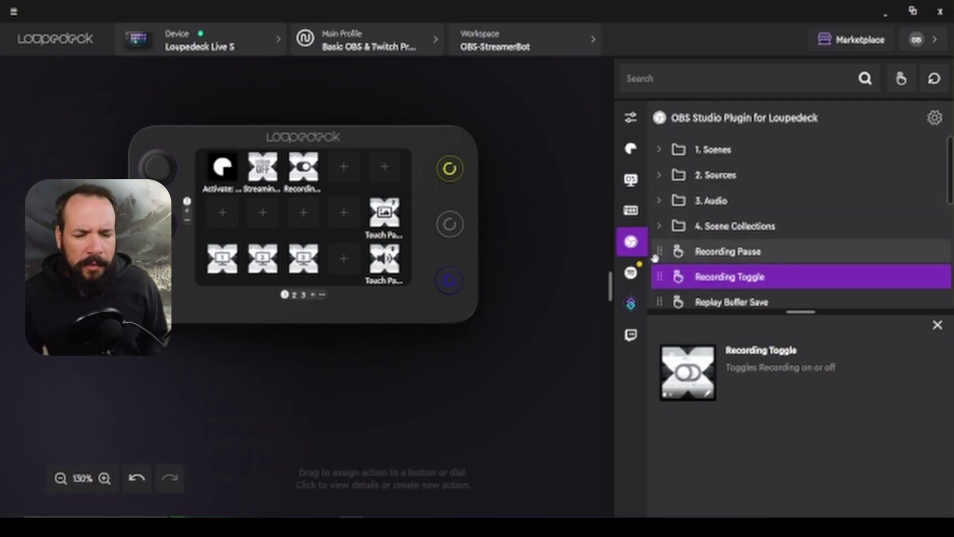
pyautogui.click(631, 304)
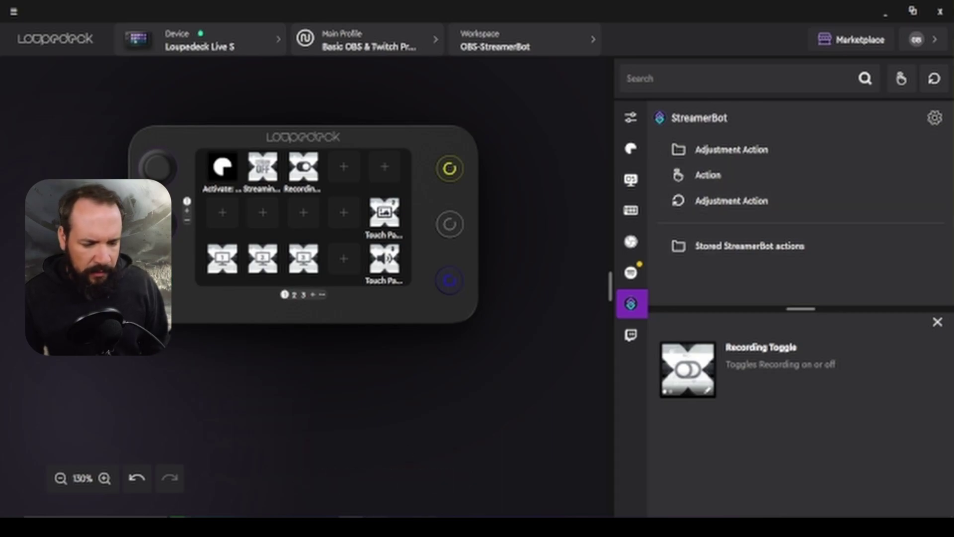
pyautogui.hotkey('alt', 'Tab')
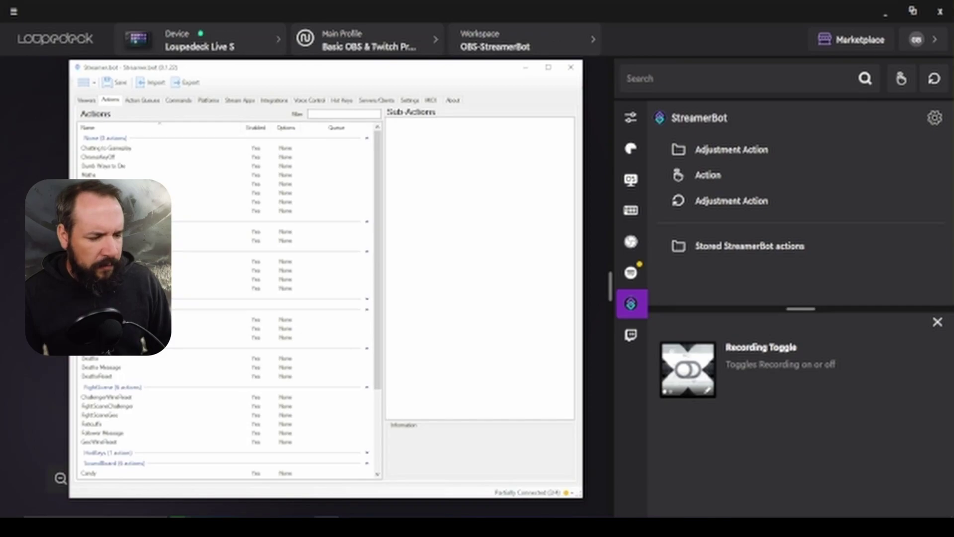
pyautogui.click(526, 68)
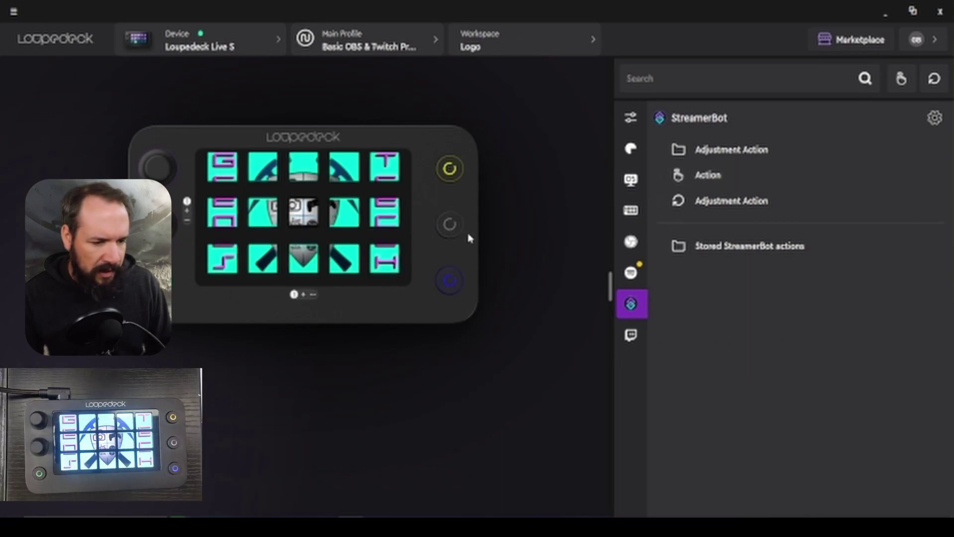
# Step: Drag the red DWTD StreamerBot action onto an empty bottom-row key of page 2
pyautogui.click(299, 295)
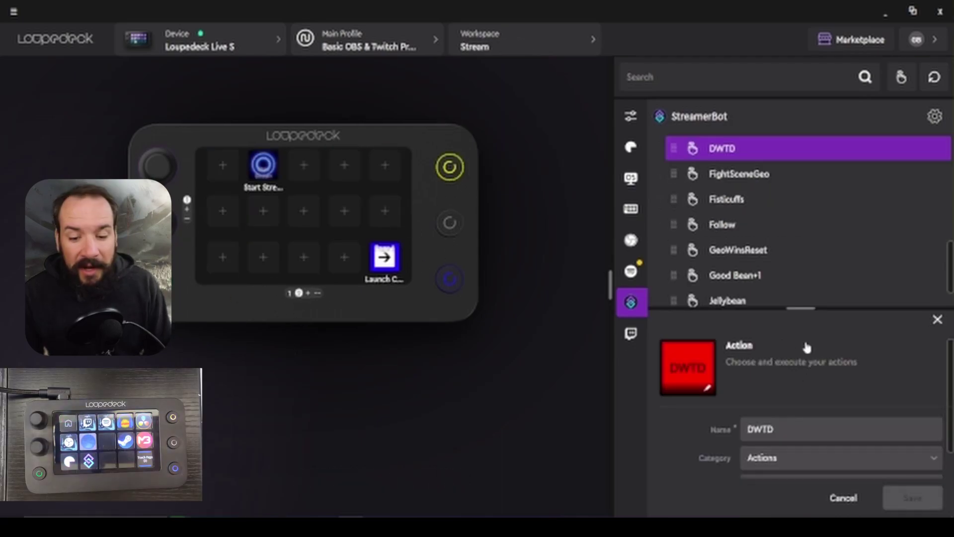
pyautogui.scroll(-1, 770, 369)
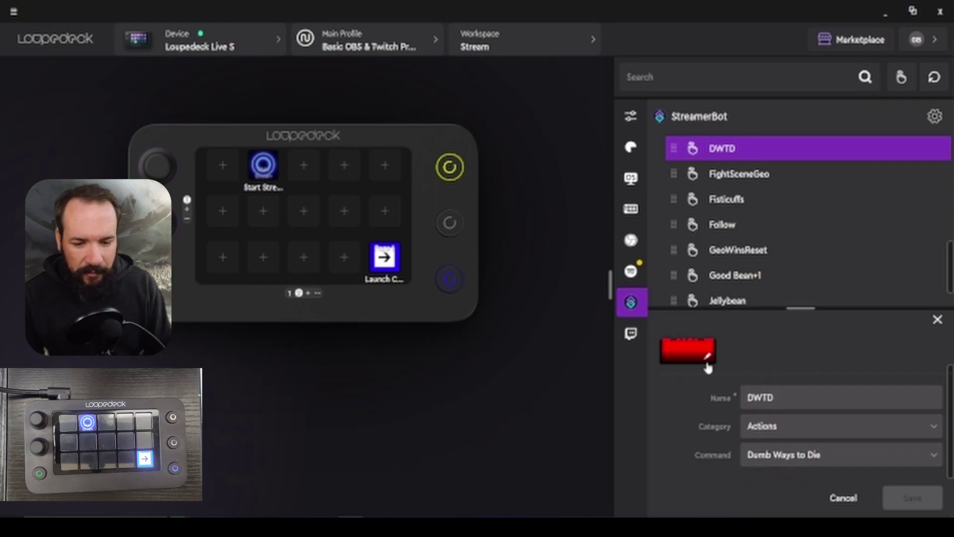
pyautogui.scroll(1, 721, 377)
pyautogui.moveTo(705, 373); pyautogui.dragTo(268, 258)
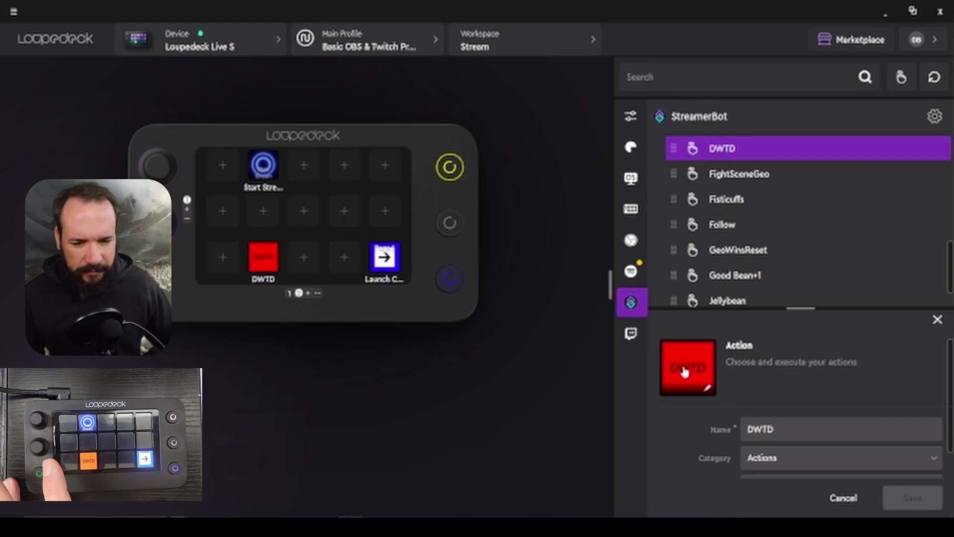
pyautogui.click(631, 334)
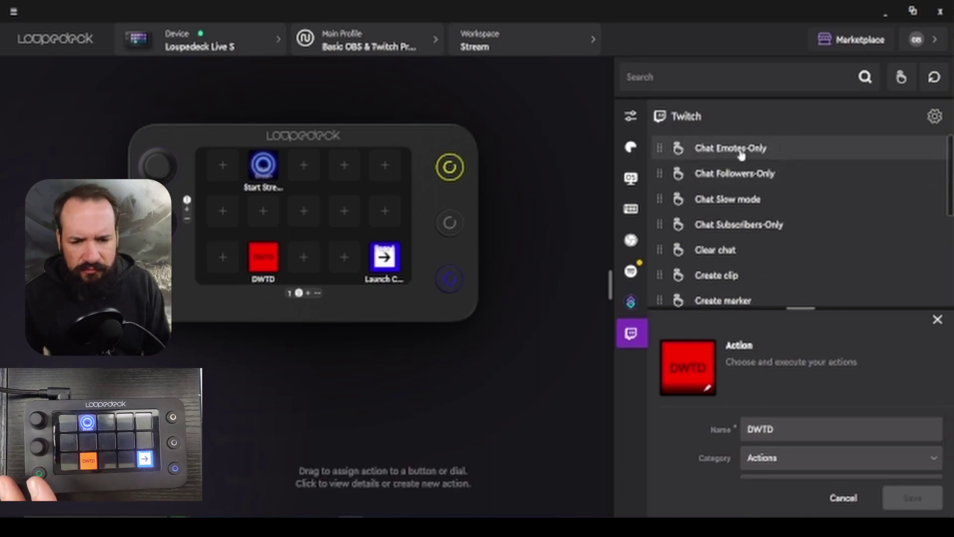
pyautogui.scroll(-2, 756, 197)
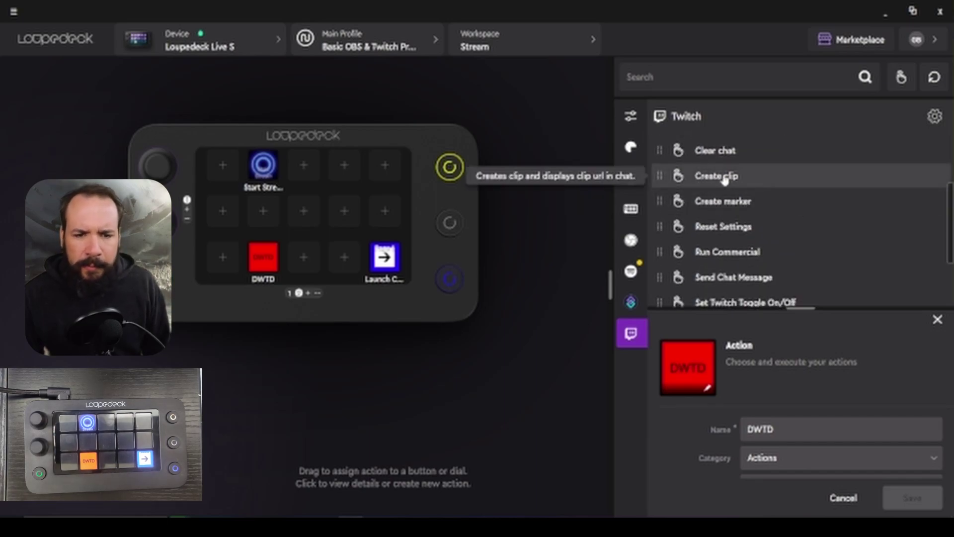
pyautogui.scroll(-2, 735, 202)
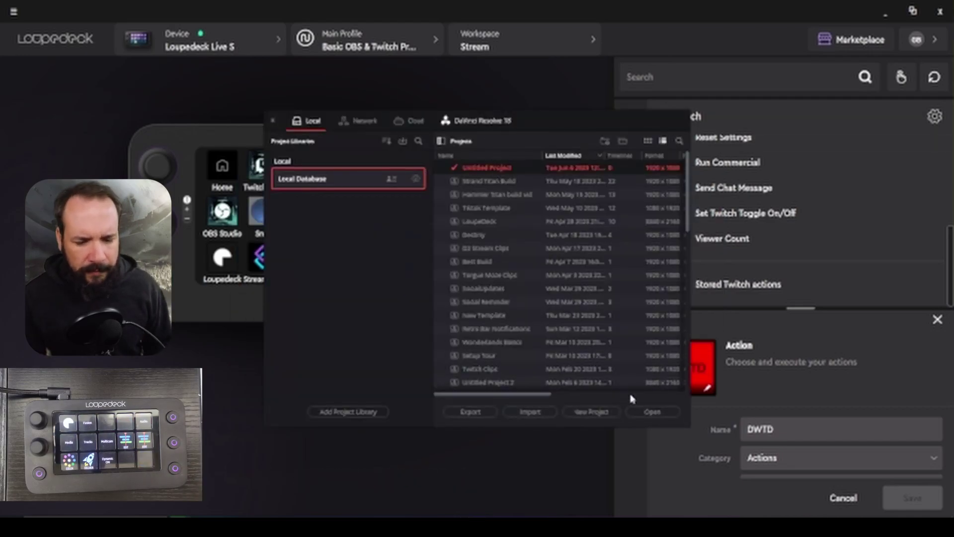
# Step: Open Untitled Project from the Project Manager and switch to the Edit page
pyautogui.click(640, 415)
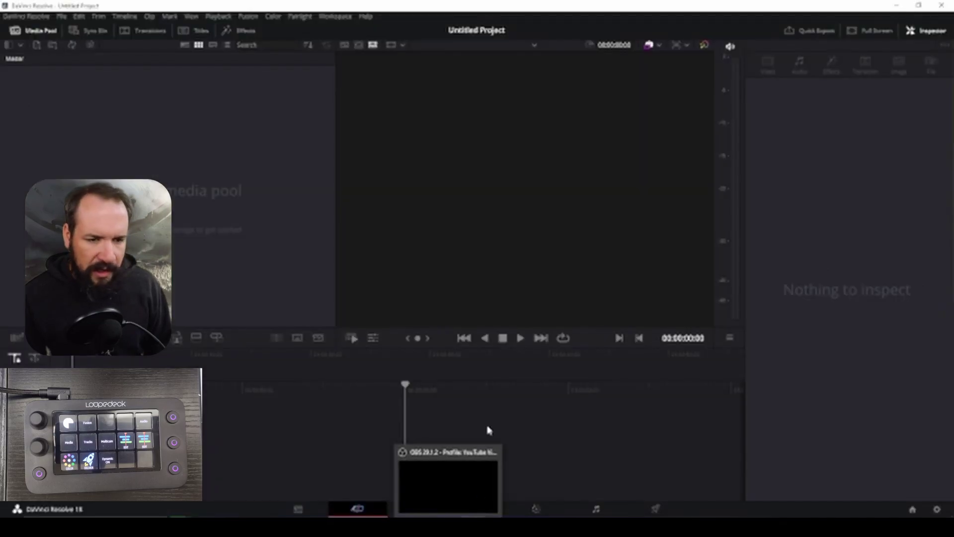
pyautogui.hotkey('shift', '4')
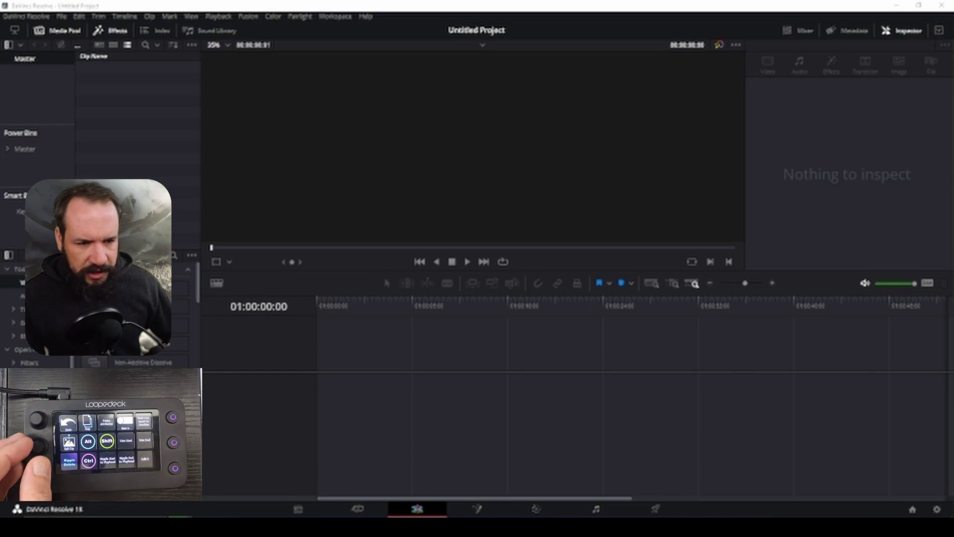
# Step: Import Strand Titan Build.mp4, accept the frame rate change, and place it at the timeline start
pyautogui.moveTo(953, 298); pyautogui.dragTo(154, 142)
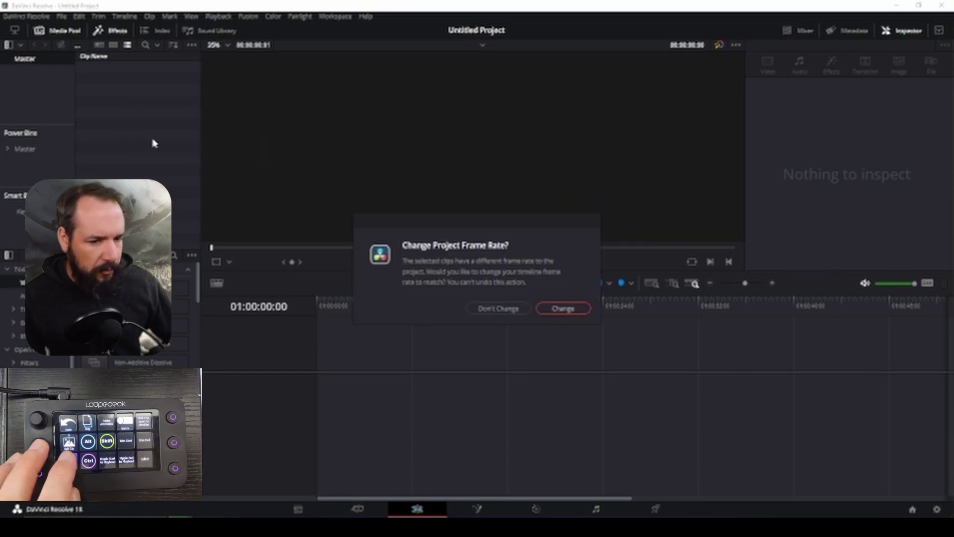
pyautogui.press('Return')
pyautogui.moveTo(337, 380); pyautogui.dragTo(327, 382)
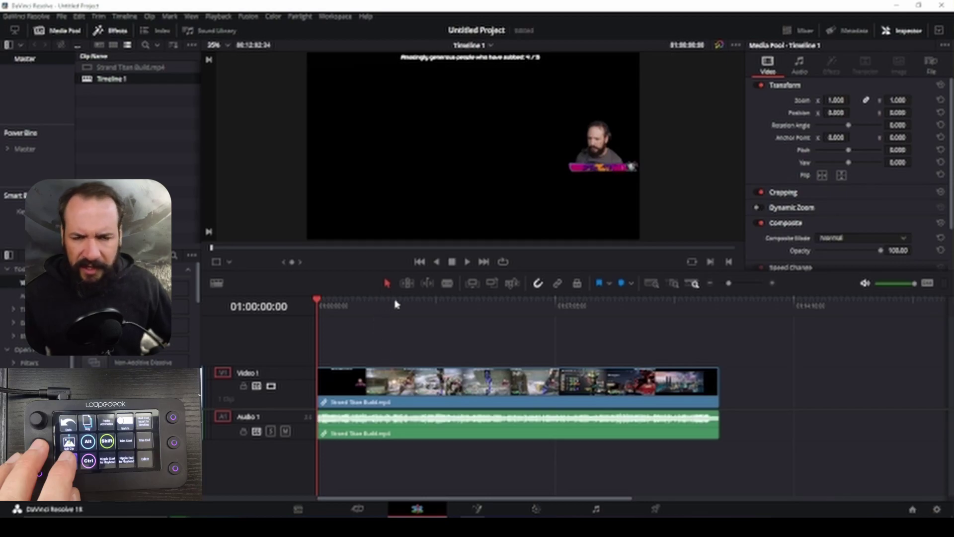
# Step: Play the clip on the timeline and step a few frames back and forth
pyautogui.press('space')
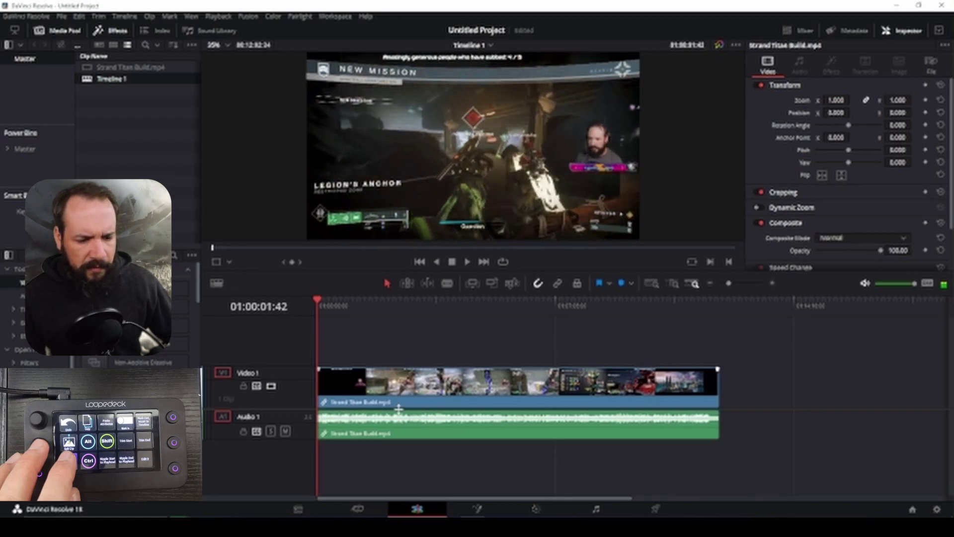
pyautogui.press('Left')
pyautogui.press('Left')
pyautogui.press('Left')
pyautogui.press('Left')
pyautogui.press('Left')
pyautogui.press('Left')
pyautogui.press('Left')
pyautogui.press('Left')
pyautogui.press('Left')
pyautogui.press('Left')
pyautogui.press('Left')
pyautogui.press('Left')
pyautogui.press('Right')
pyautogui.press('Right')
pyautogui.press('Right')
pyautogui.press('Right')
pyautogui.press('Right')
pyautogui.press('Right')
pyautogui.press('Right')
pyautogui.press('Right')
pyautogui.press('Right')
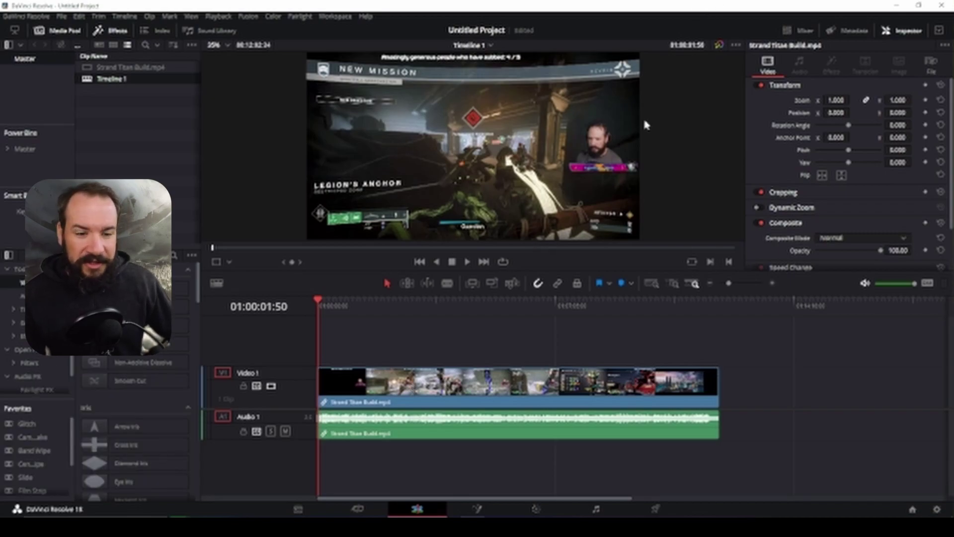
# Step: Tile Resolve beside Loupedeck and confirm the Resolve profile shows Dynamic mode ON
pyautogui.moveTo(748, 7); pyautogui.dragTo(2, 74)
pyautogui.click(769, 123)
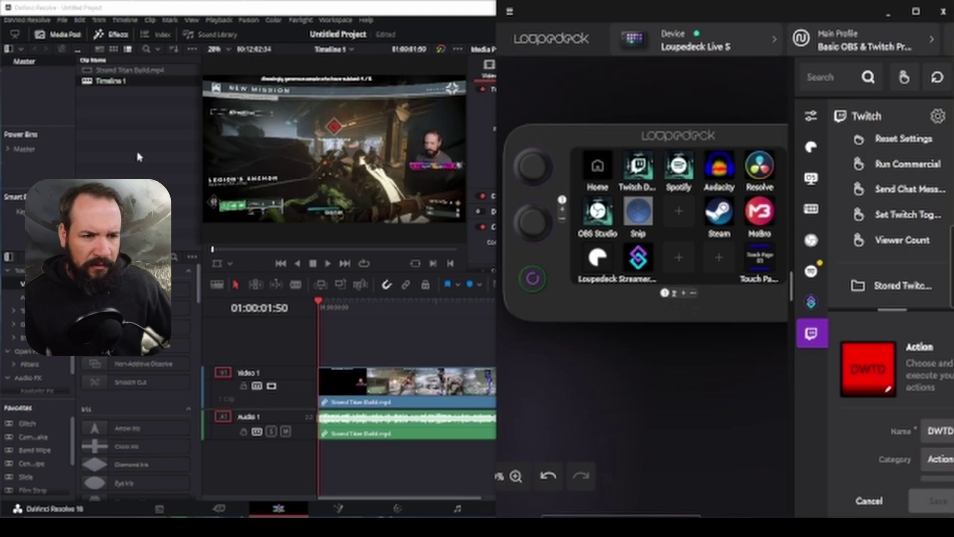
pyautogui.click(868, 41)
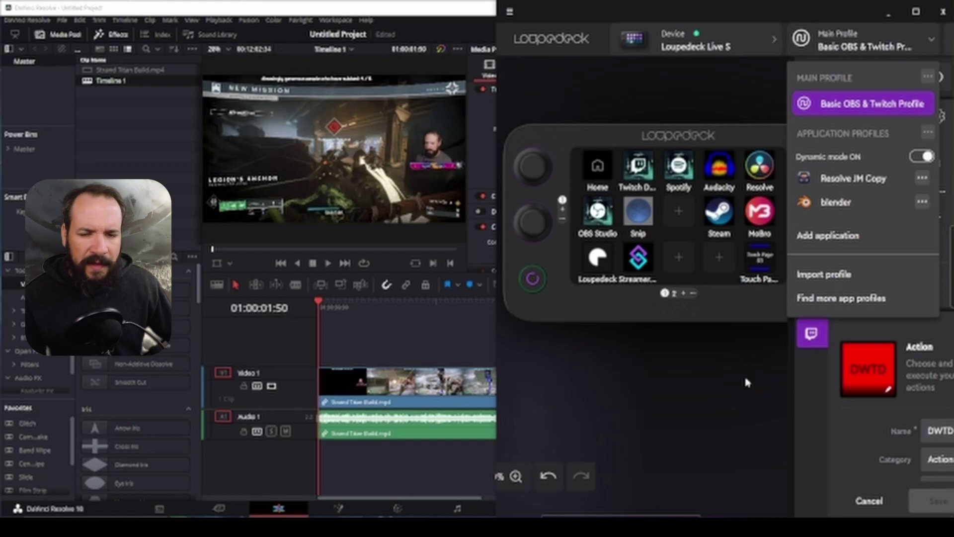
pyautogui.click(711, 354)
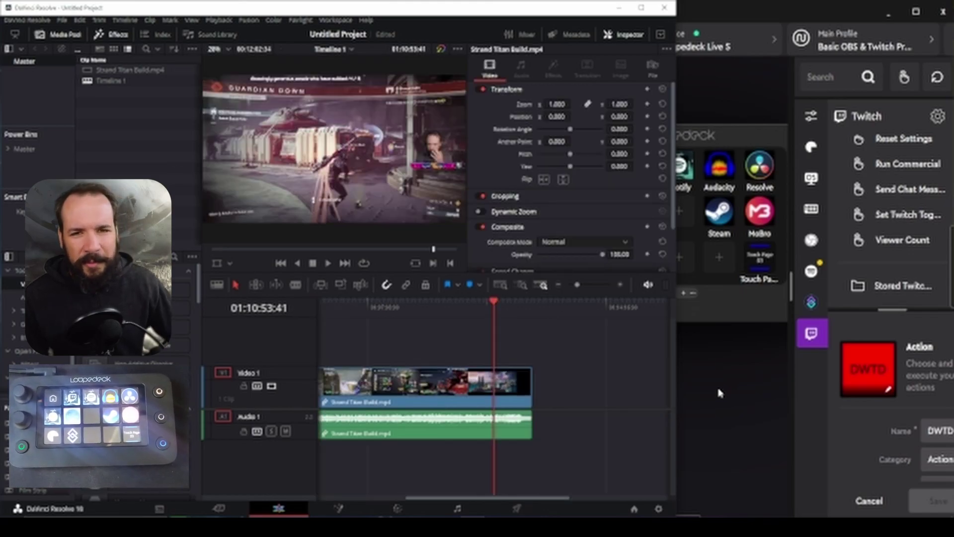
# Step: Switch between Loupedeck and Resolve, ending with the full Loupedeck window in front
pyautogui.click(729, 385)
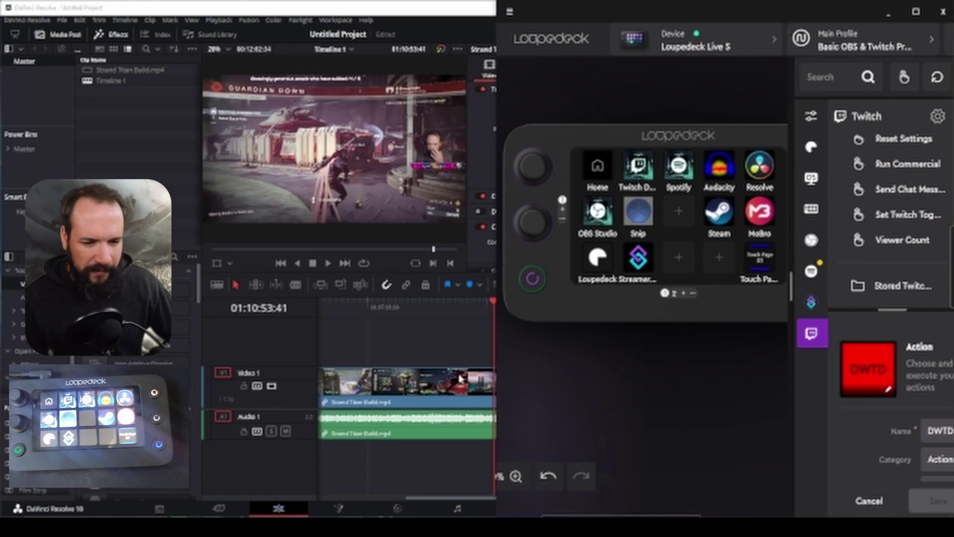
pyautogui.click(374, 344)
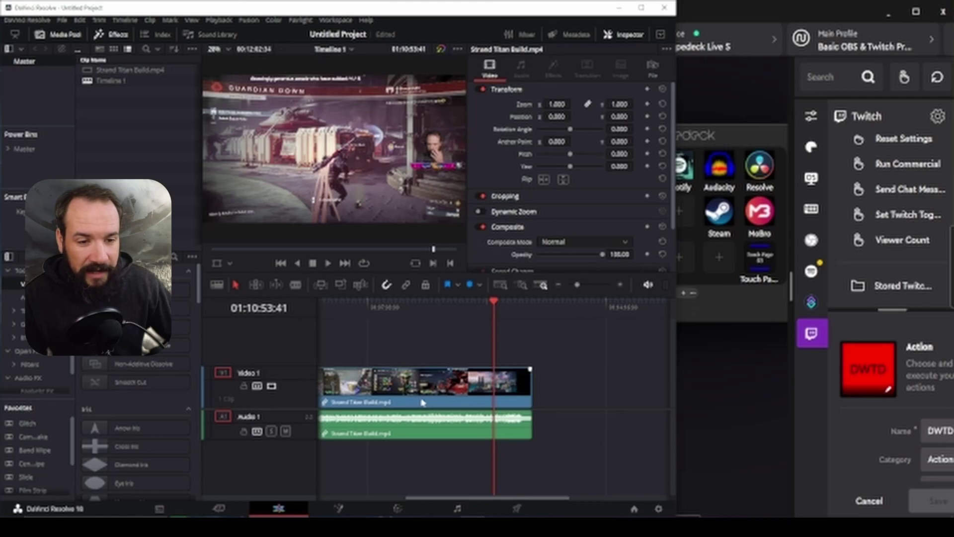
pyautogui.hotkey('alt', 'Tab')
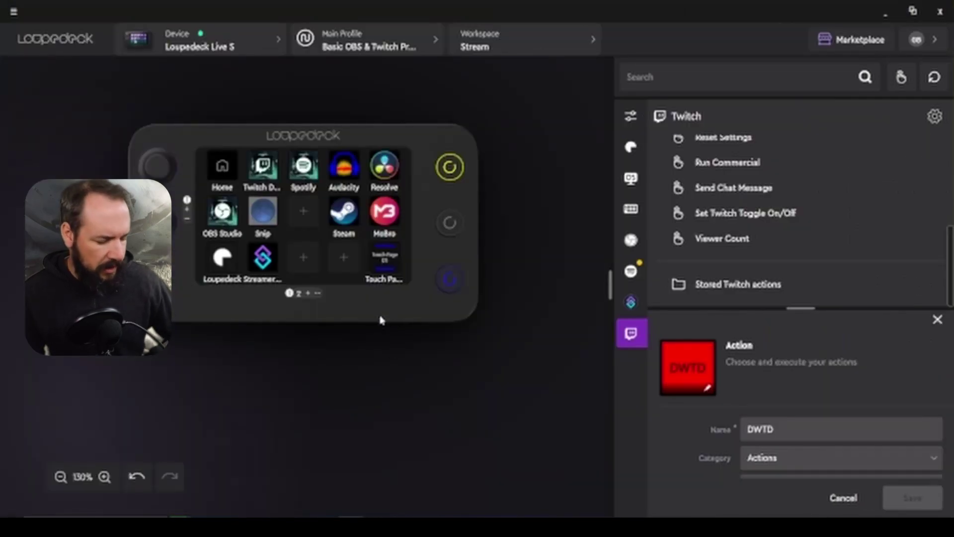
# Step: On Stream page 2, create a New Multi-action on an empty middle-row key
pyautogui.click(299, 293)
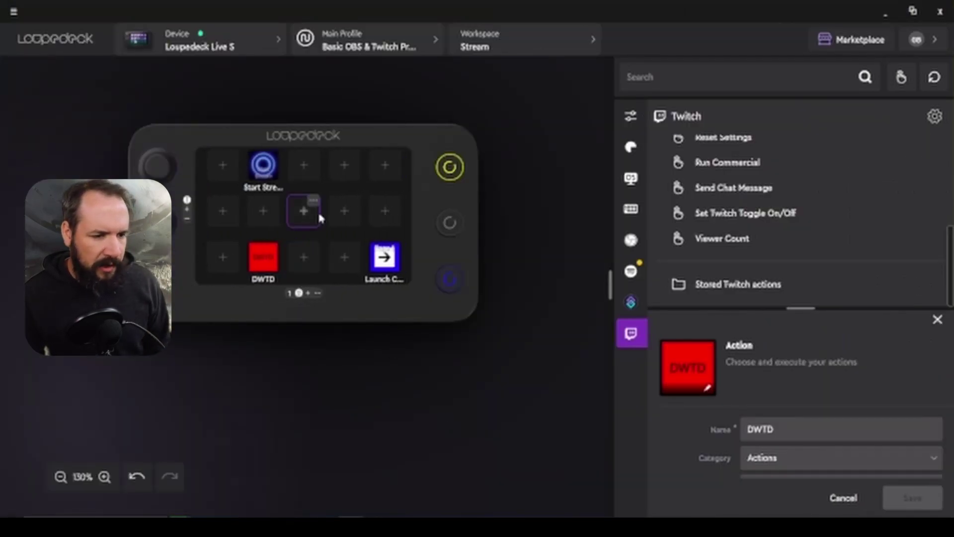
pyautogui.click(338, 213)
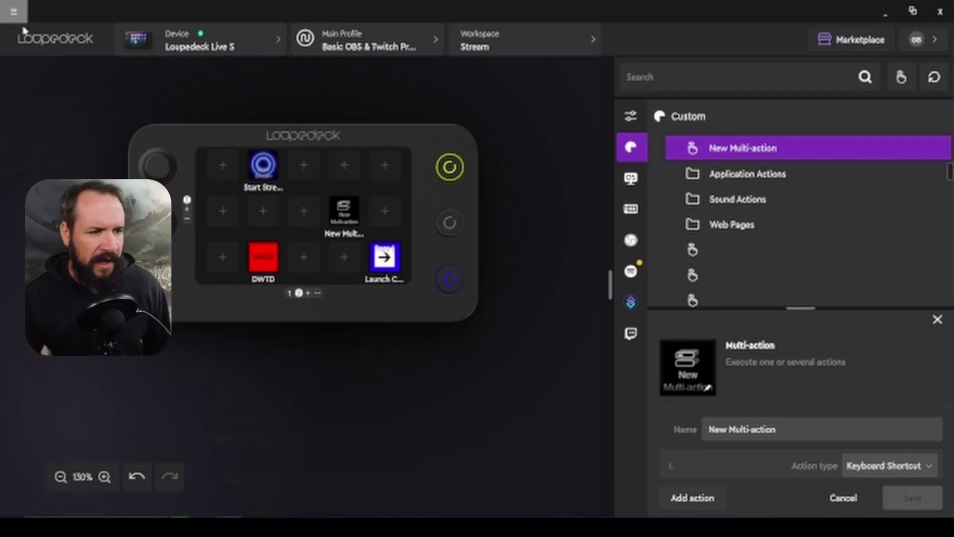
pyautogui.click(139, 39)
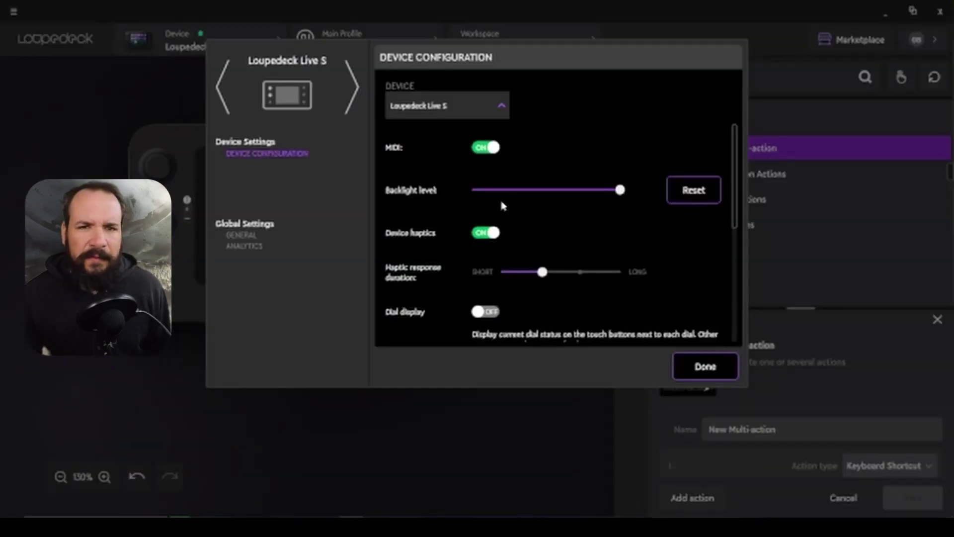
pyautogui.press('Escape')
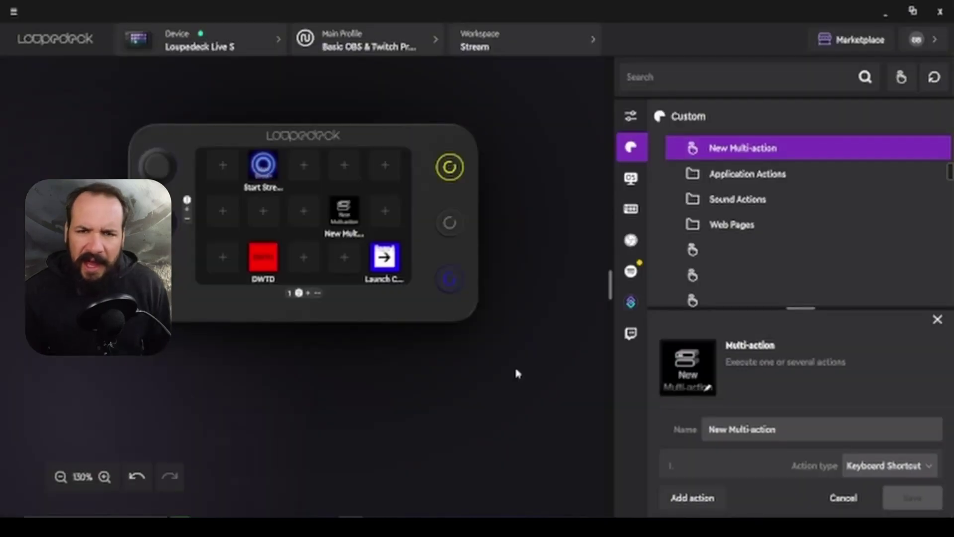